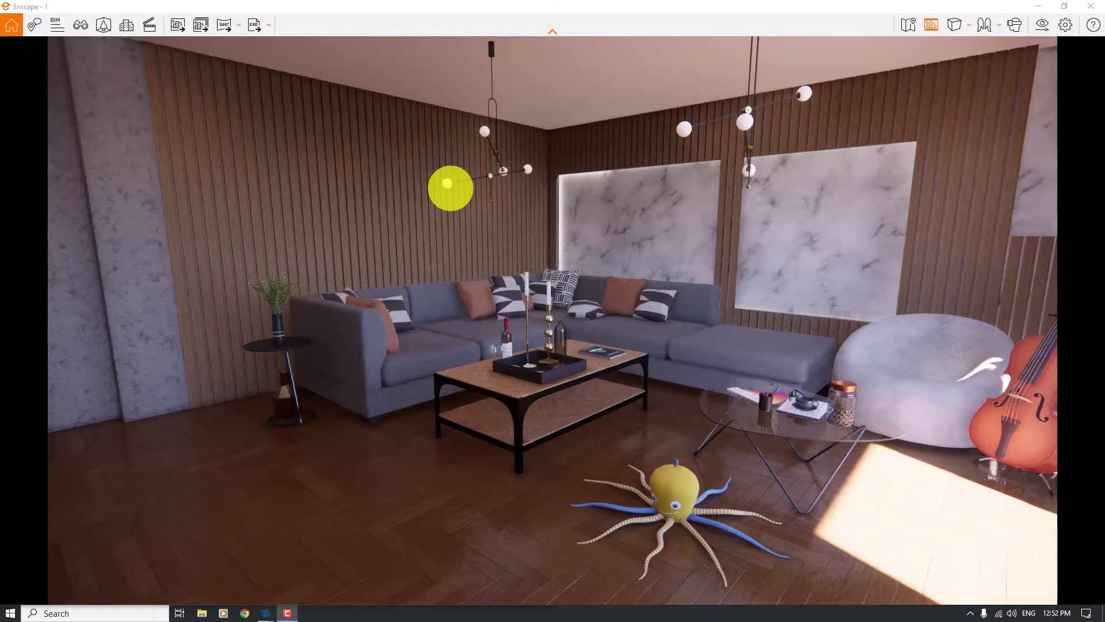
Walk through the living room to examine the seating area, the wall panels and the curtained window side
key("w")
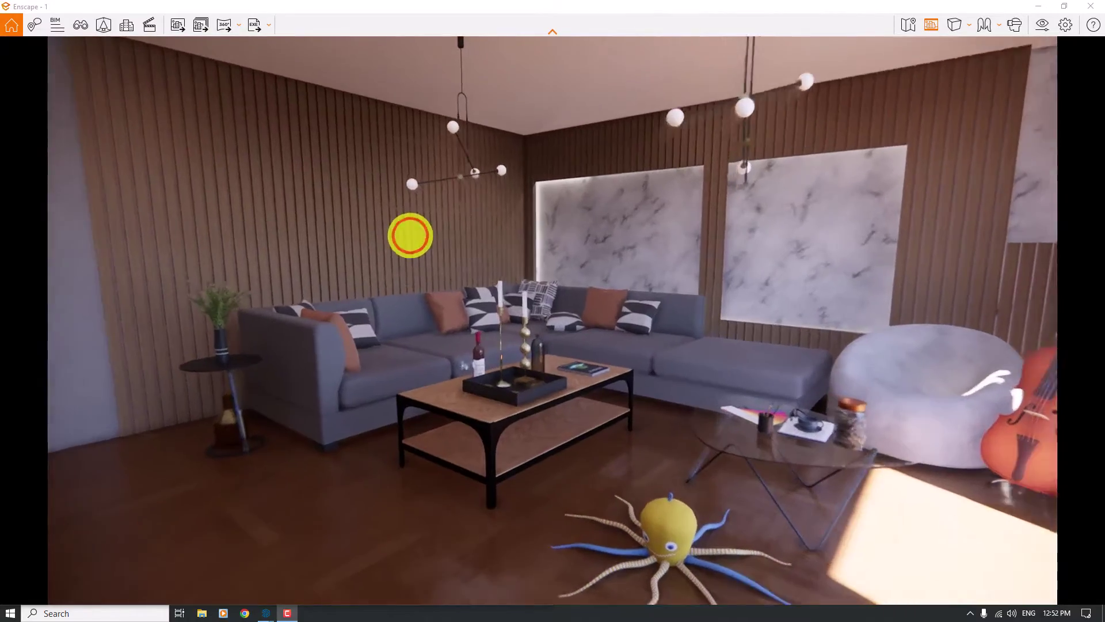
key("s")
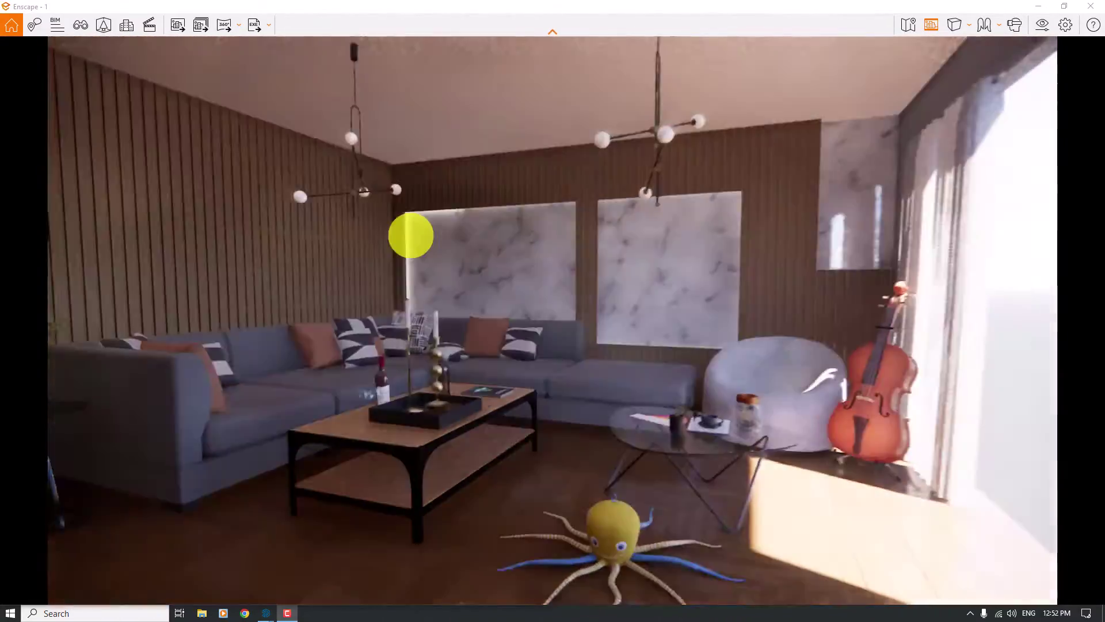
key("w")
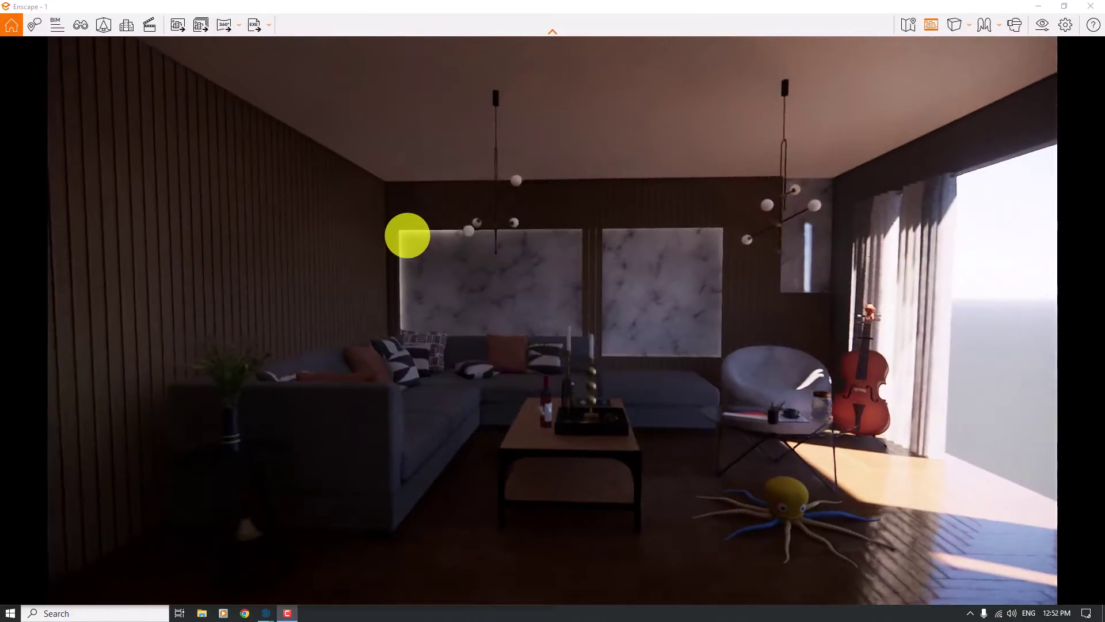
key("w")
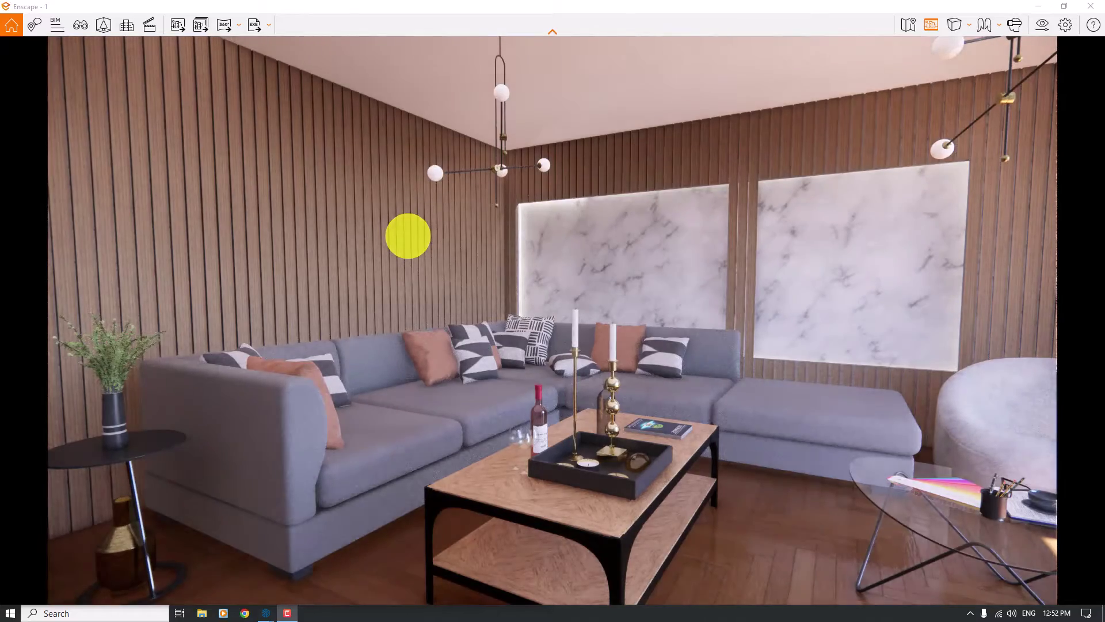
key("s")
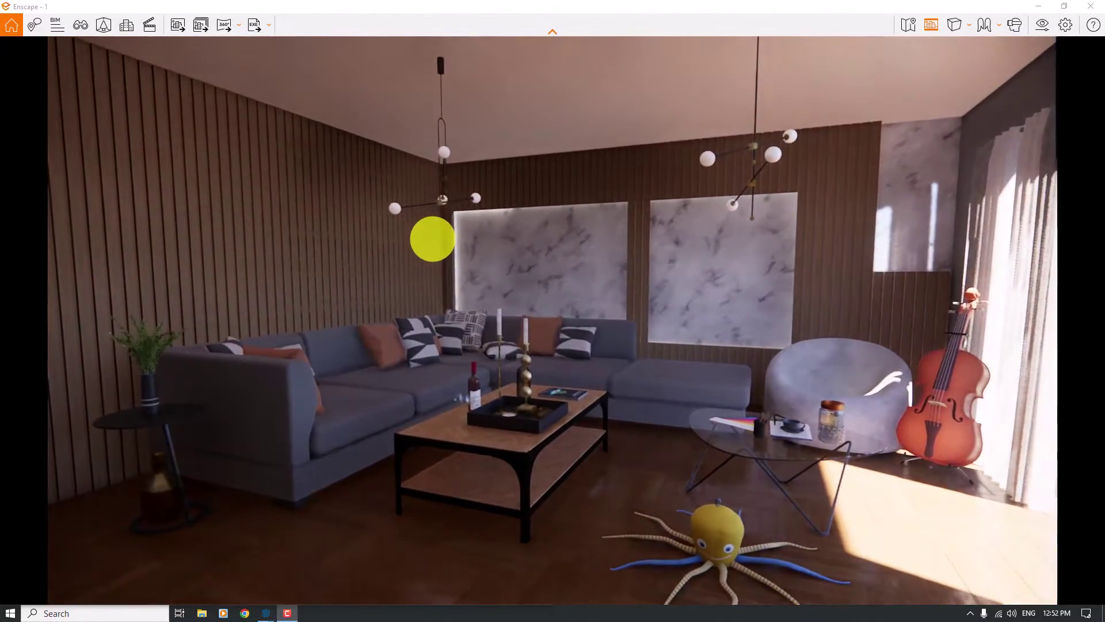
mouse_move(432, 239)
left_mouse_down()
mouse_move(417, 241)
mouse_move(442, 237)
mouse_move(433, 238)
left_mouse_up()
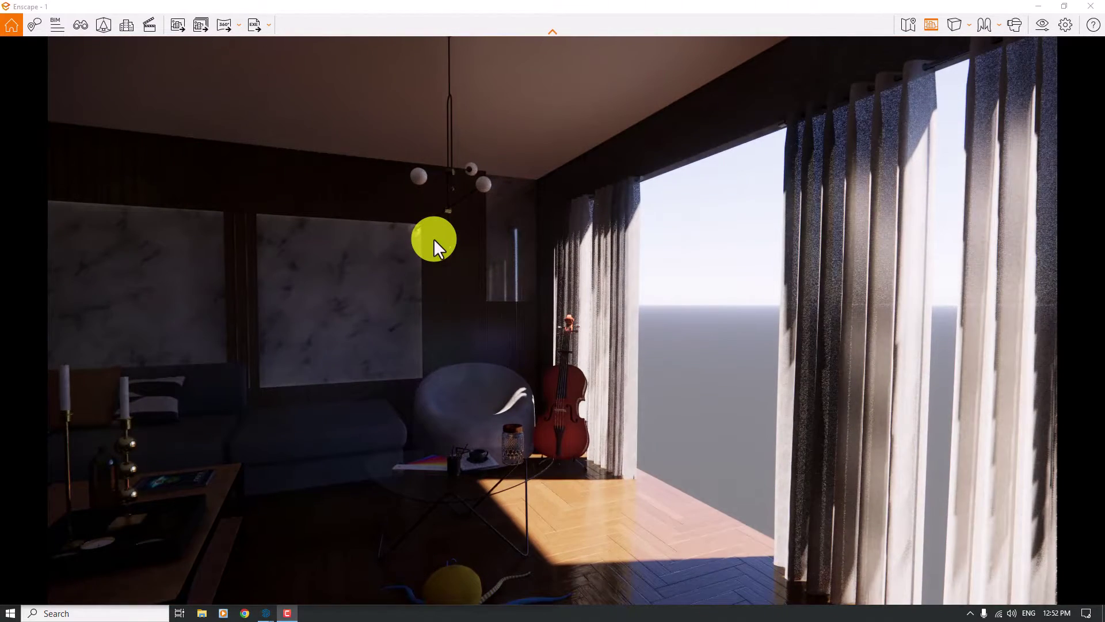
Try White Cubes as the sky's horizon source and settle on White Ground
left_click(1041, 28)
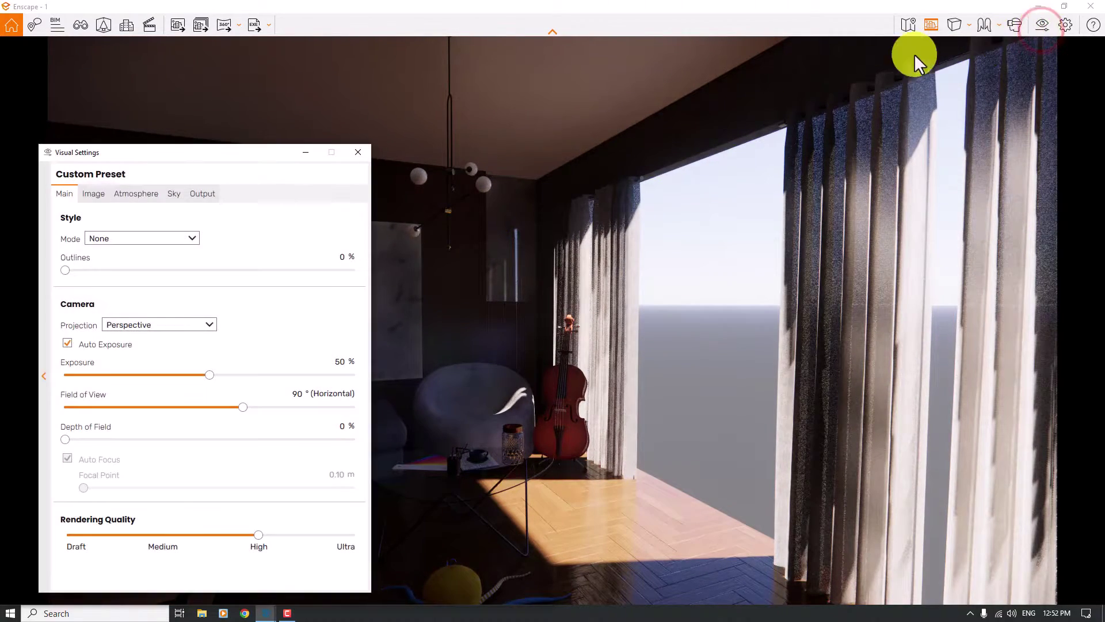
left_click(174, 195)
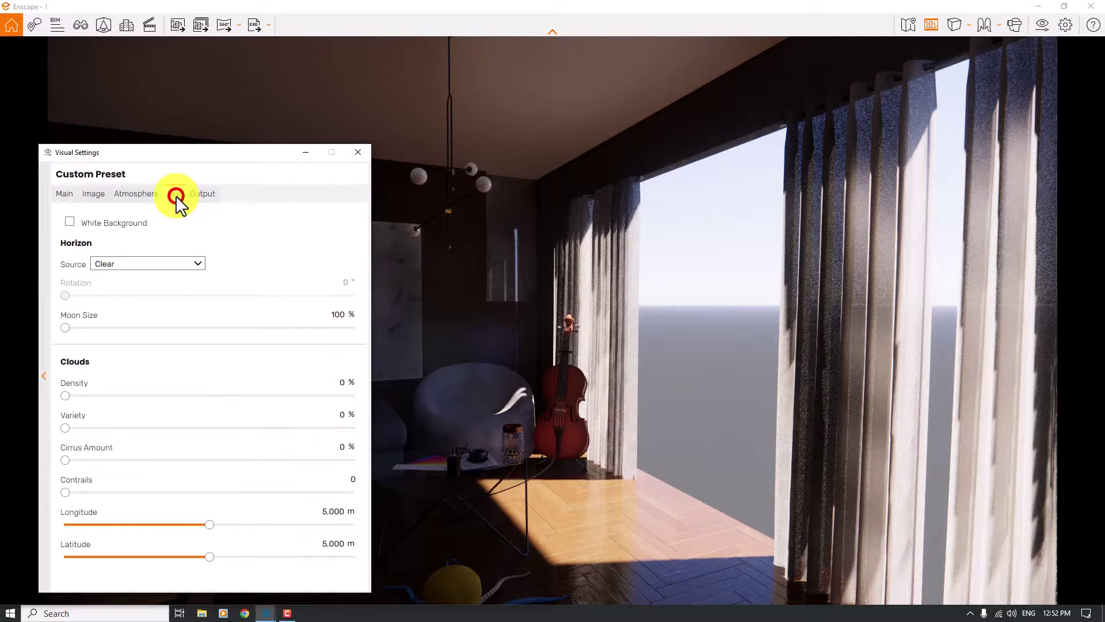
left_click(149, 263)
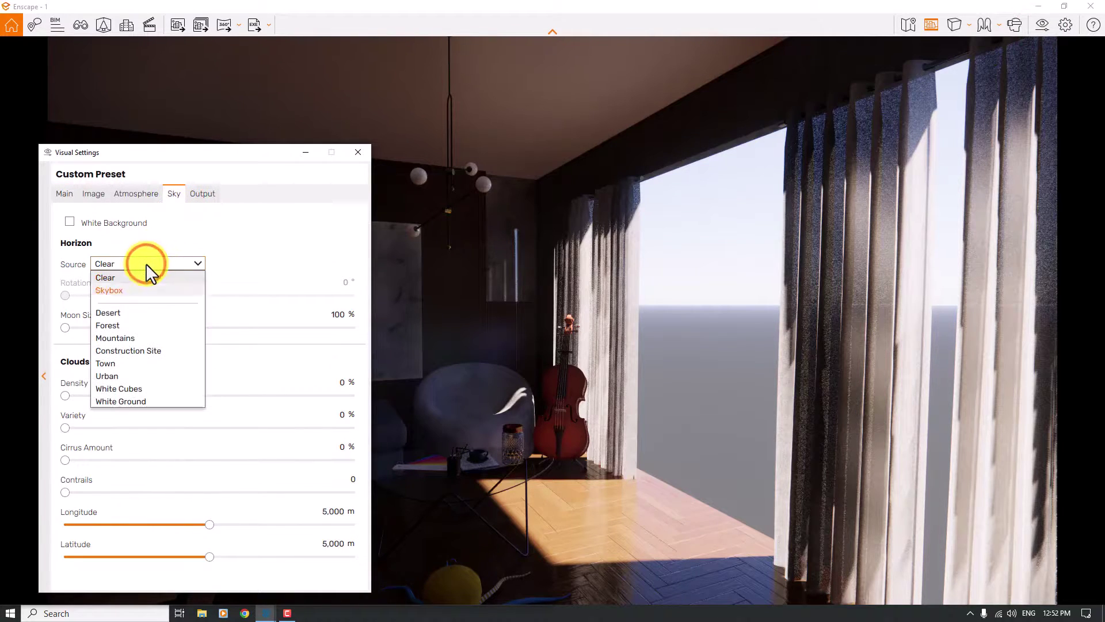
left_click(140, 385)
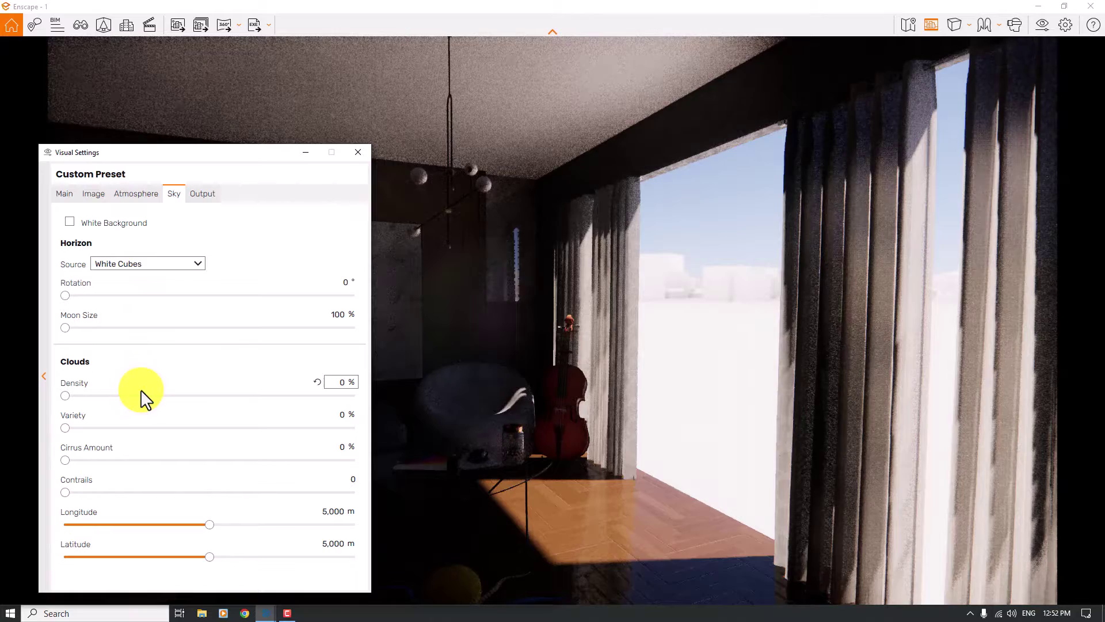
left_click(153, 263)
left_click(130, 400)
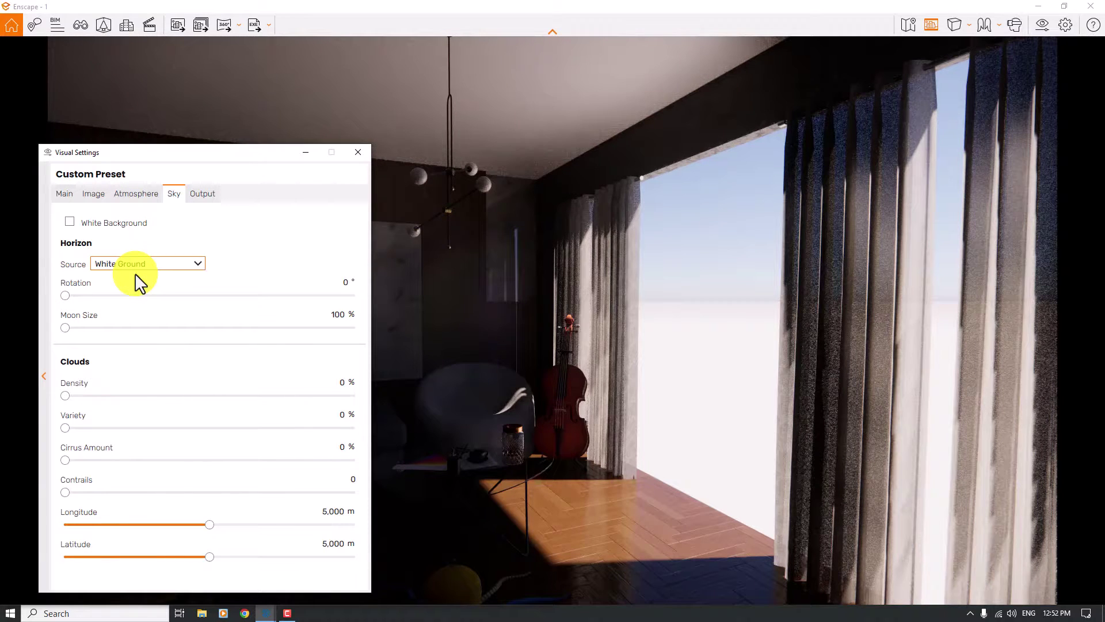
Set the output image file format to JPEG and close the visual settings
left_click(204, 192)
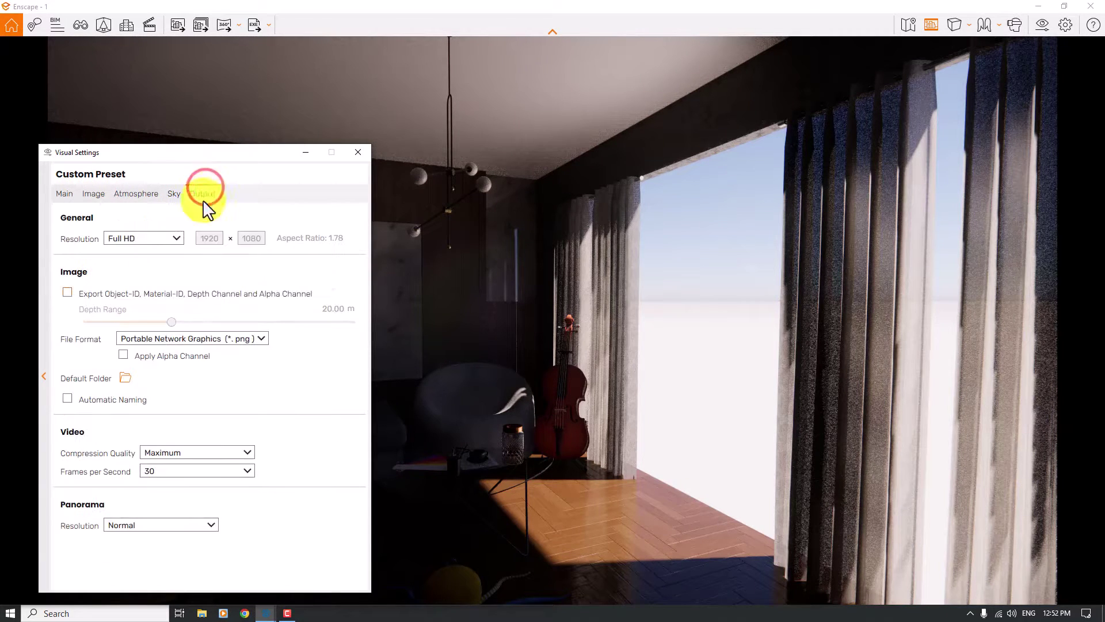
left_click(180, 337)
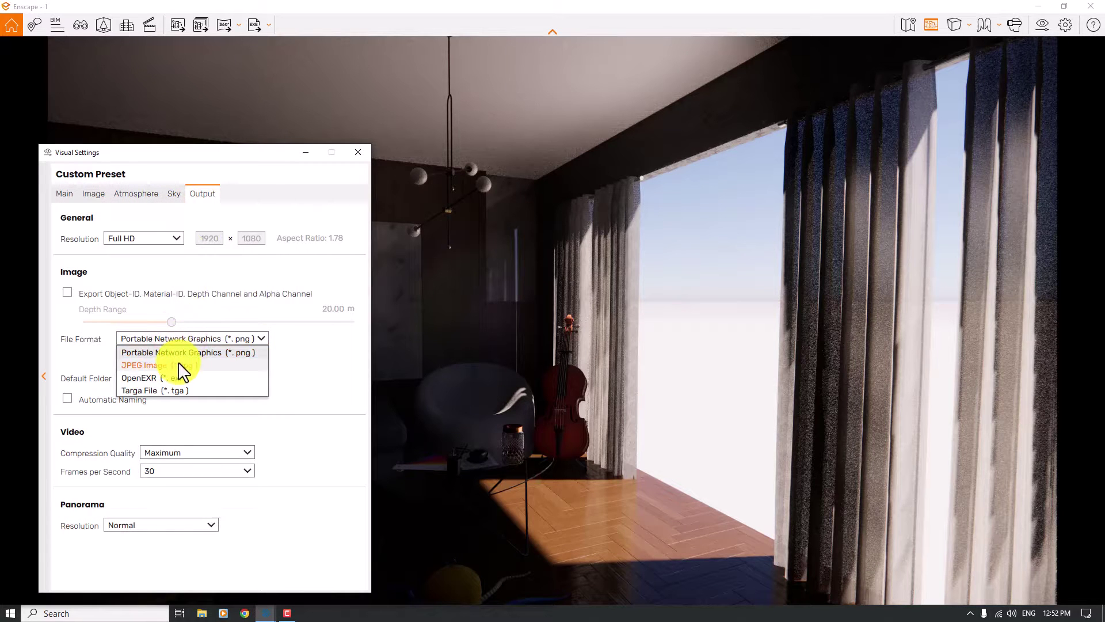
left_click(177, 360)
left_click(356, 153)
Load the saved Render X1 view and close the view management list
left_click(288, 613)
left_click(337, 374)
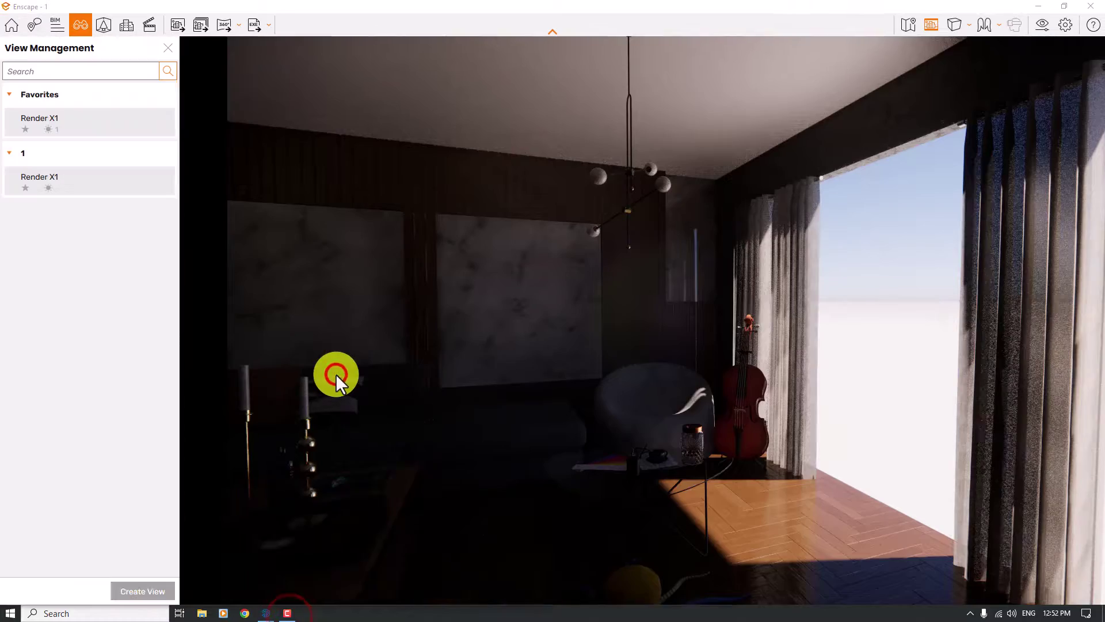
mouse_move(47, 192)
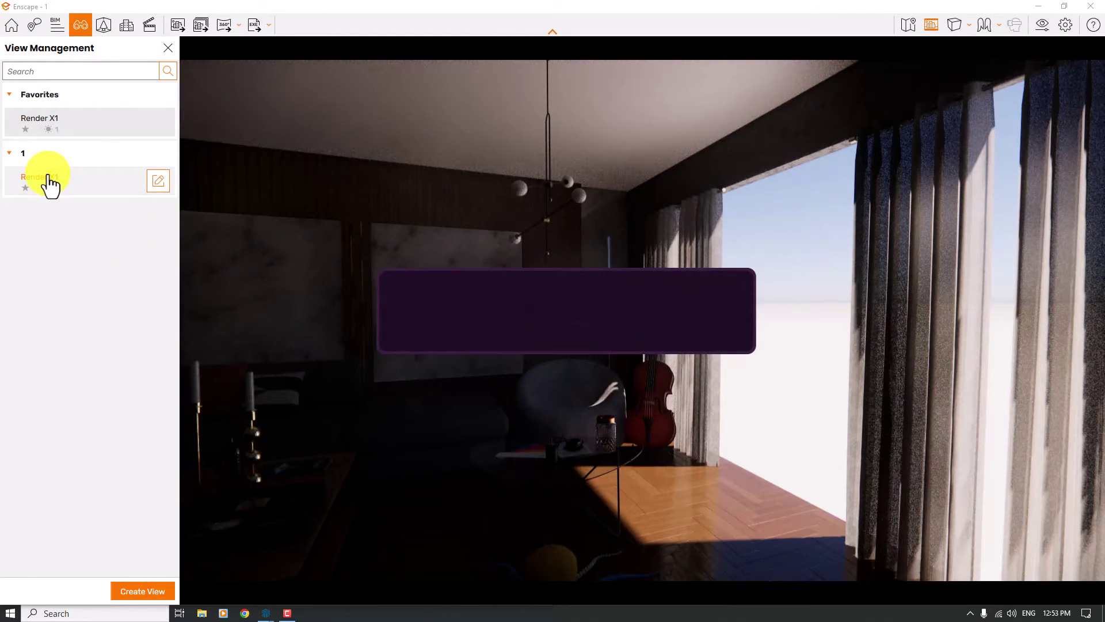
left_click(48, 179)
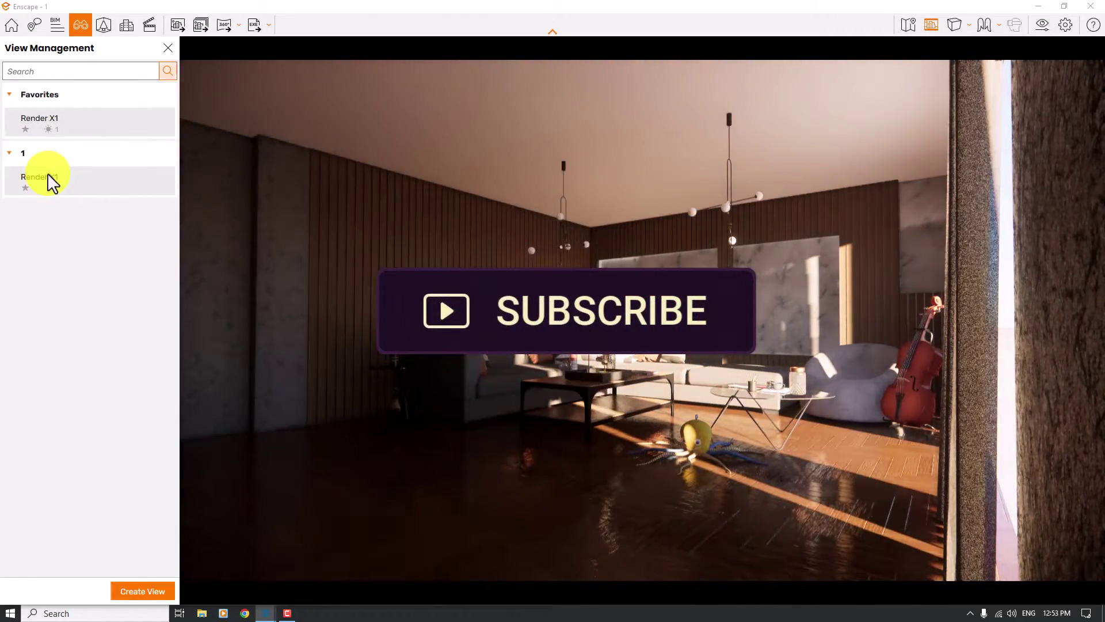
left_click(167, 46)
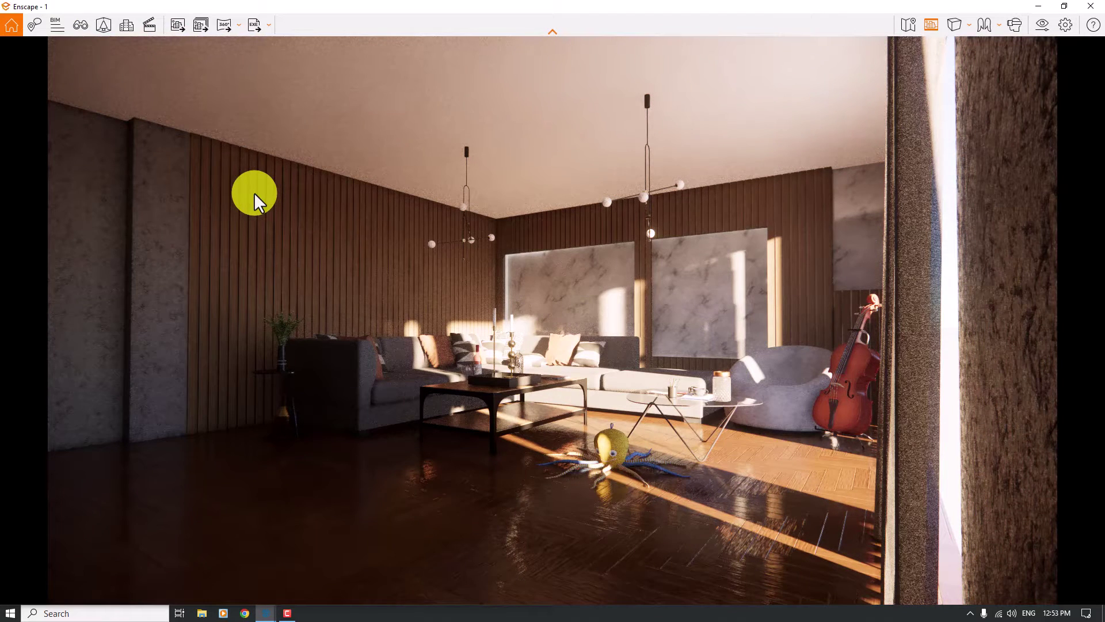
Set the sun brightness to 0% and the fog intensity to 0% in the atmosphere settings
left_click(954, 25)
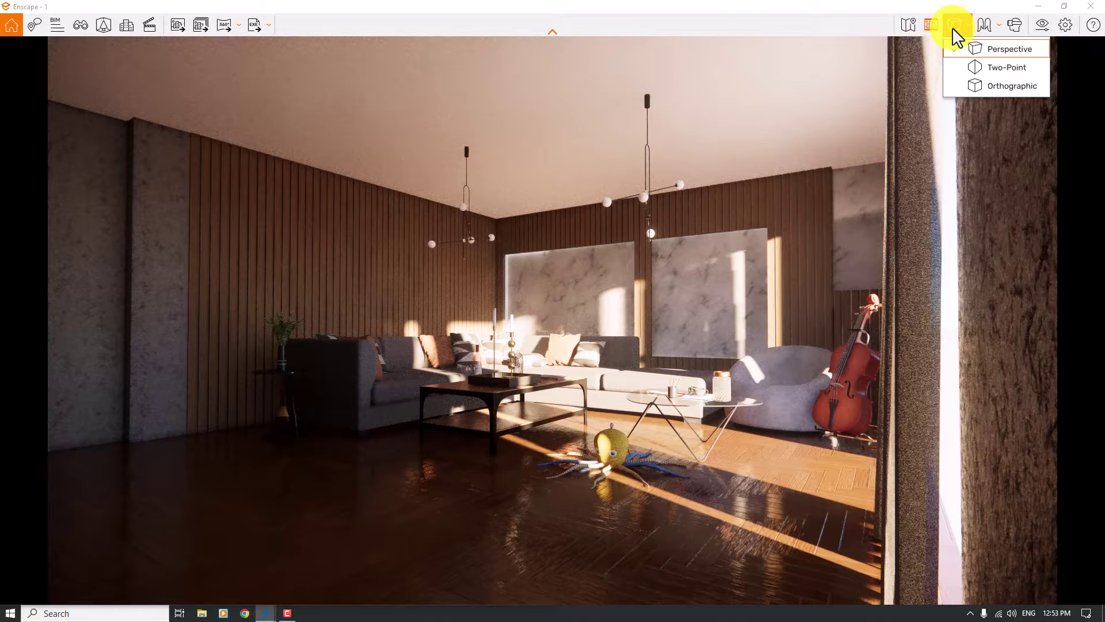
left_click(1042, 25)
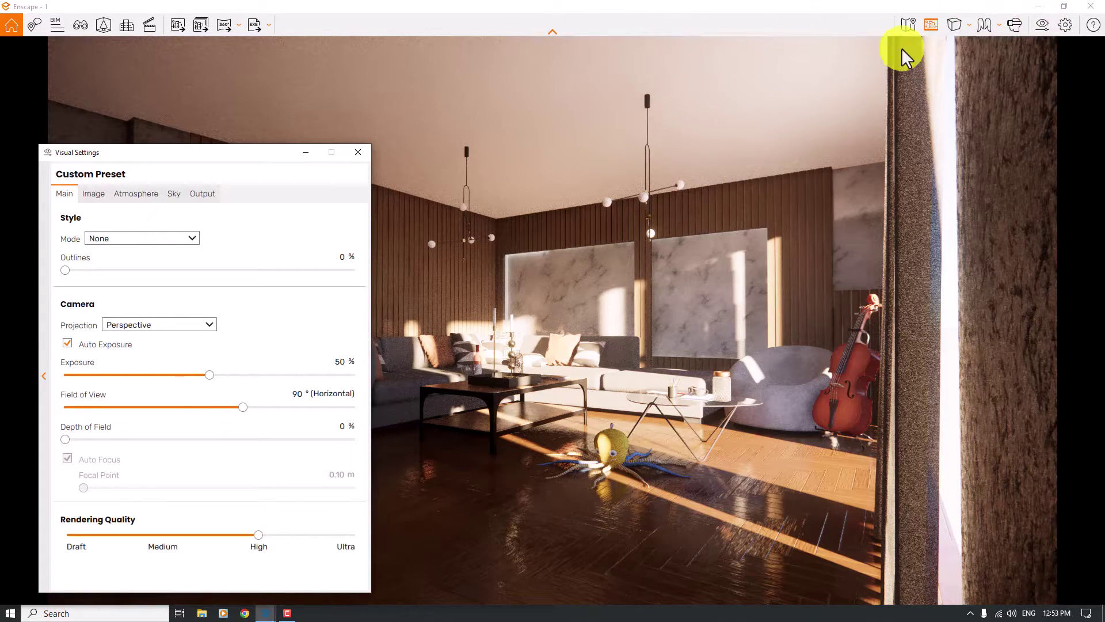
left_click_drag(225, 158, 218, 88)
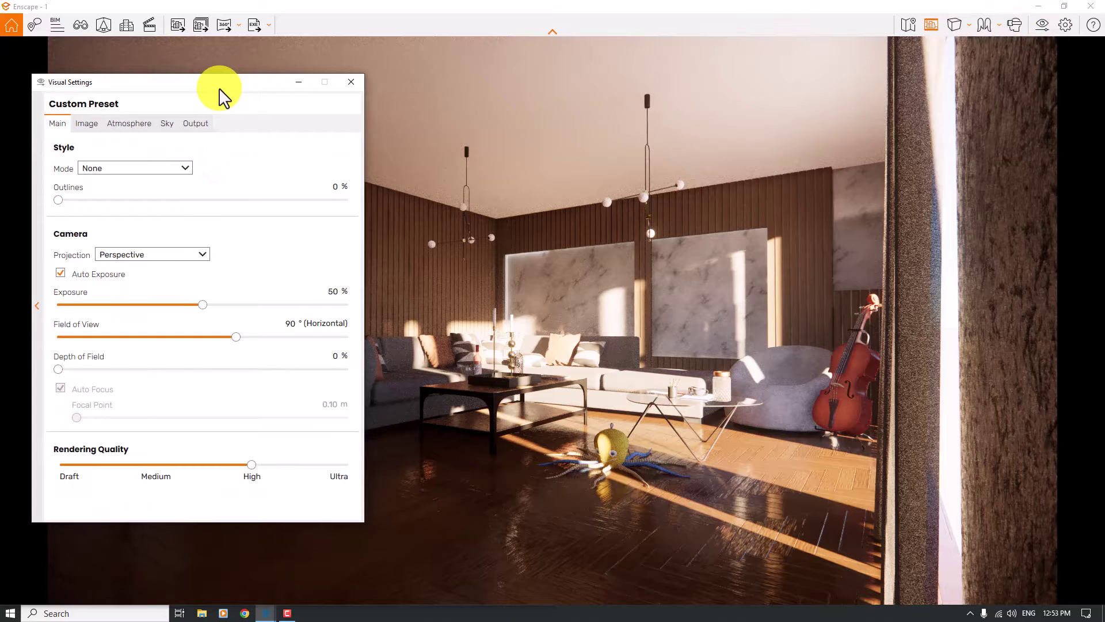
left_click(118, 123)
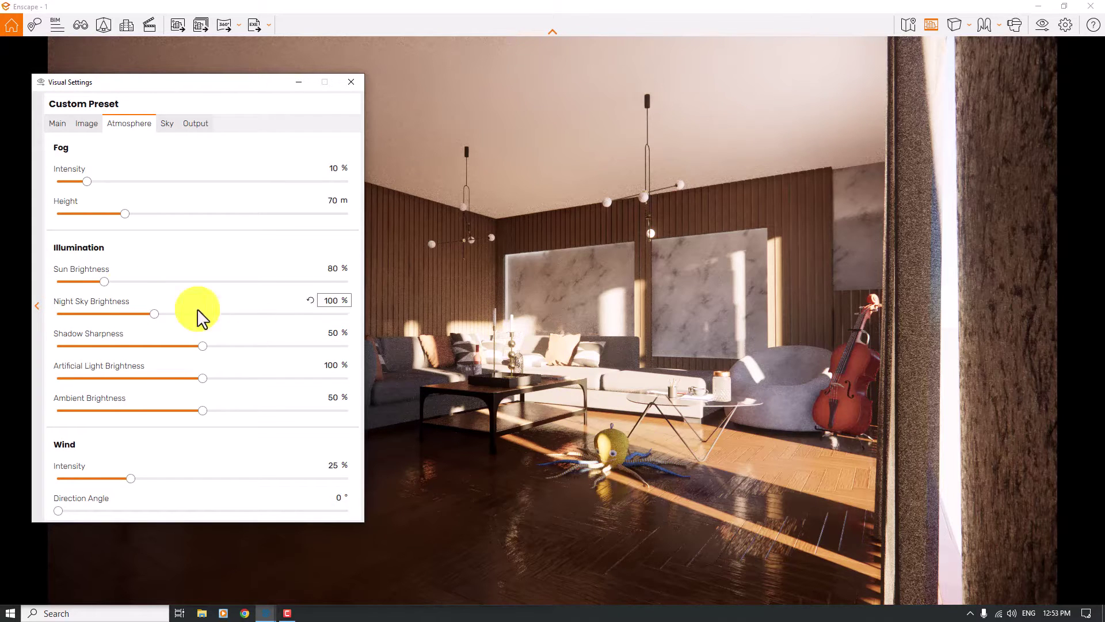
left_click_drag(108, 282, 103, 281)
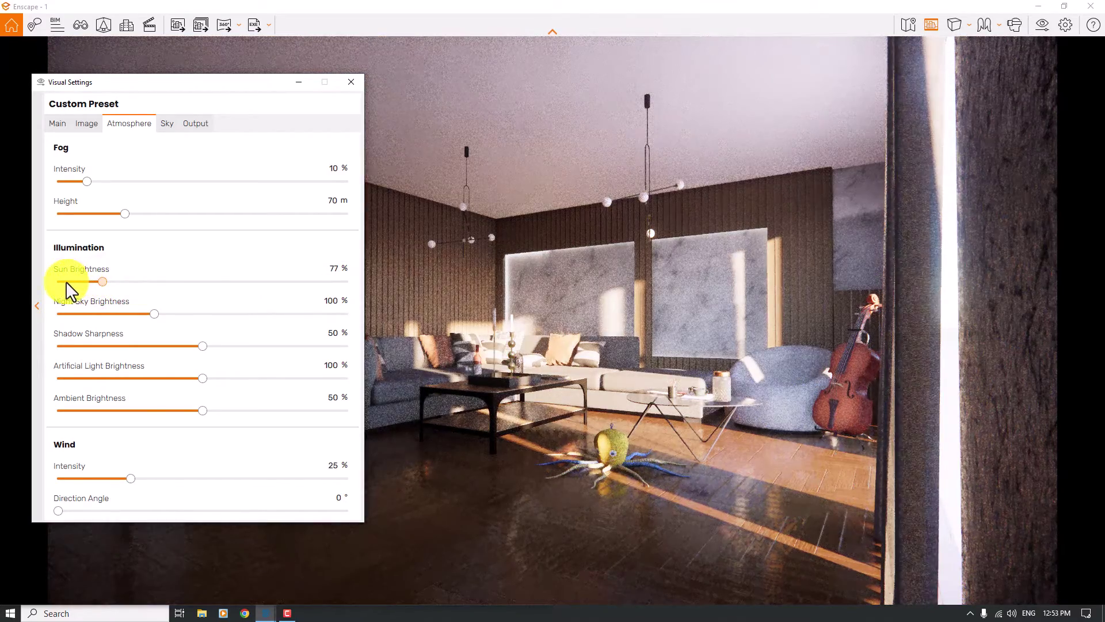
left_click(64, 282)
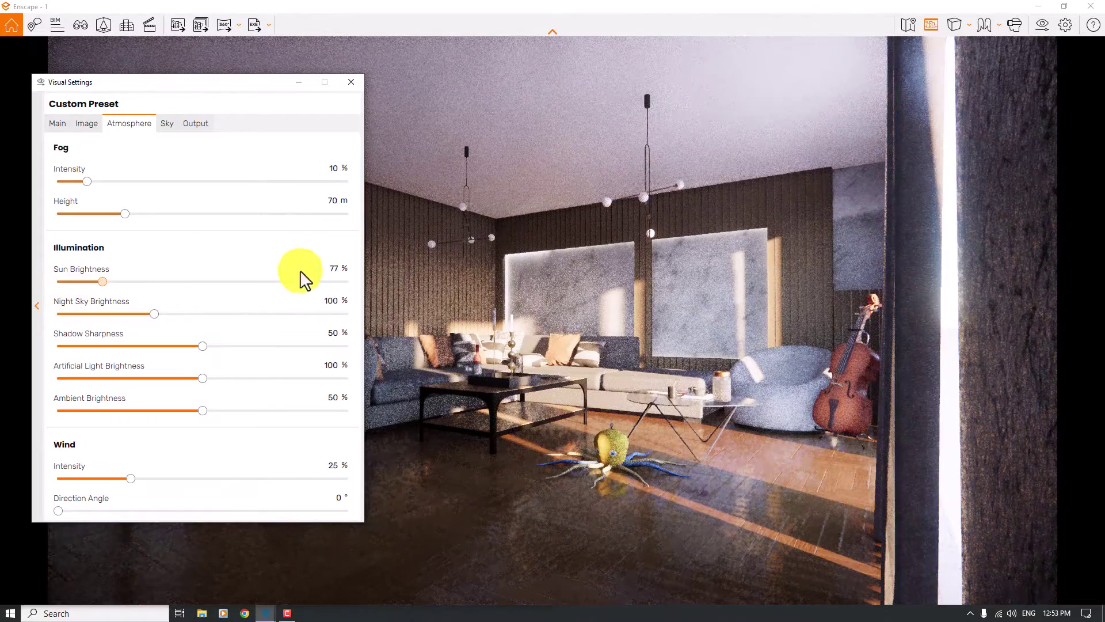
left_click(332, 268)
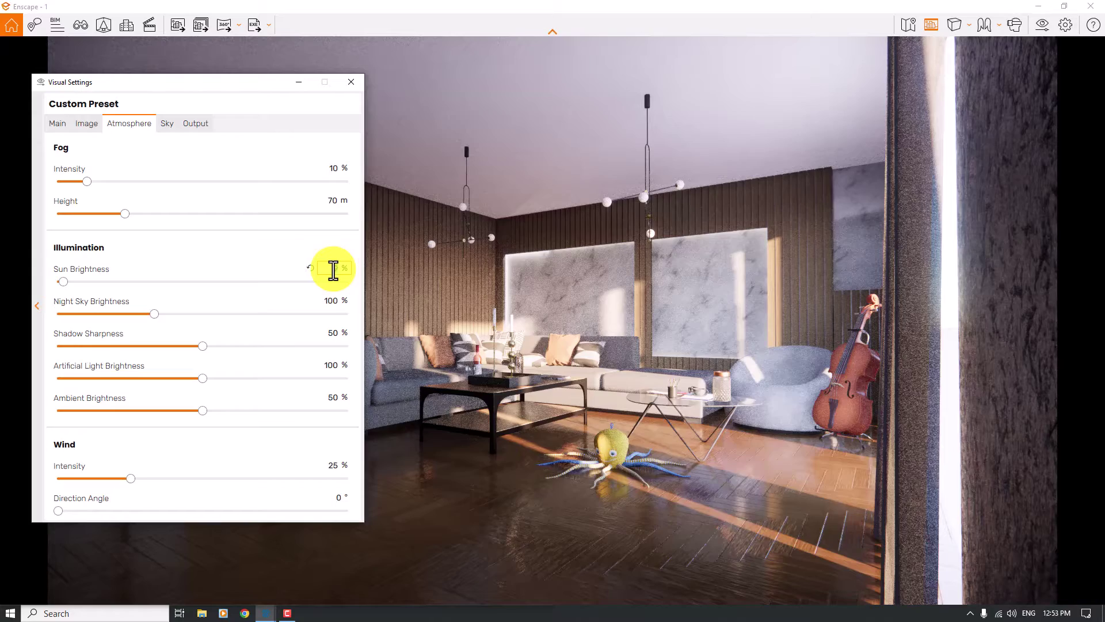
type("0")
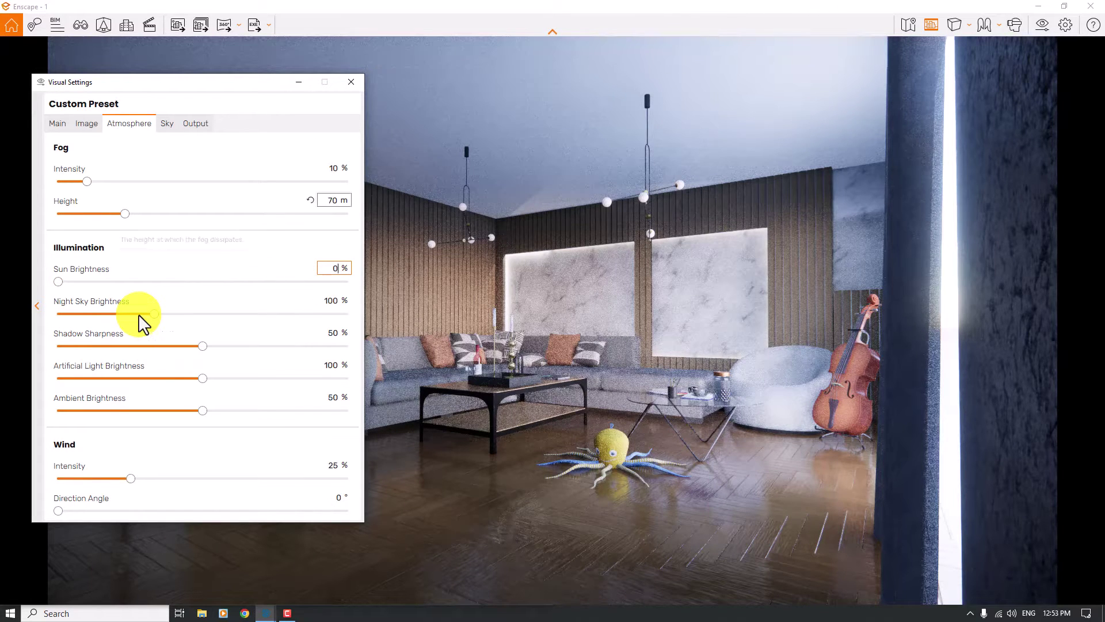
left_click_drag(87, 182, 7, 183)
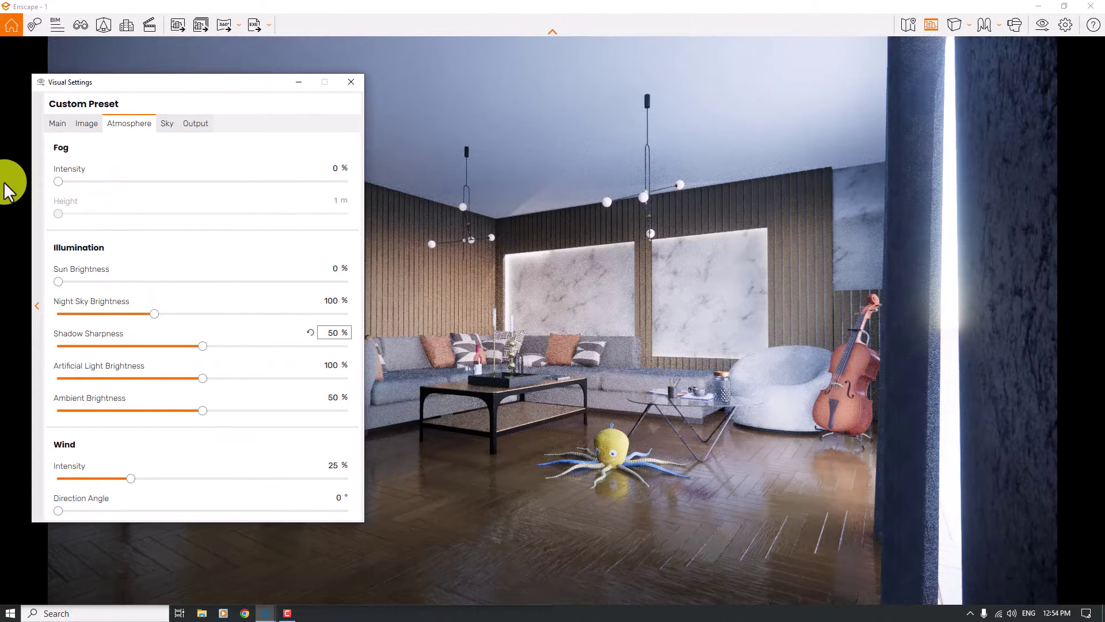
Inspect the lighting up close around the armchair, wooden floor, octopus toy and coffee table
scroll(616, 425, "up", 5)
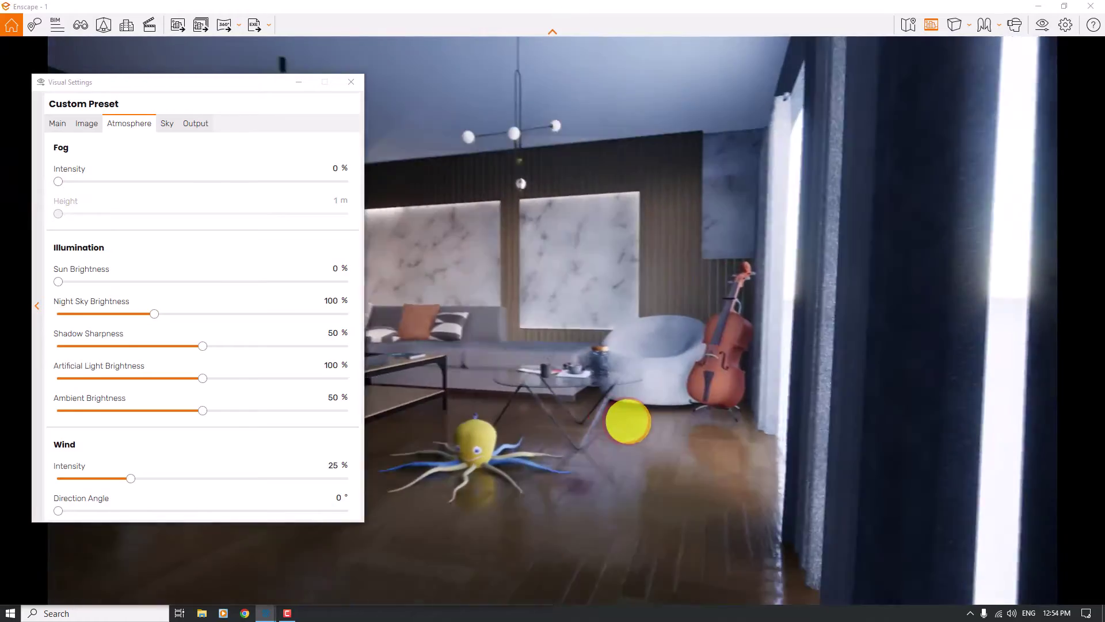
scroll(628, 421, "up", 5)
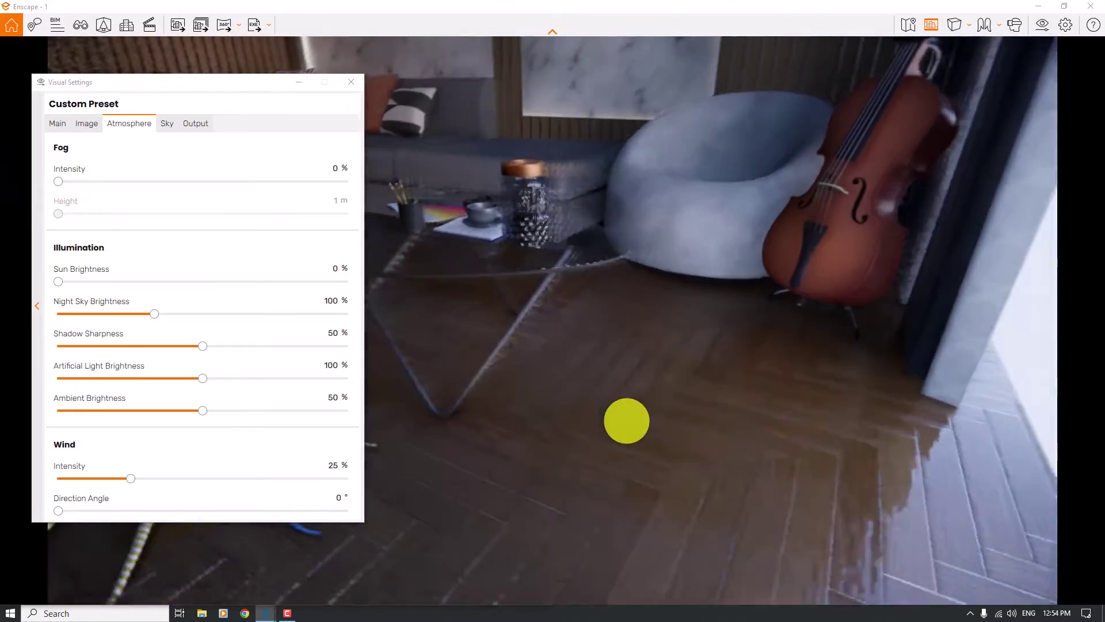
scroll(628, 421, "down", 5)
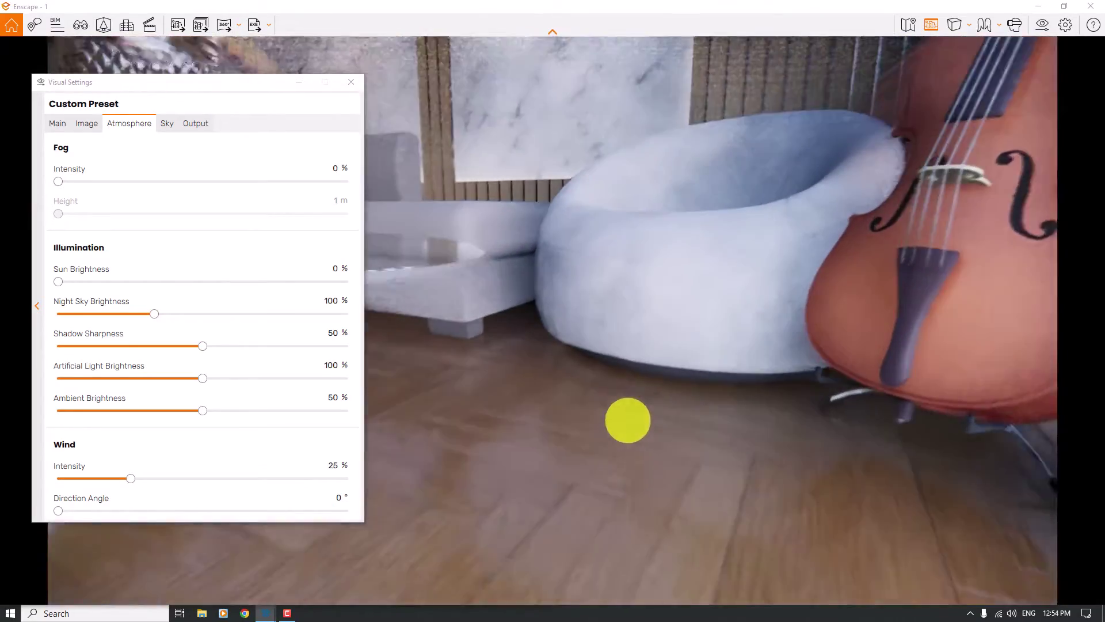
scroll(628, 422, "down", 5)
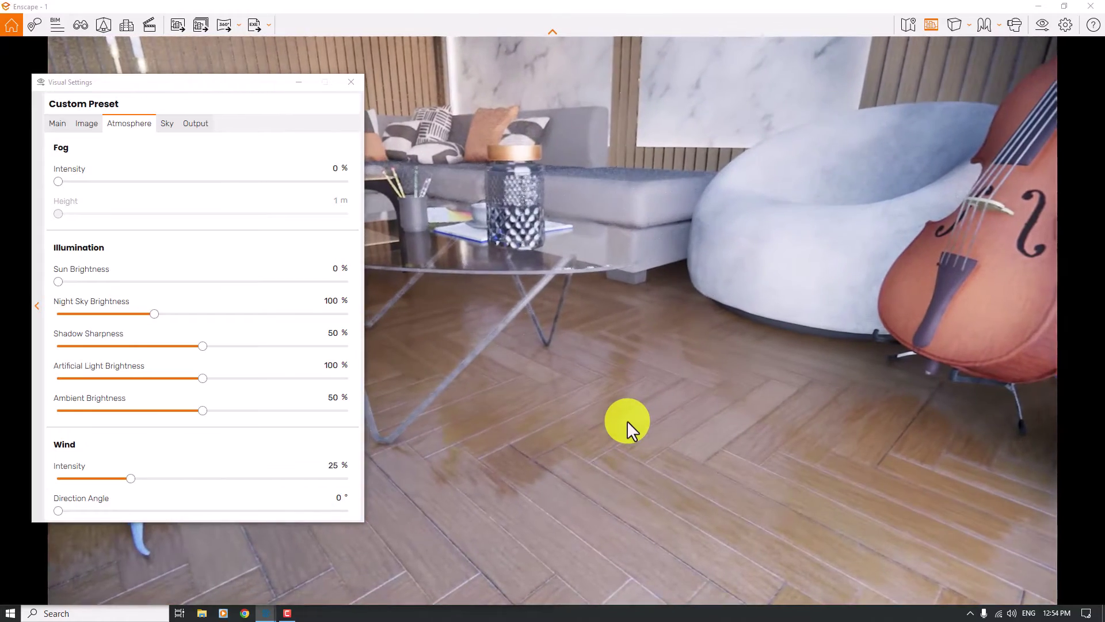
left_click_drag(611, 400, 715, 485)
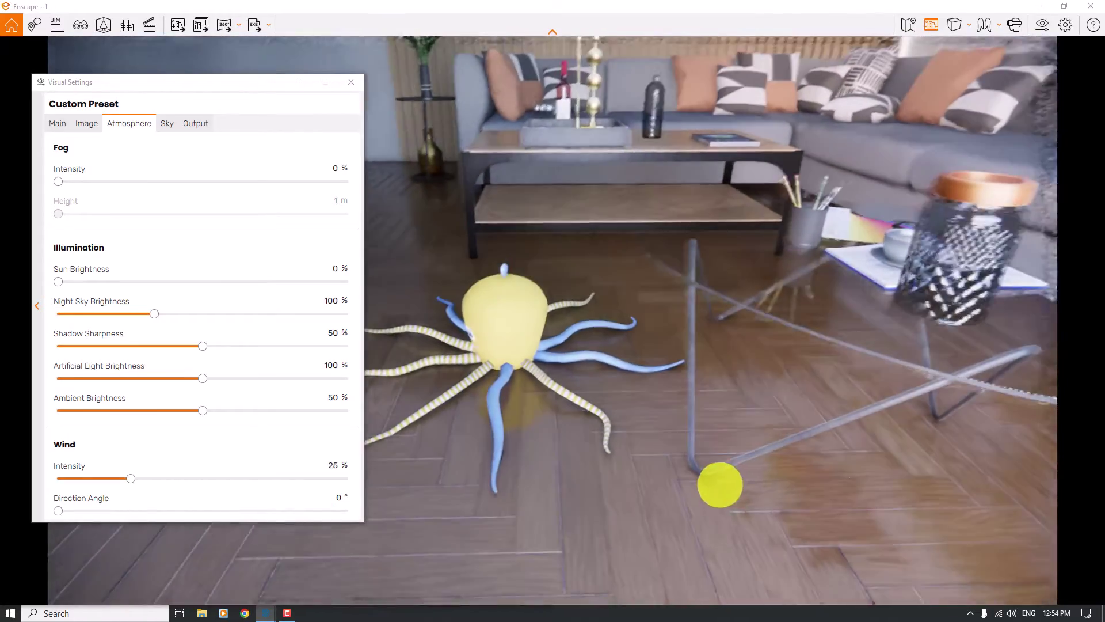
scroll(634, 437, "up", 3)
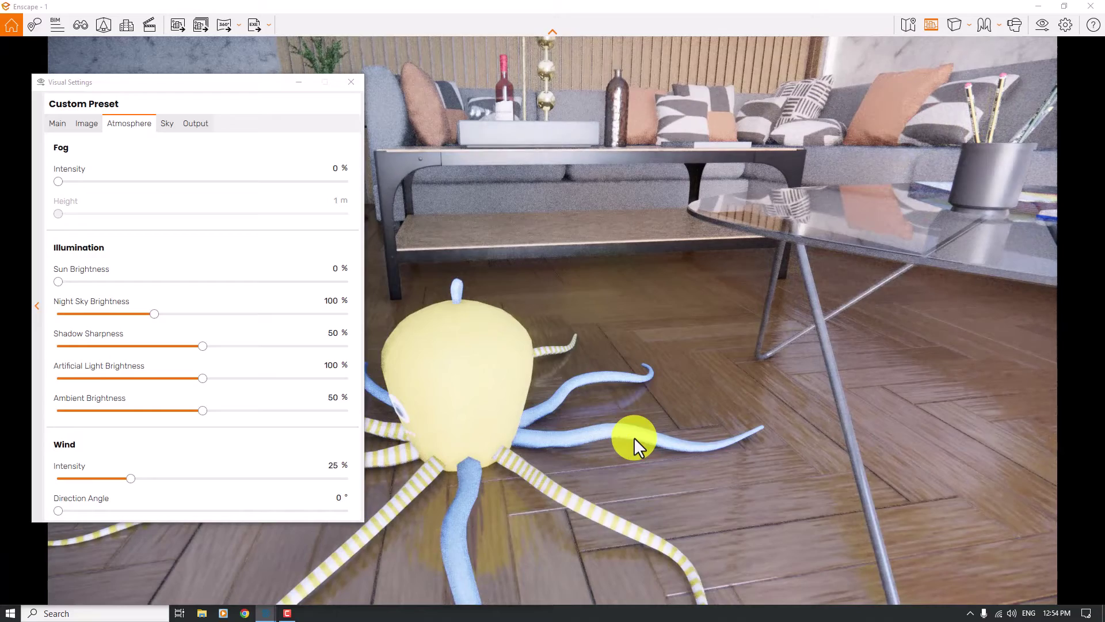
left_click_drag(645, 357, 654, 308)
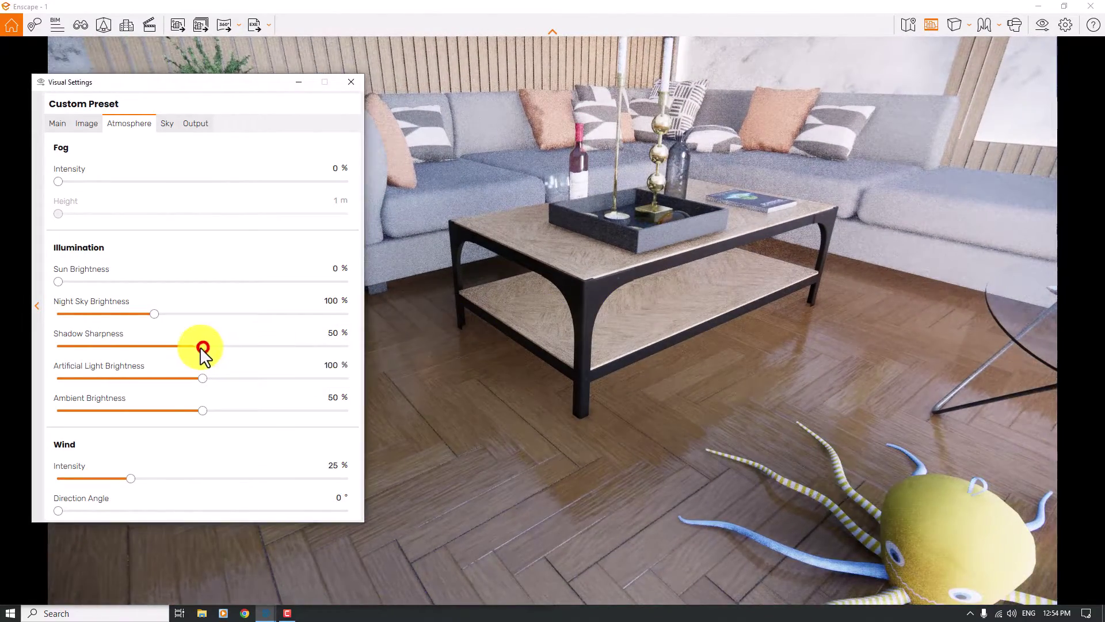
Reduce the shadow sharpness to 8% in the atmosphere settings
left_click_drag(202, 346, 189, 346)
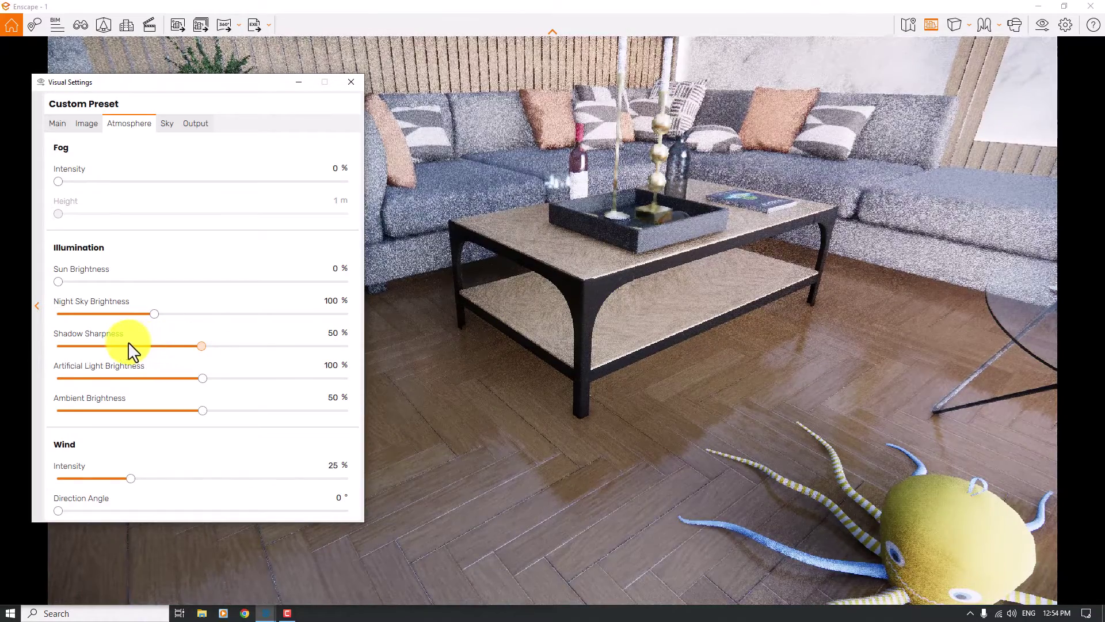
left_click_drag(112, 348, 107, 347)
double_click(337, 334)
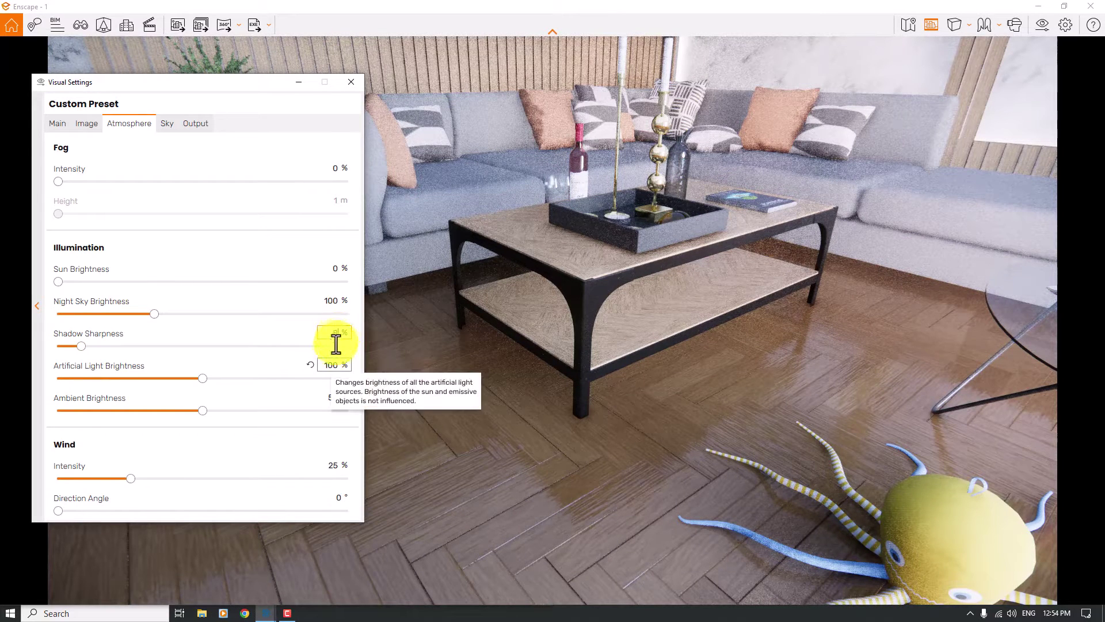
double_click(329, 364)
Examine the line lights around the marble wall panels in the render and in the SketchUp model, and return to Enscape
left_click_drag(630, 293, 742, 256)
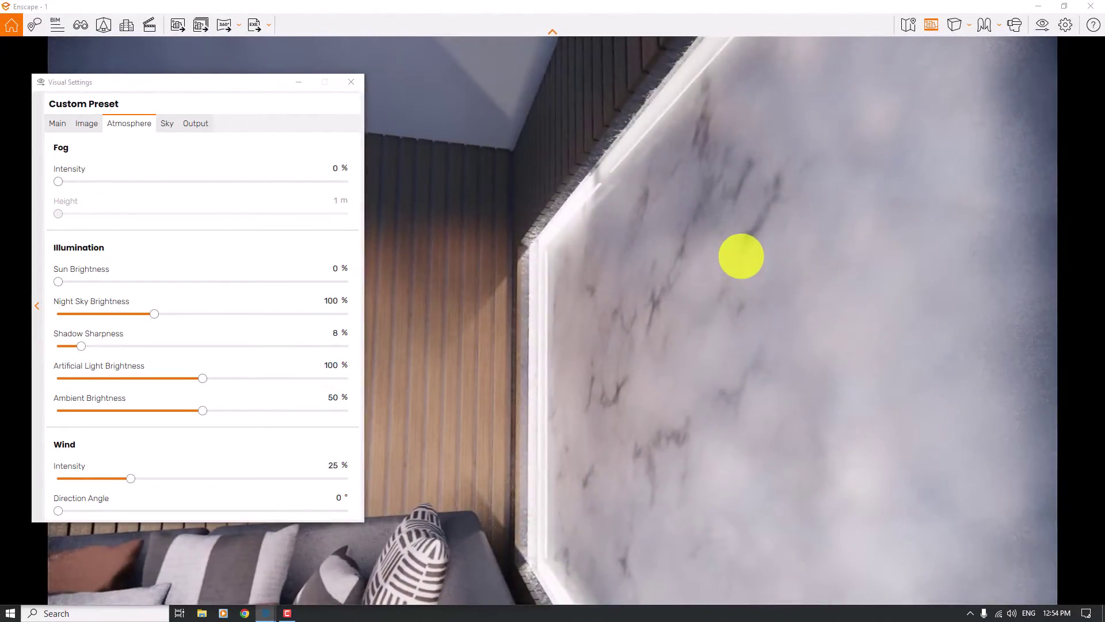
left_click(1039, 5)
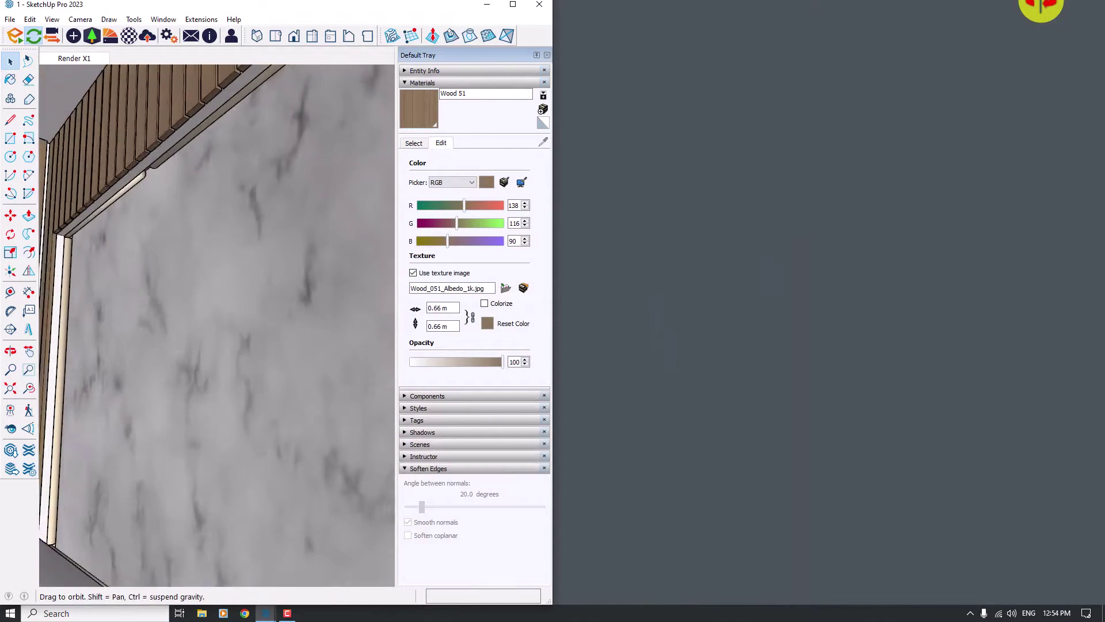
left_click(133, 224)
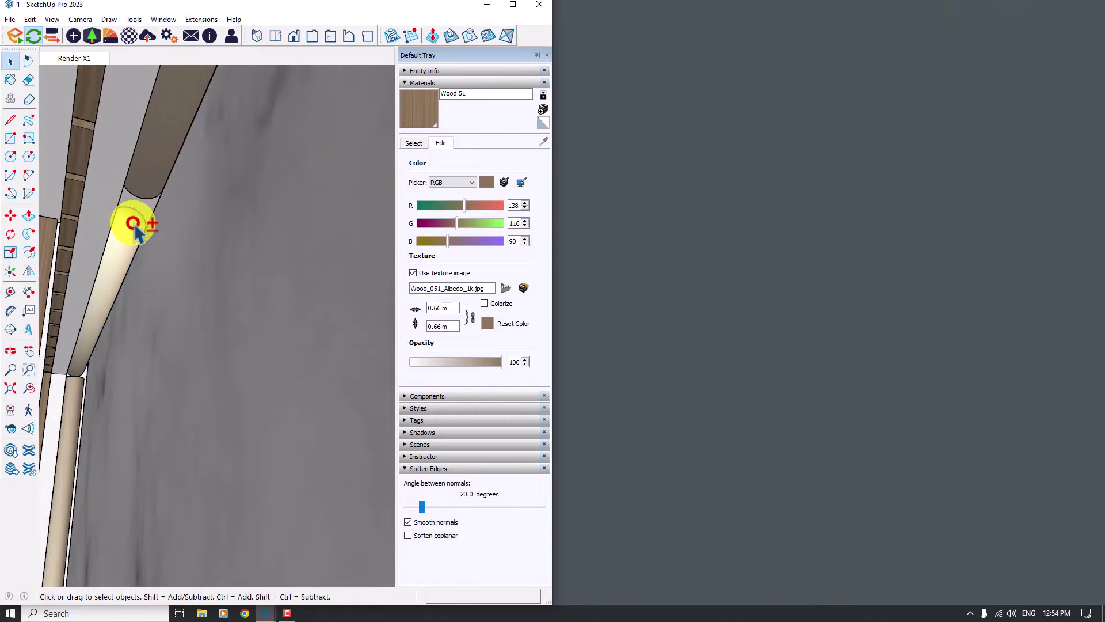
left_click(229, 500)
left_click(269, 614)
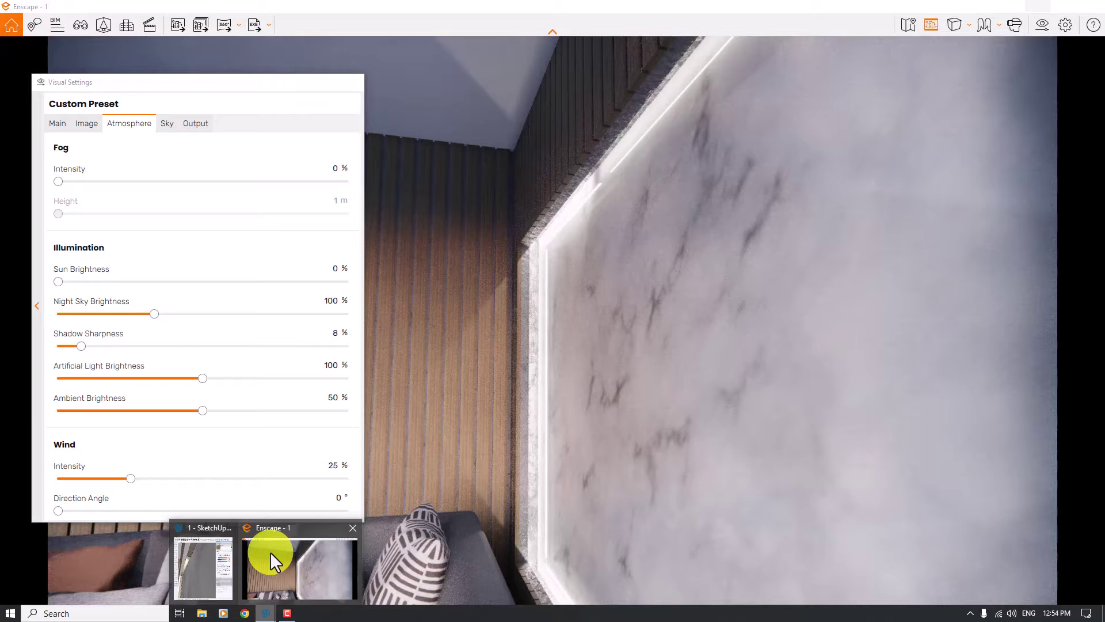
left_click(270, 551)
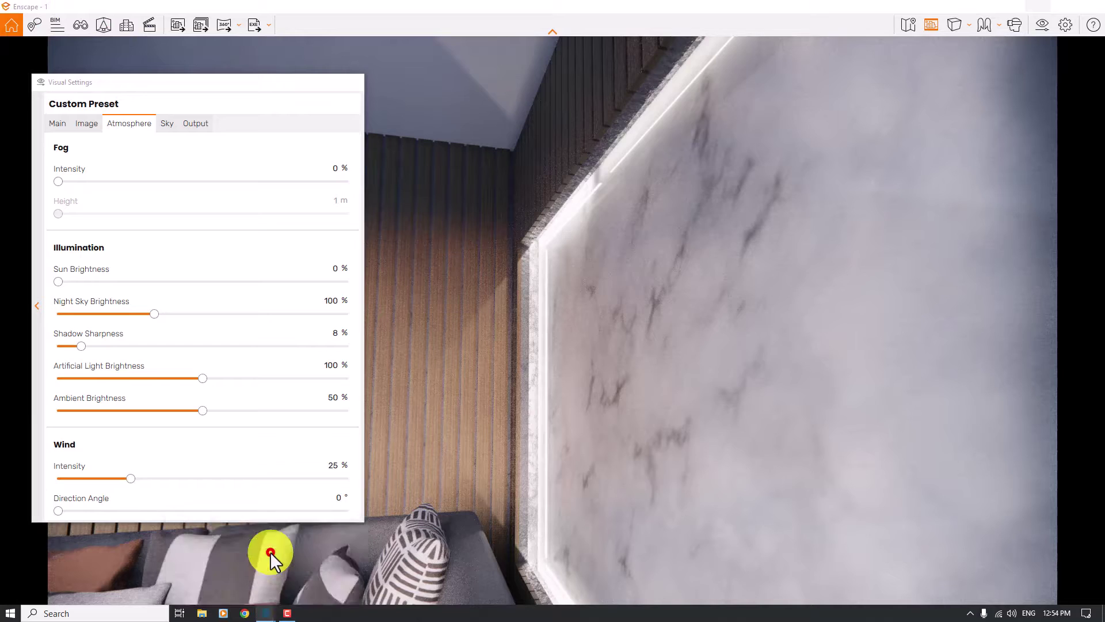
left_click_drag(617, 432, 611, 426)
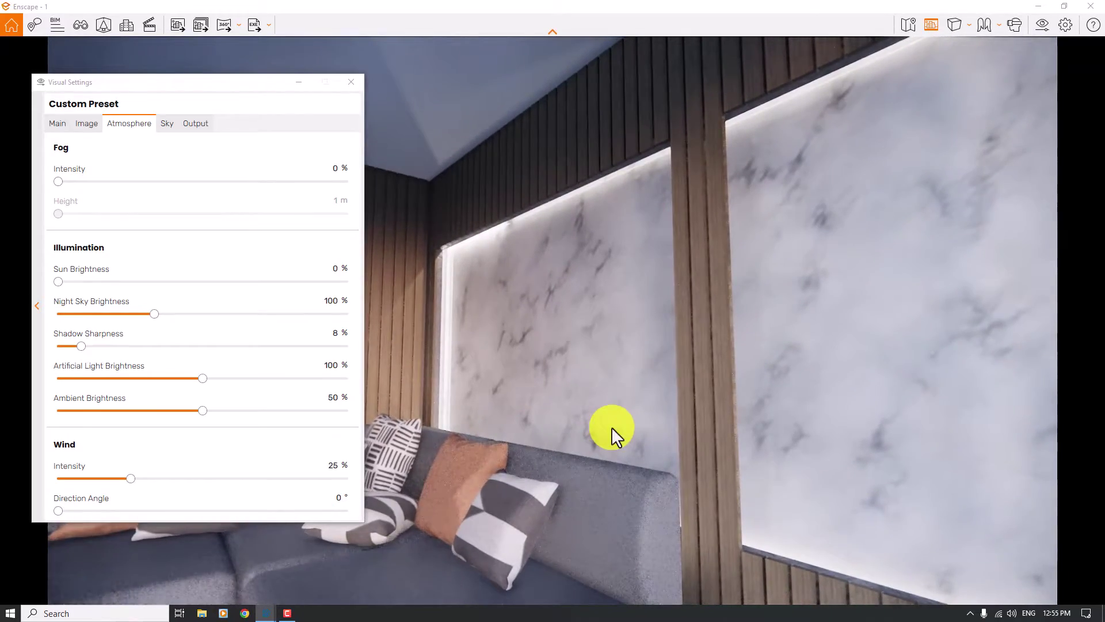
Try raising the artificial light brightness to 125% and beyond while viewing the whole living room
left_click(203, 377)
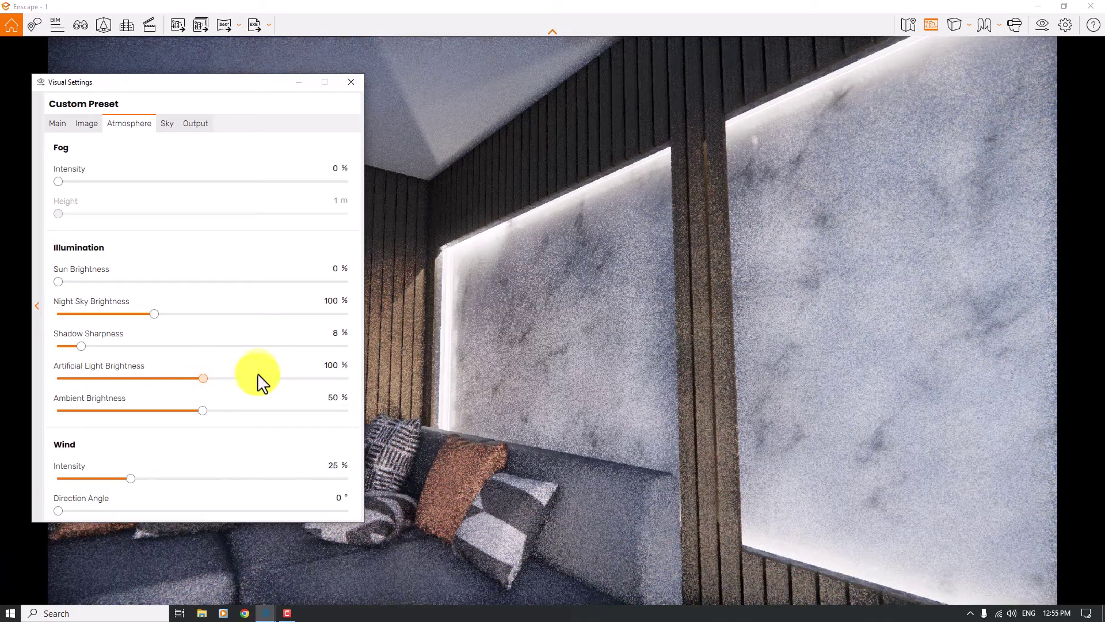
left_click_drag(653, 296, 659, 297)
scroll(661, 298, "down", 5)
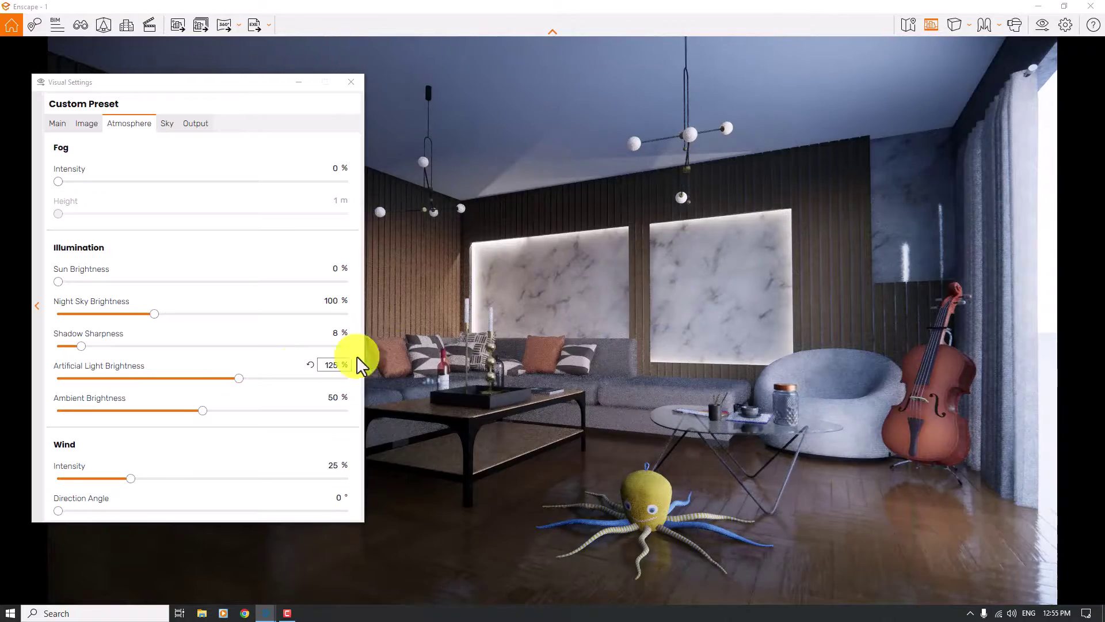
left_click(239, 378)
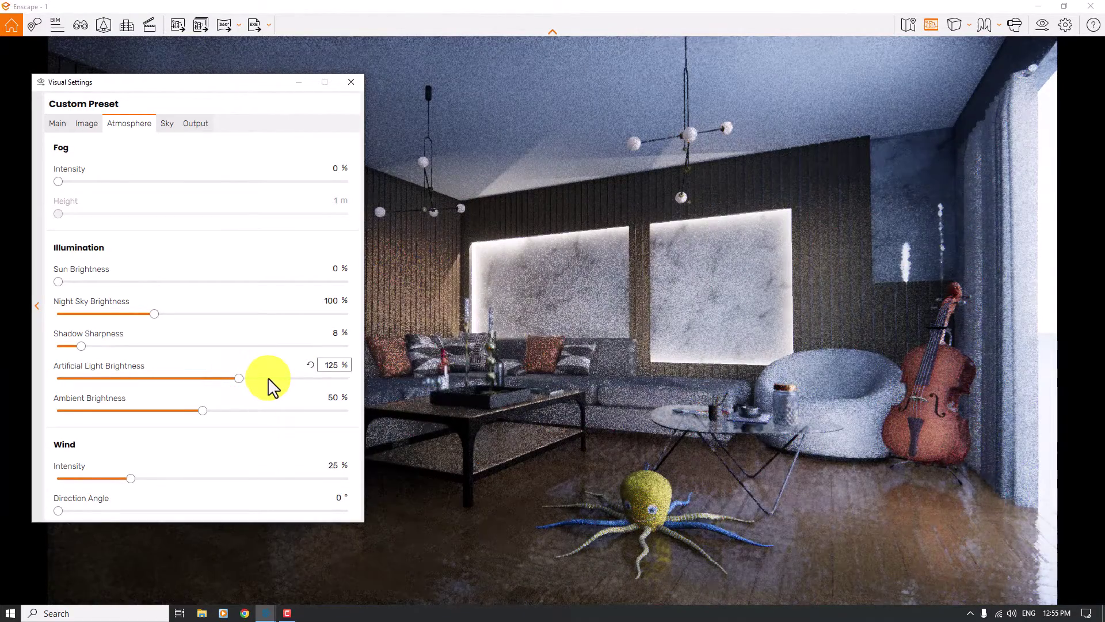
left_click(269, 379)
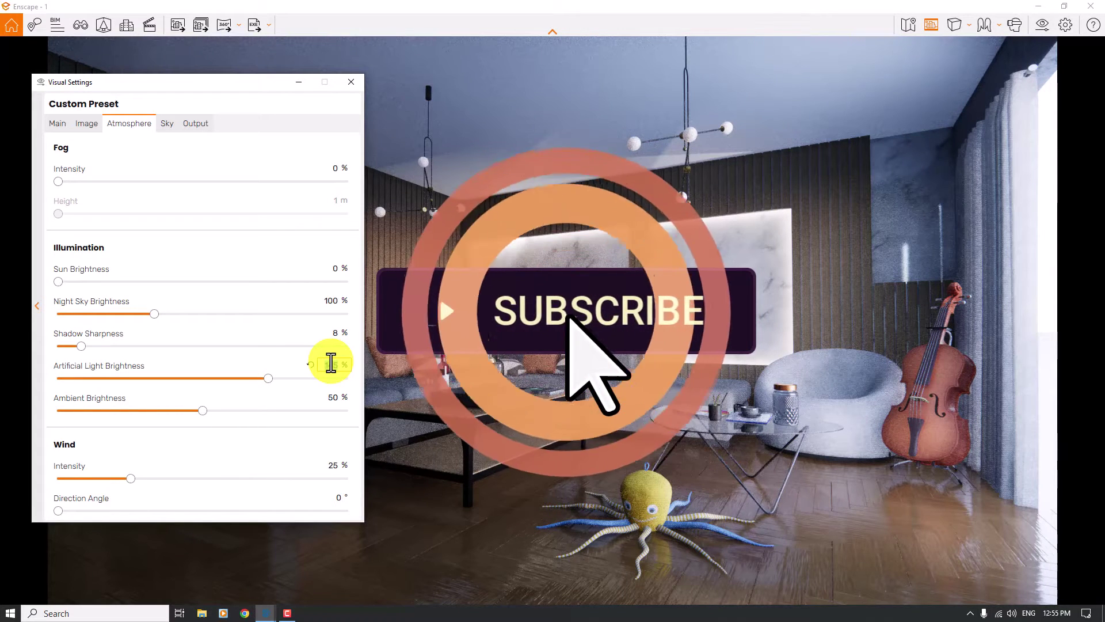
Set the artificial light brightness to 78%, view the room more closely and close the visual settings
type("94")
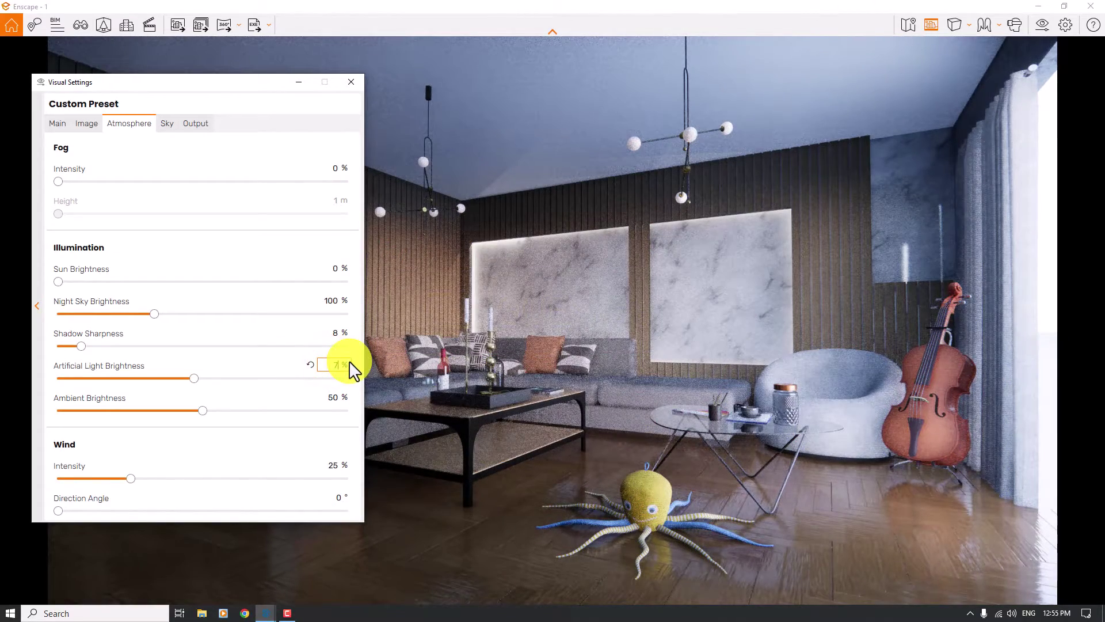
left_click(726, 313)
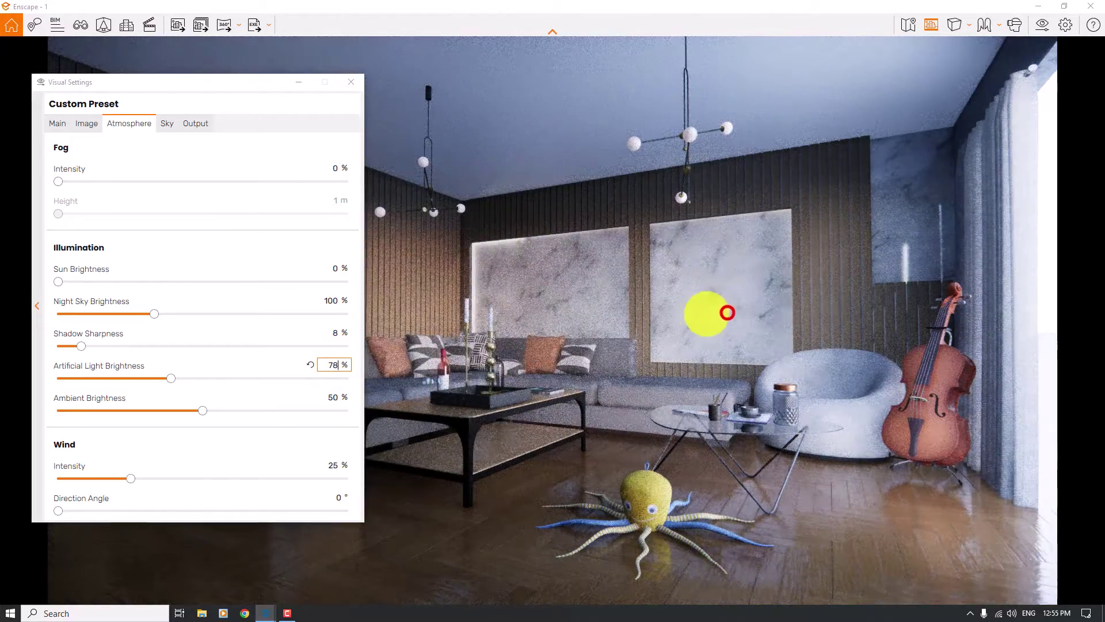
key("w")
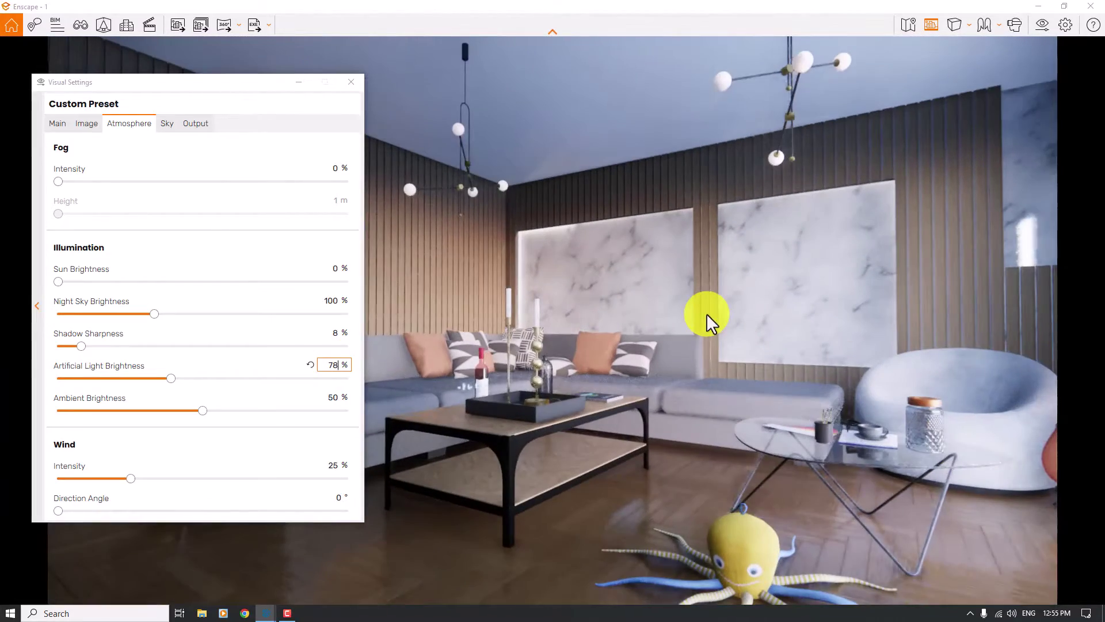
left_click(352, 81)
Switch to SketchUp and set the luminous intensity of the line light beside the marble panel to 444 cd
mouse_move(564, 13)
left_mouse_down()
mouse_move(1093, 181)
mouse_move(1032, 190)
left_mouse_up()
left_click(231, 141)
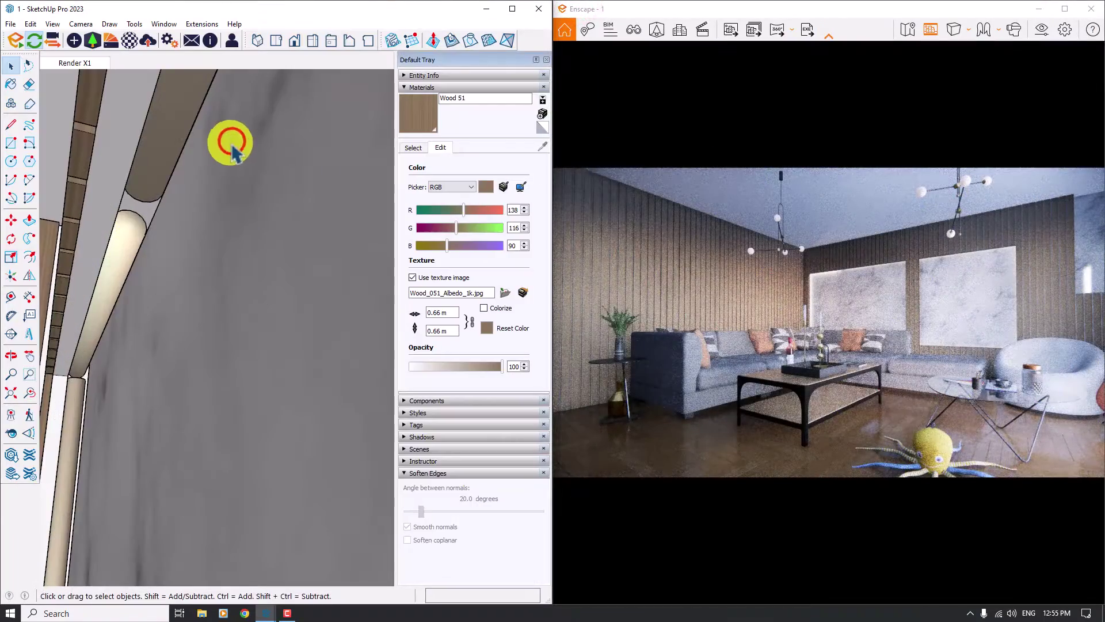
scroll(128, 234, "up", 3)
left_click(125, 236)
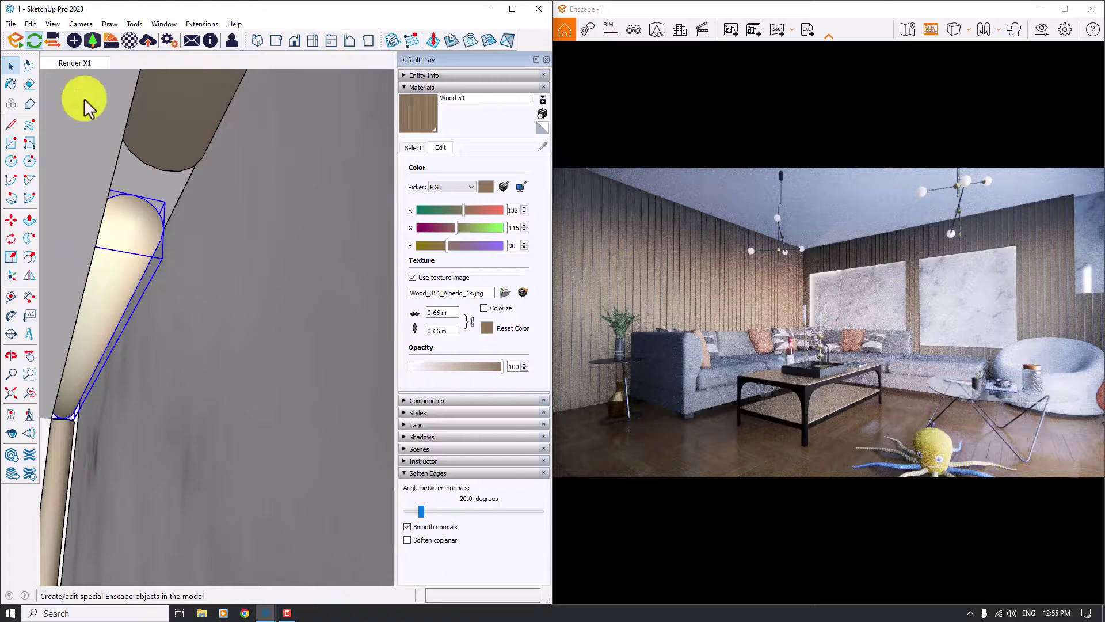
left_click(67, 40)
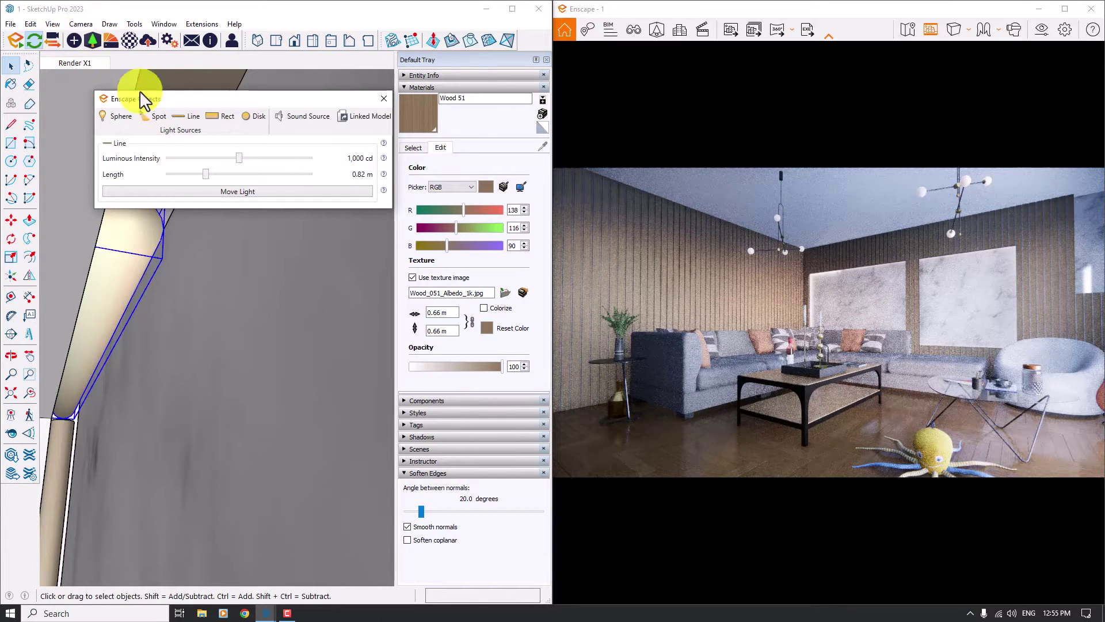
left_click_drag(238, 158, 206, 159)
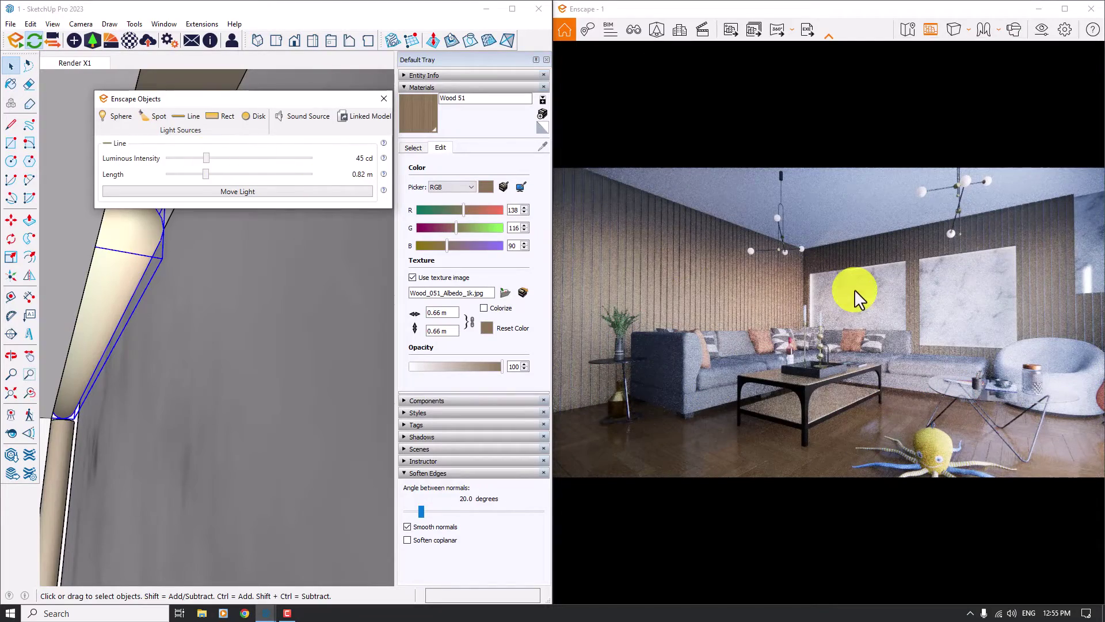
right_click(318, 158)
type("444")
key("Return")
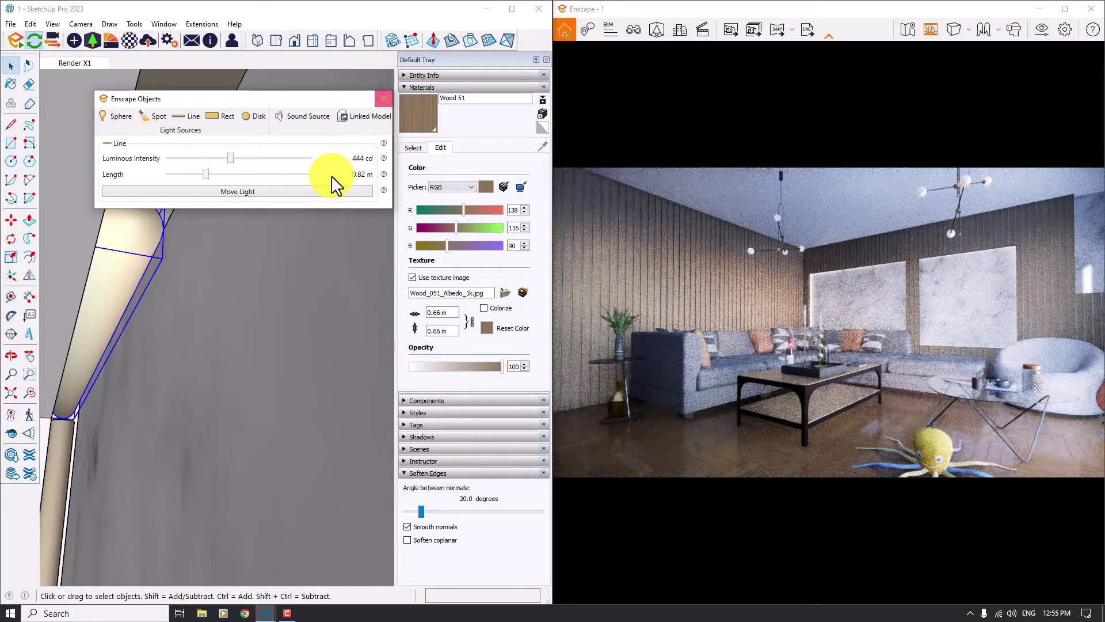
left_click(383, 98)
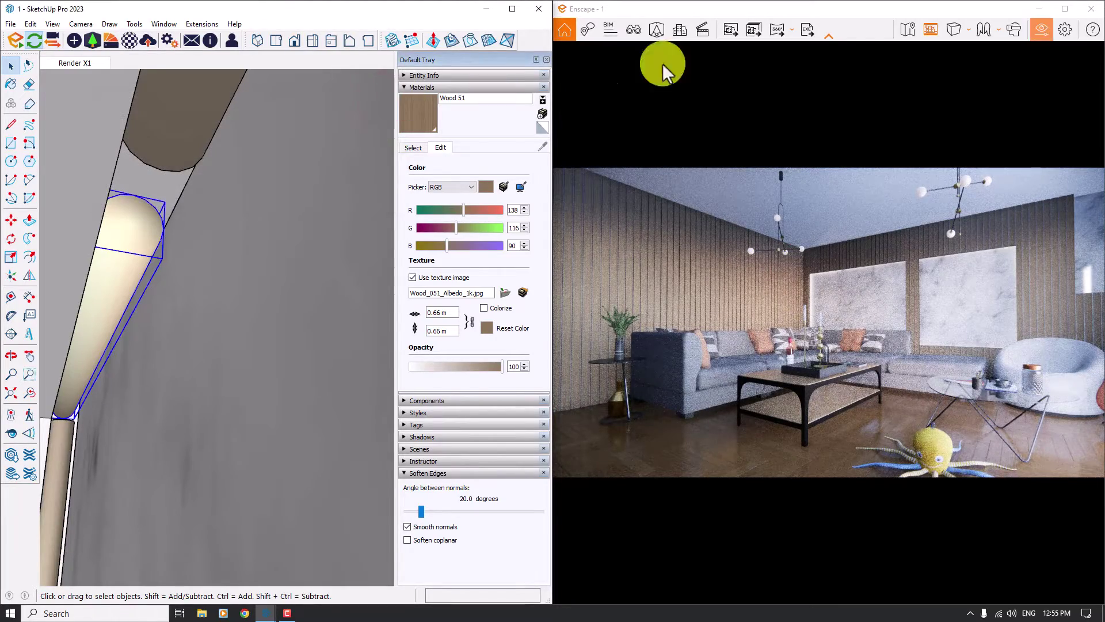
Return to a full-size Enscape window and set the ambient brightness to 26% and the wind intensity to 0%
left_click(1065, 9)
scroll(478, 336, "up", 5)
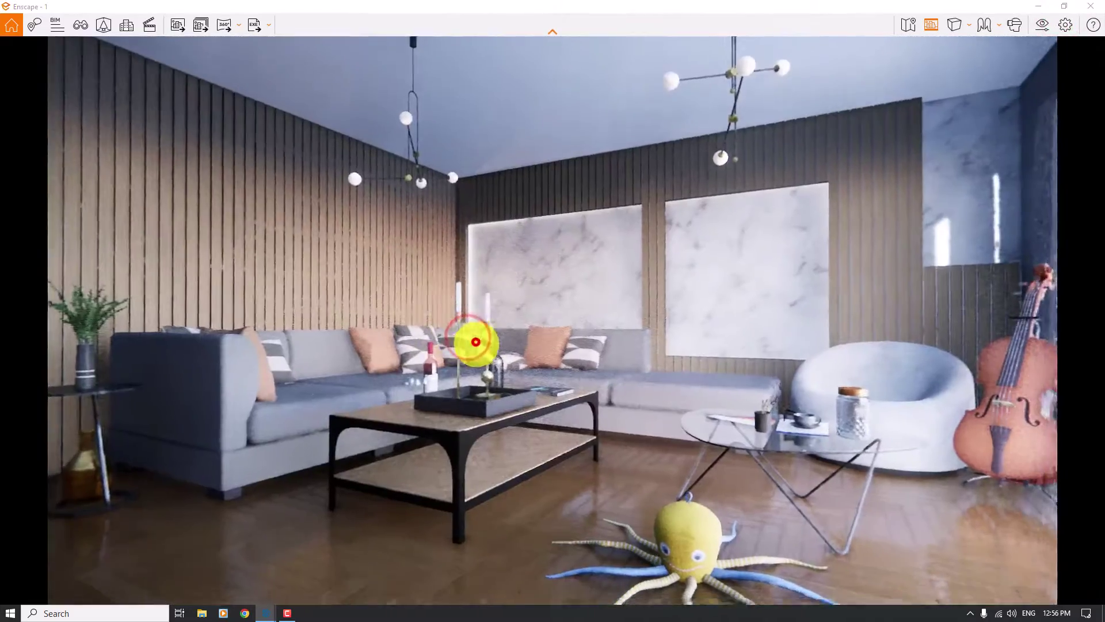
scroll(476, 342, "down", 5)
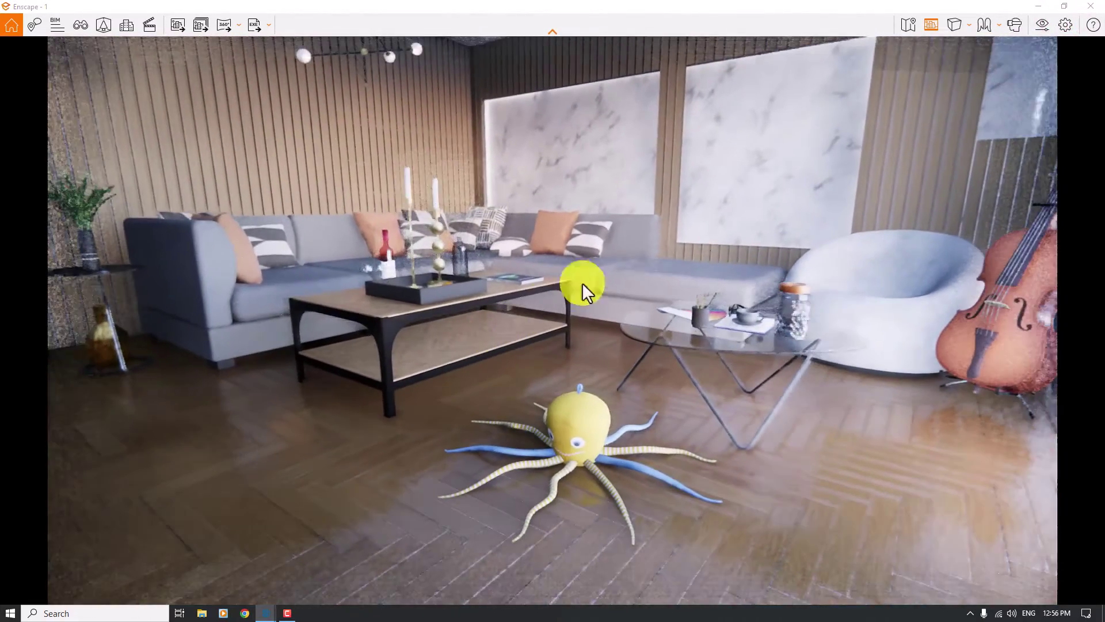
left_click(1040, 26)
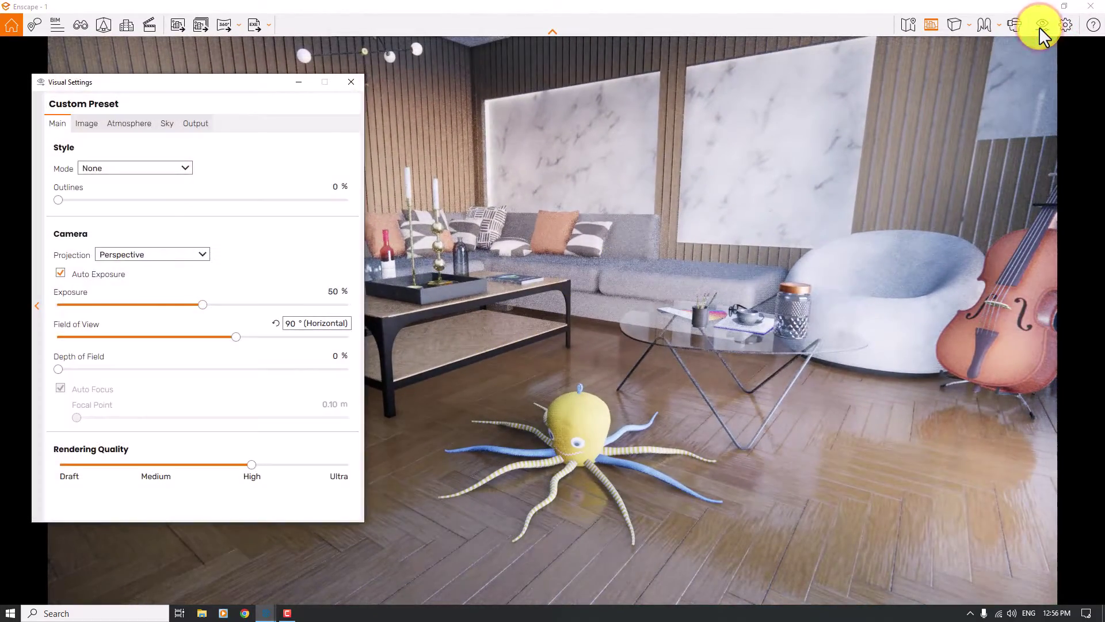
left_click(139, 129)
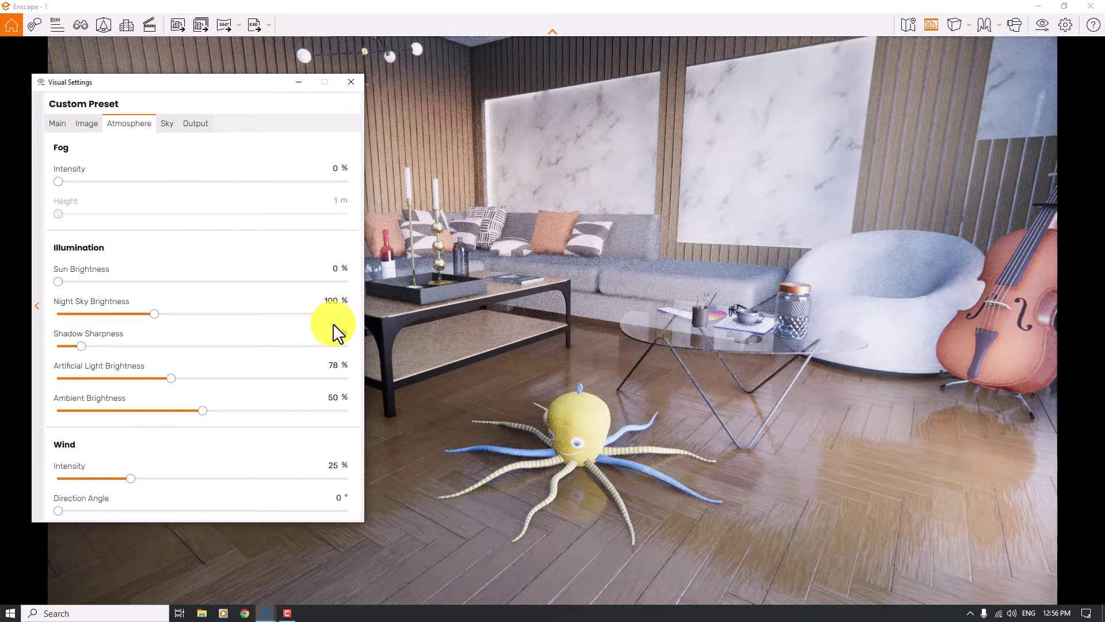
left_click(330, 396)
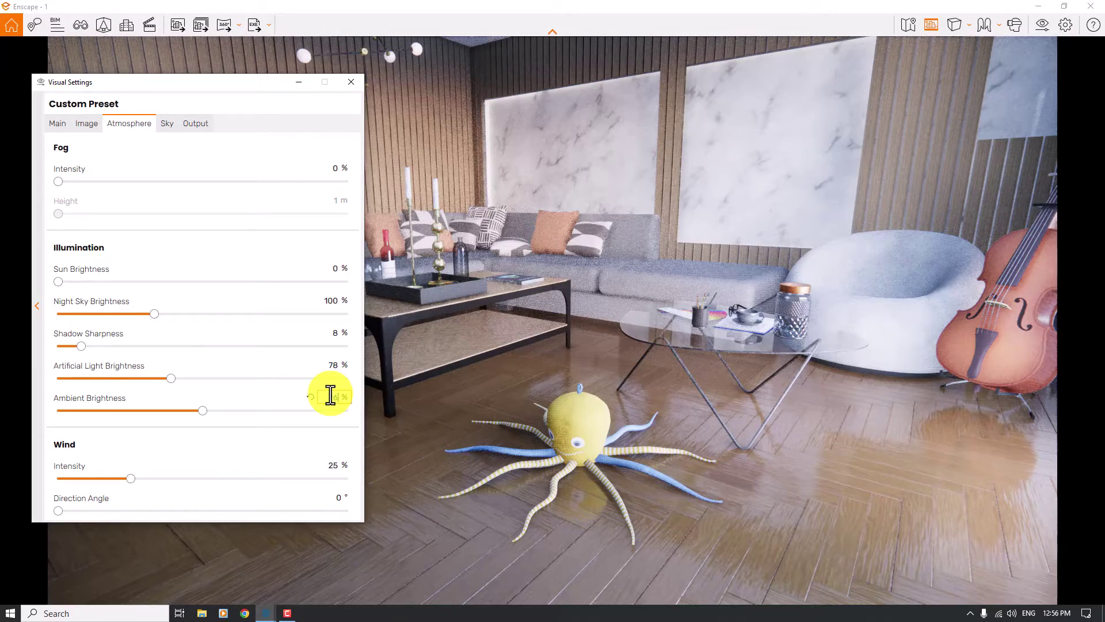
type("26")
key("Return")
left_click(330, 464)
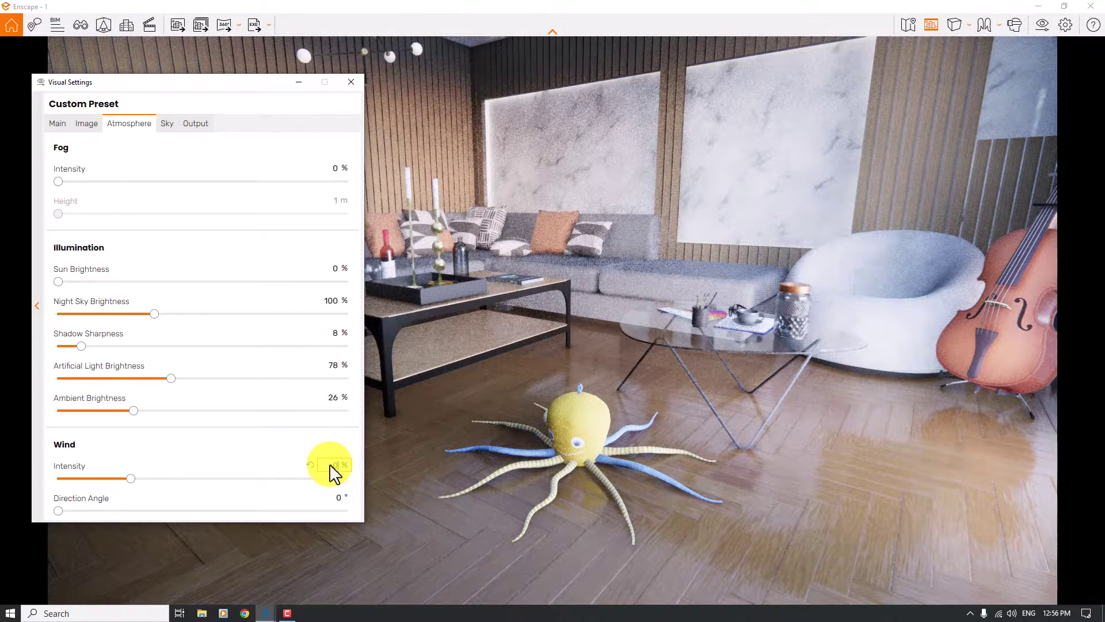
Enable auto contrast in the image corrections and close the visual settings
left_click(90, 126)
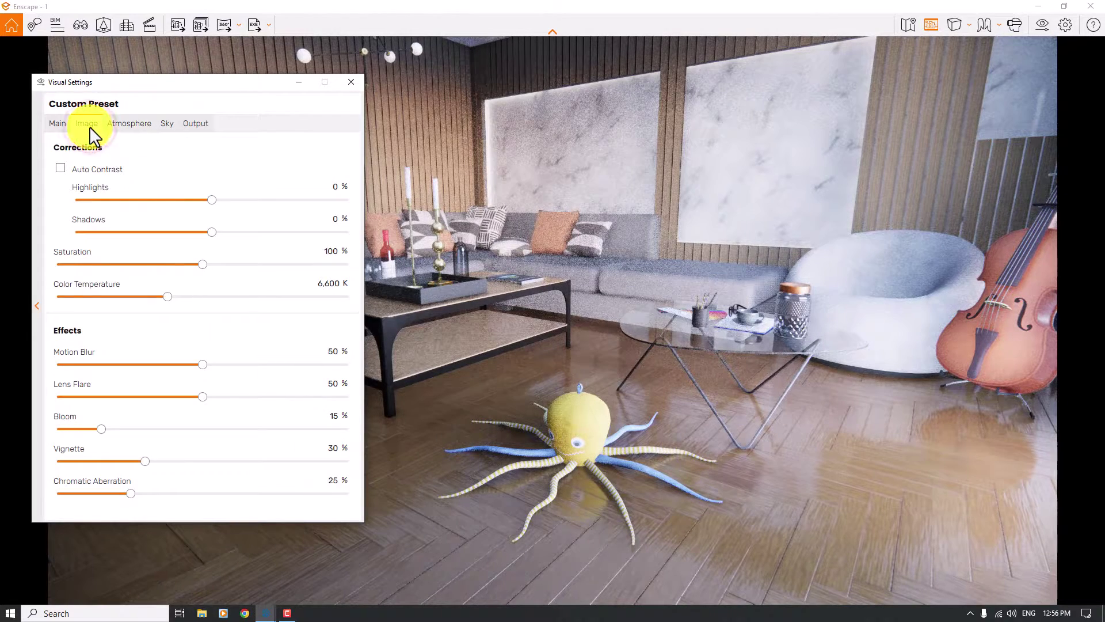
left_click(61, 168)
scroll(602, 283, "down", 5)
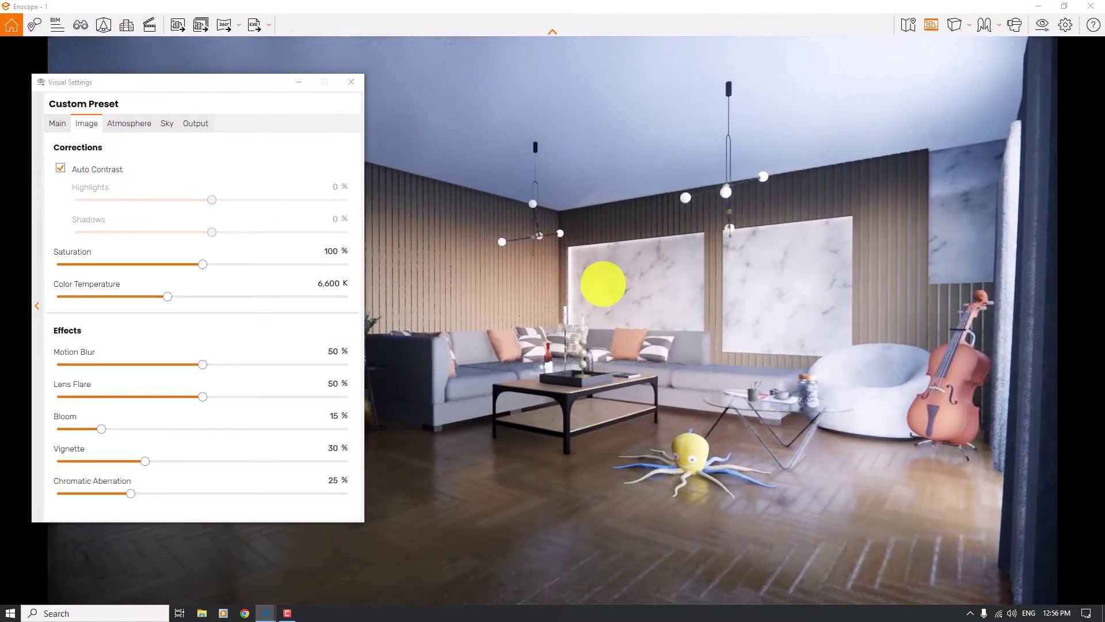
left_click(351, 82)
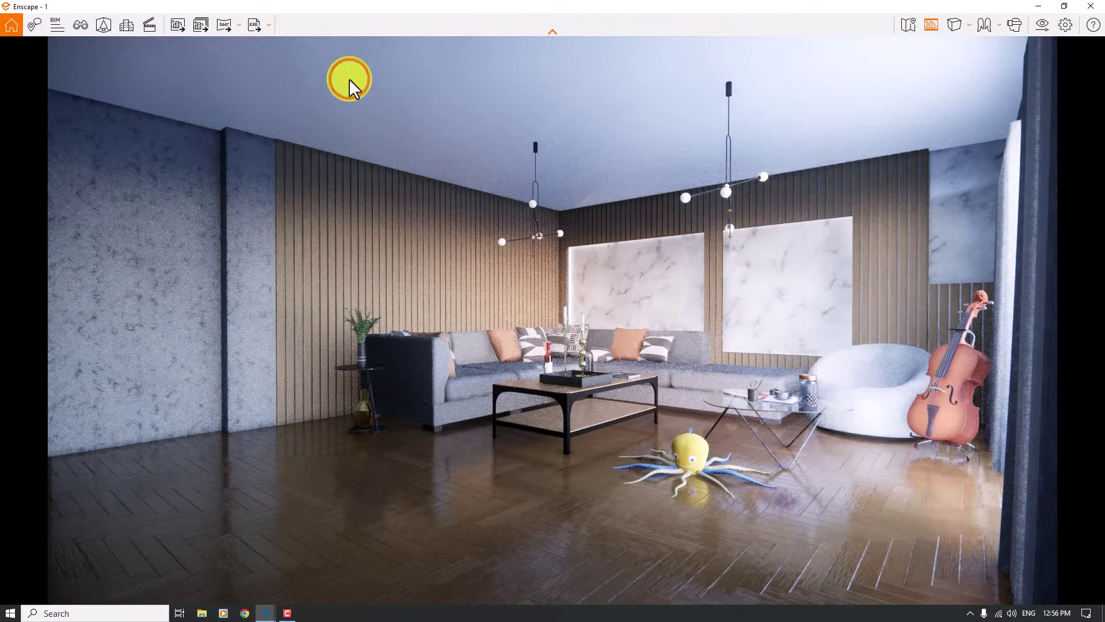
Restore the saved Render X1 camera view and close view management
left_click(80, 25)
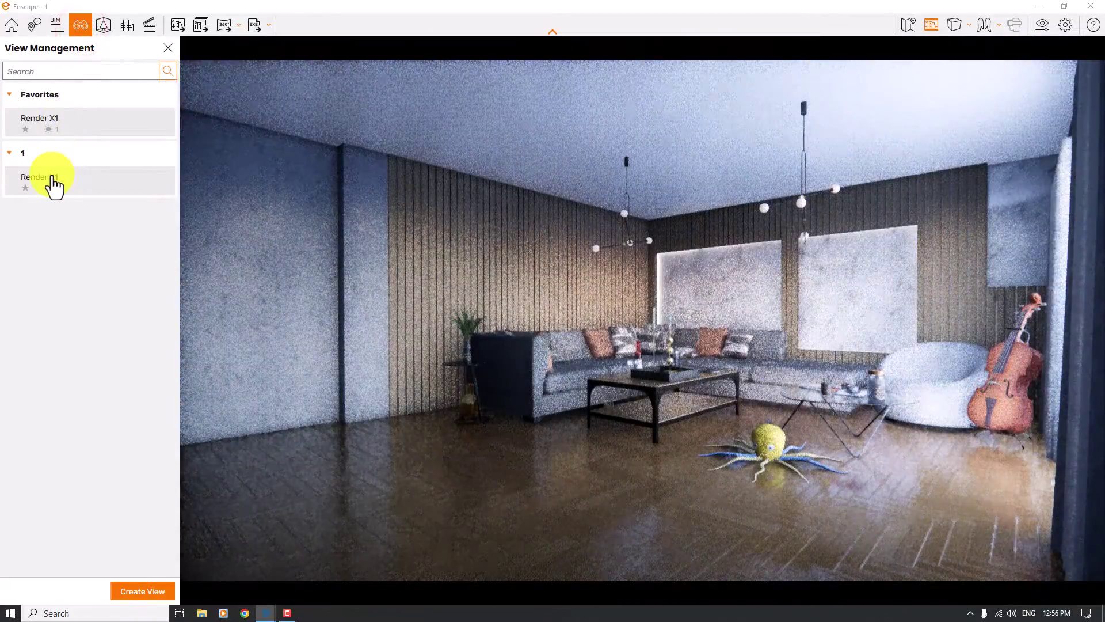
left_click(52, 178)
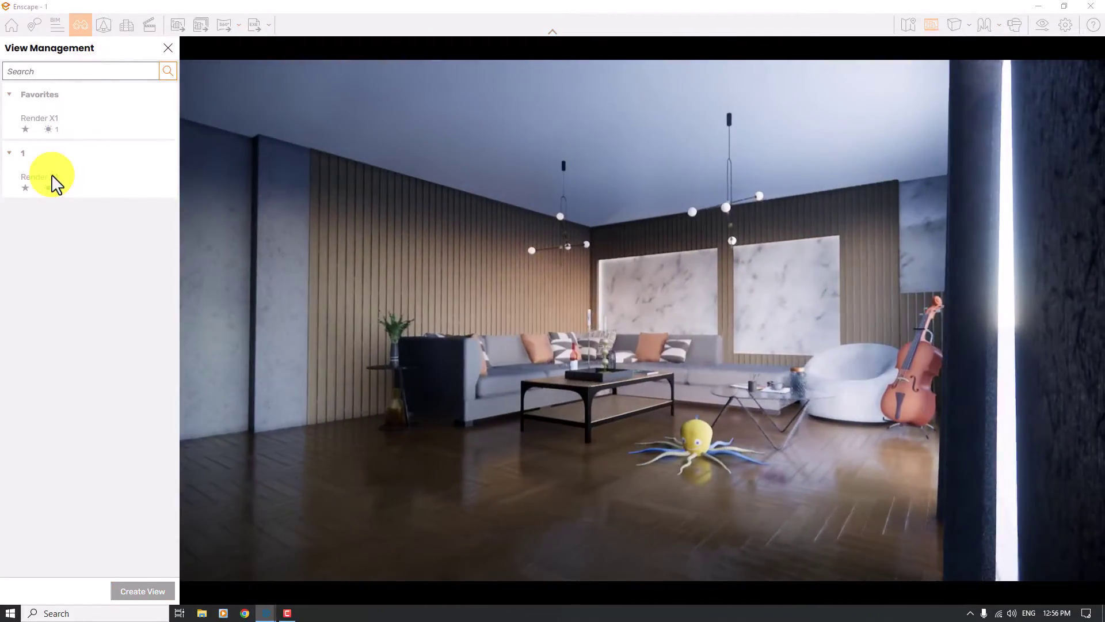
left_click(168, 48)
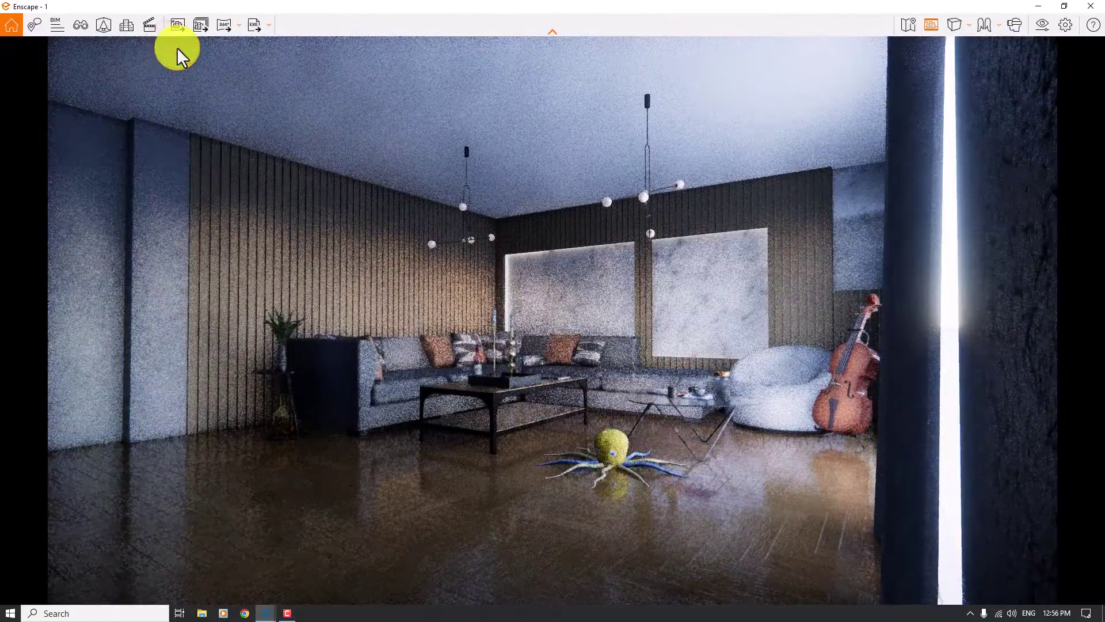
Raise the camera exposure to 64% in the visual settings
left_click(1042, 26)
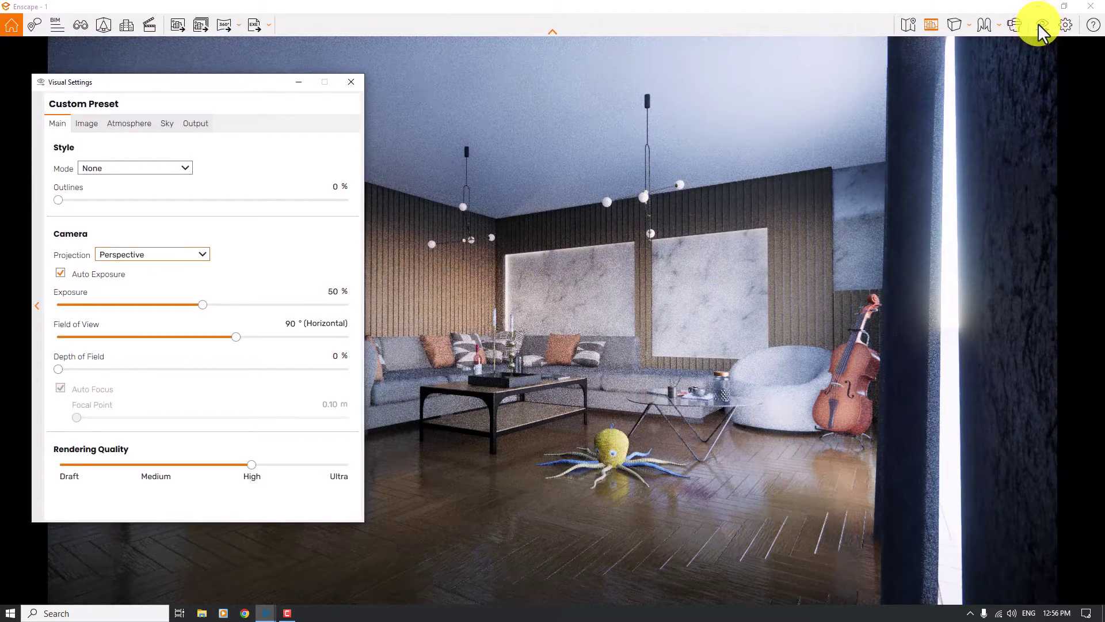
left_click_drag(209, 304, 243, 305)
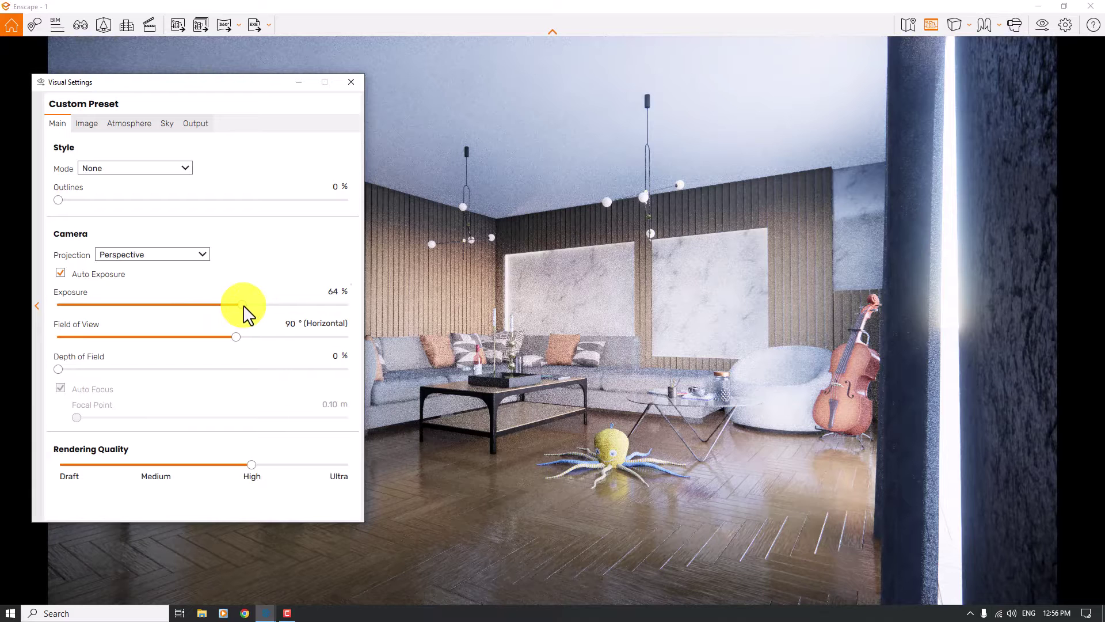
Narrow the camera's horizontal field of view to 60° in the visual settings
left_click(335, 297)
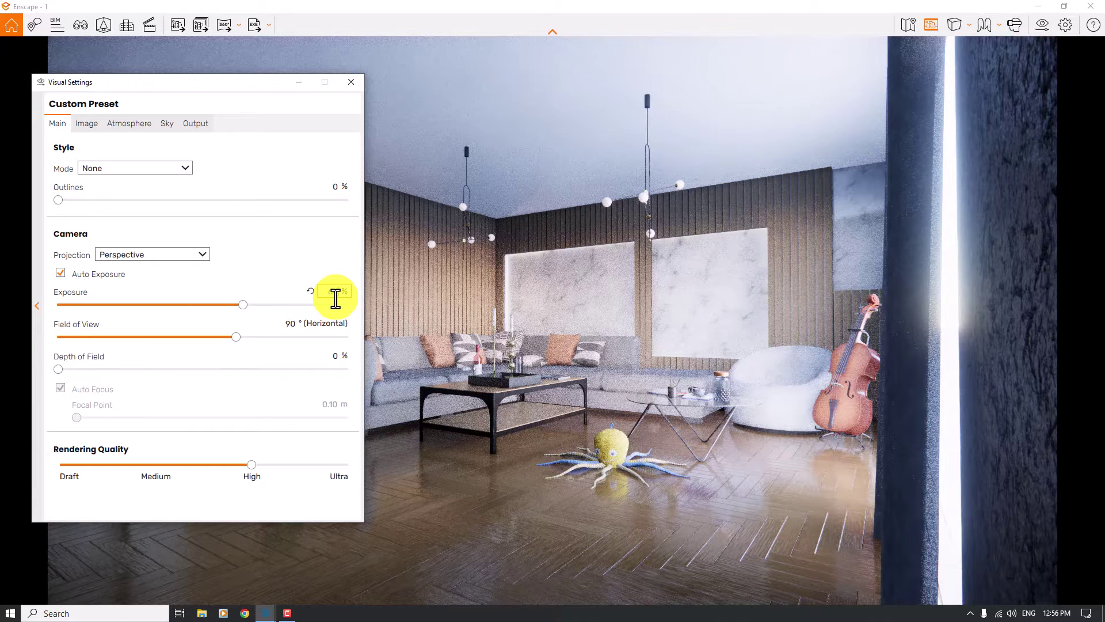
left_click(351, 82)
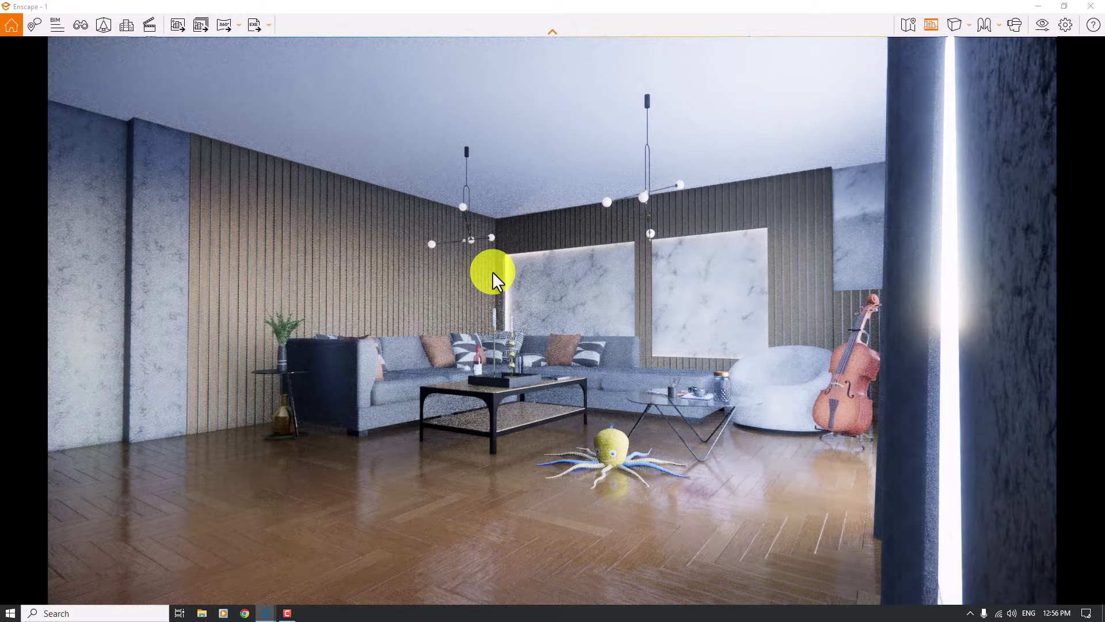
left_click(1040, 27)
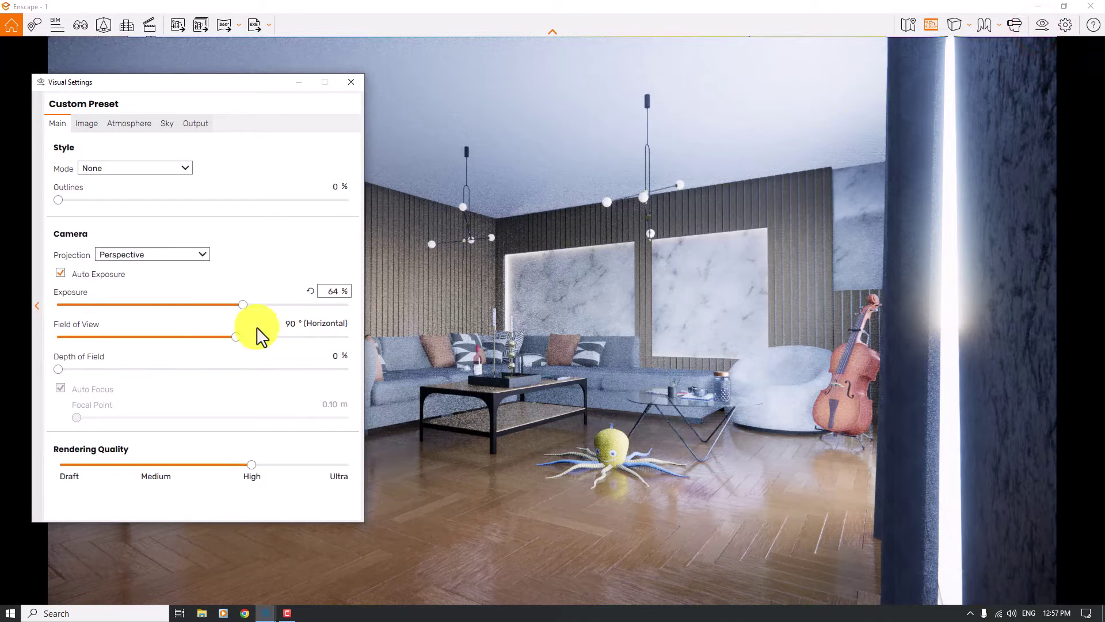
left_click(233, 338)
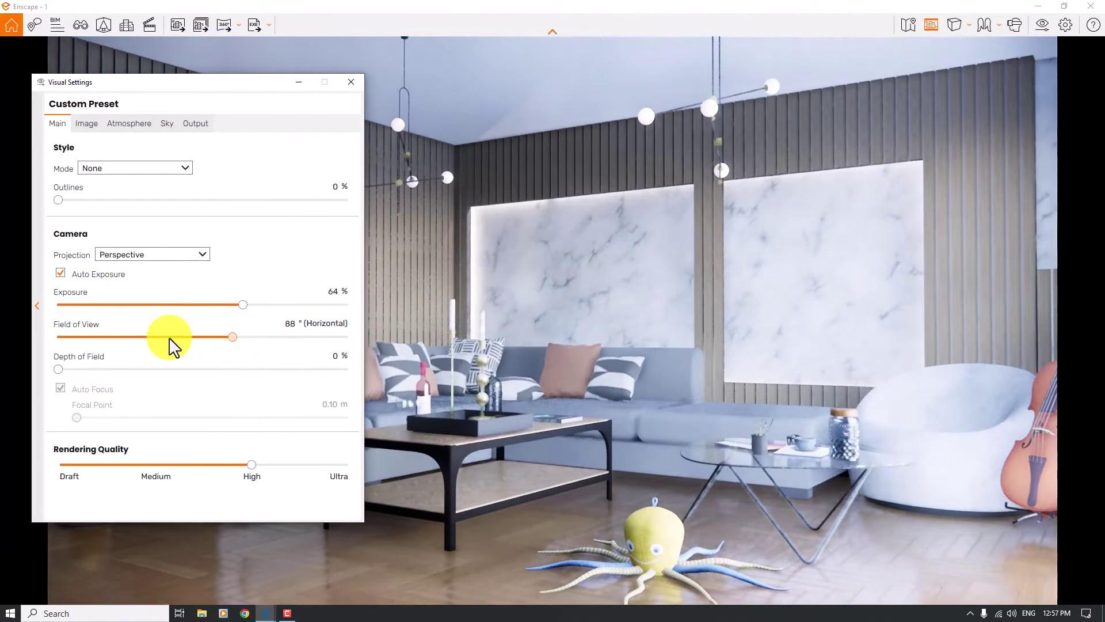
left_click(170, 337)
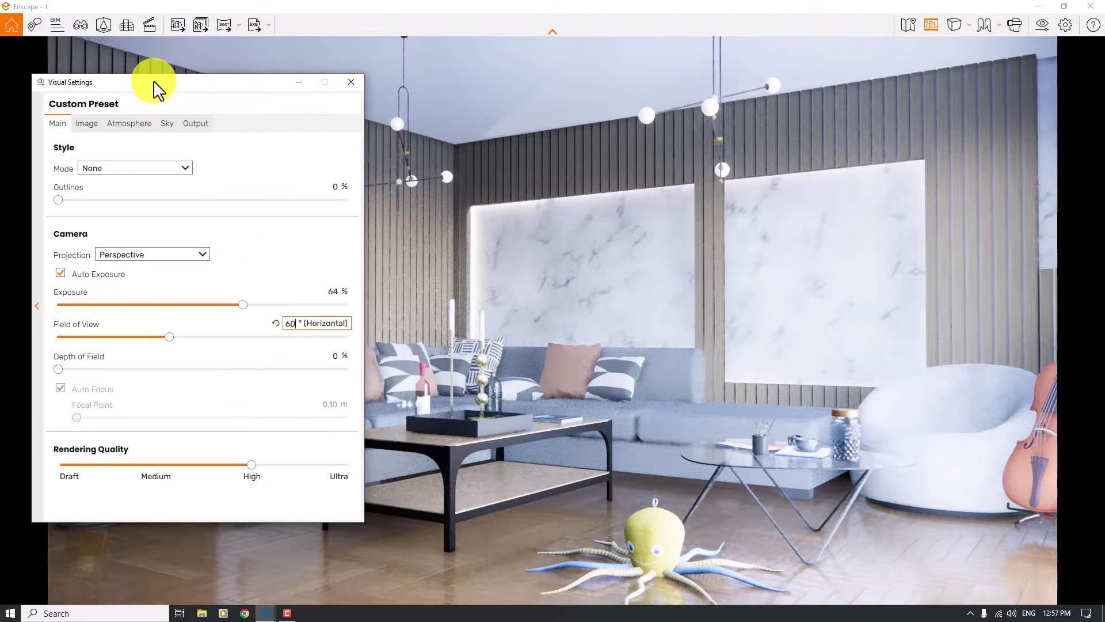
Move the visual settings window off the sofa and change the camera projection to Two-Point
left_click_drag(165, 82, 533, 117)
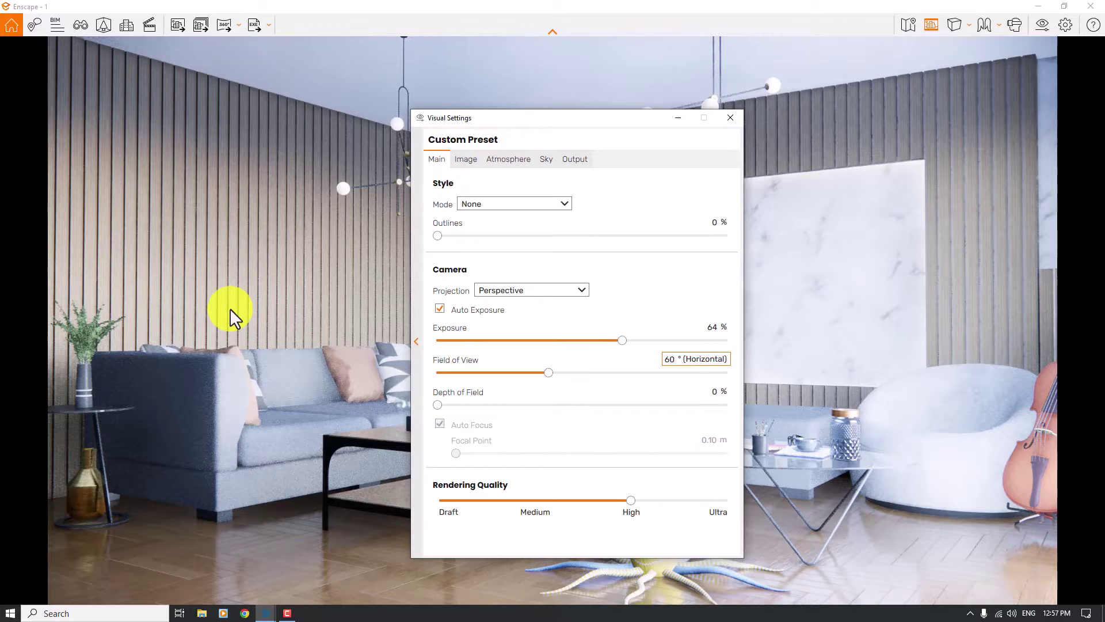
left_click_drag(508, 119, 557, 96)
left_click(529, 260)
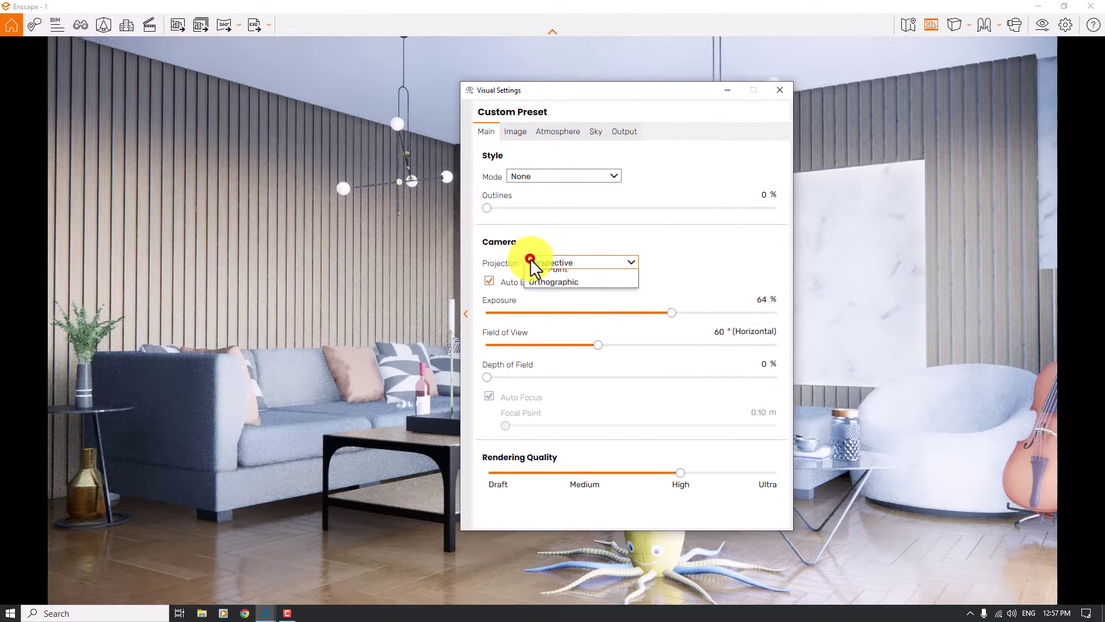
left_click(577, 286)
left_click(687, 271)
left_click(739, 299)
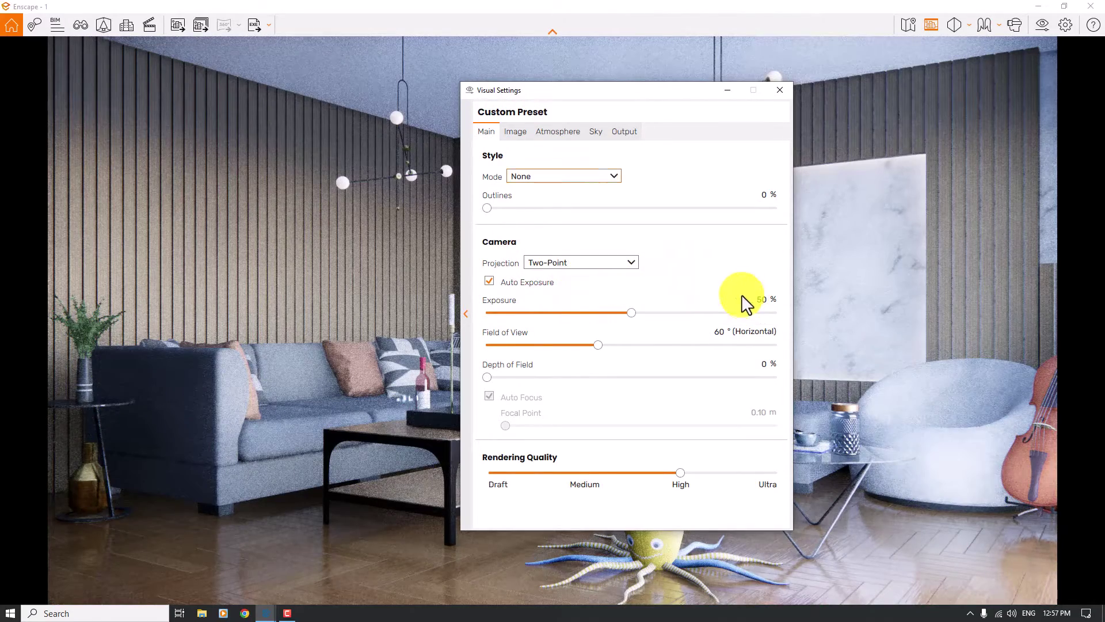
Move the visual settings window clear of the coffee table and set the camera exposure to 53%
left_click_drag(611, 97, 895, 52)
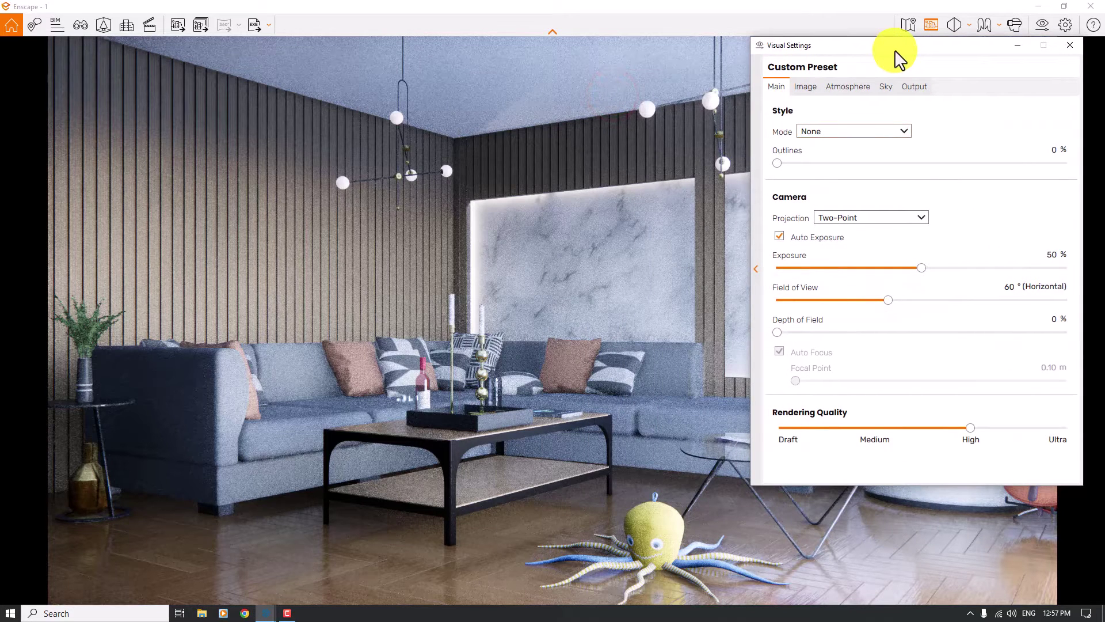
double_click(1051, 254)
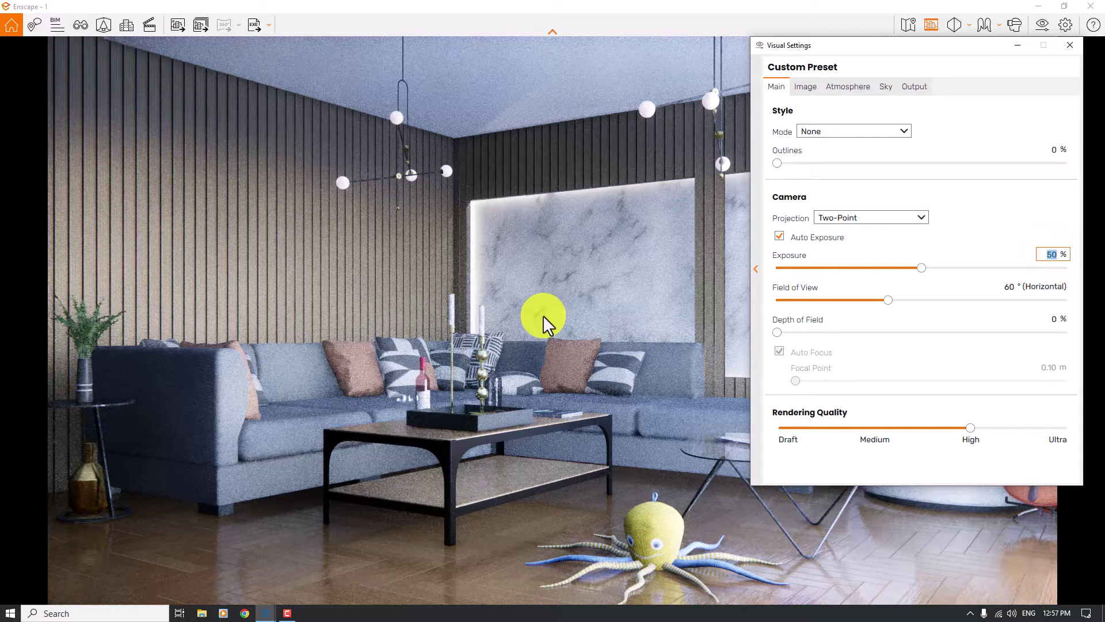
type("53")
key("Return")
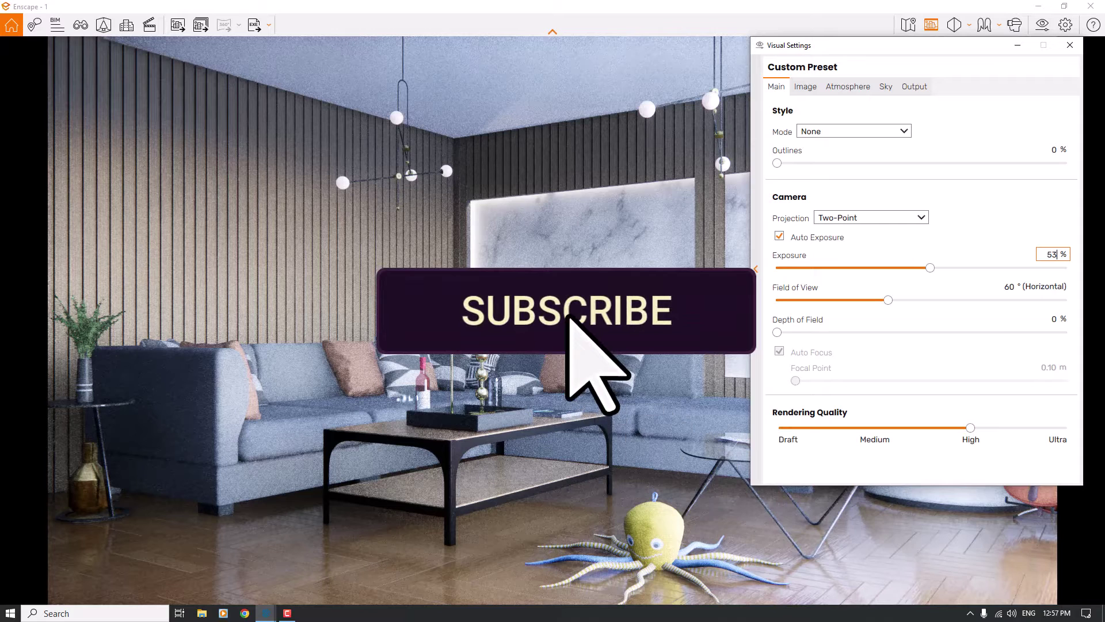
Raise the camera's depth of field to 19% and turn off auto focus
left_click(777, 333)
left_click_drag(777, 333, 833, 333)
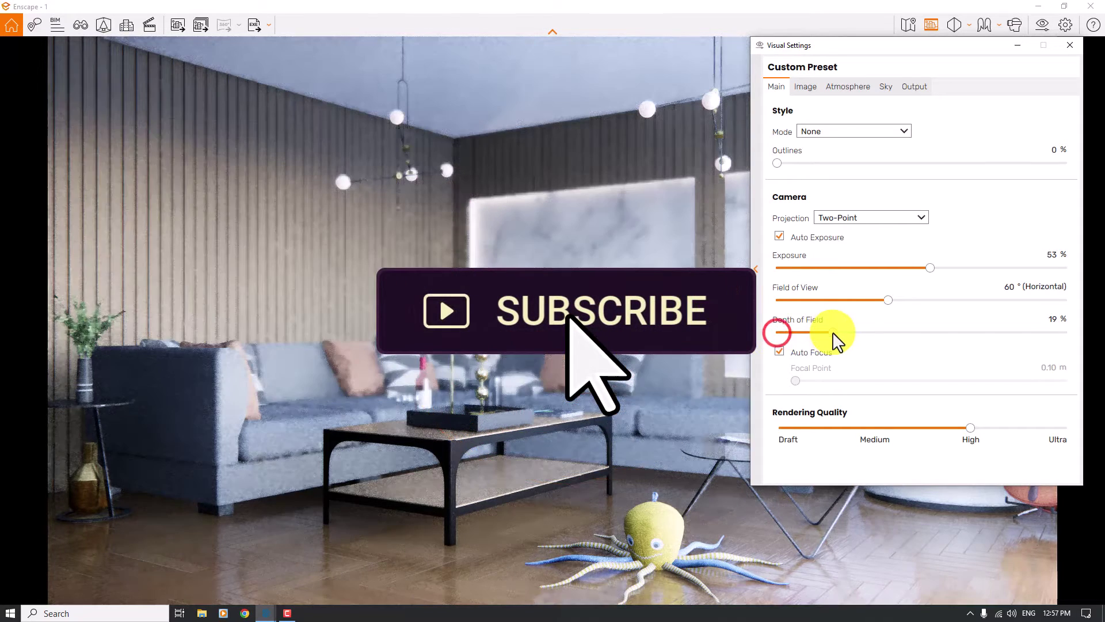
left_click(780, 353)
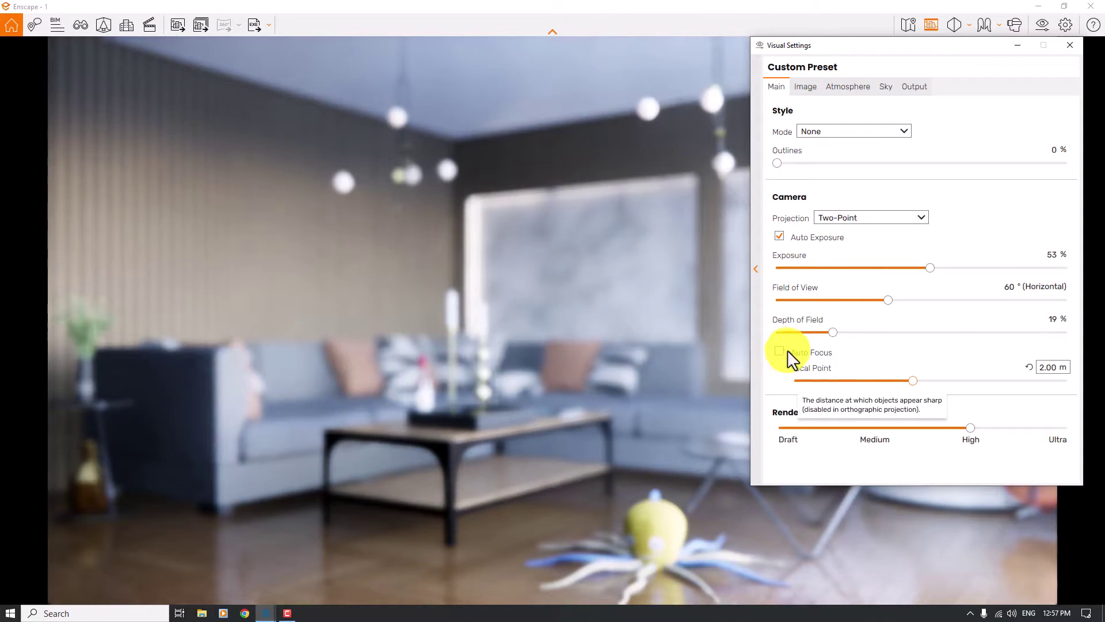
Set the camera's focal point to 6.33 m and its depth of field to 10%
left_click_drag(913, 380, 878, 380)
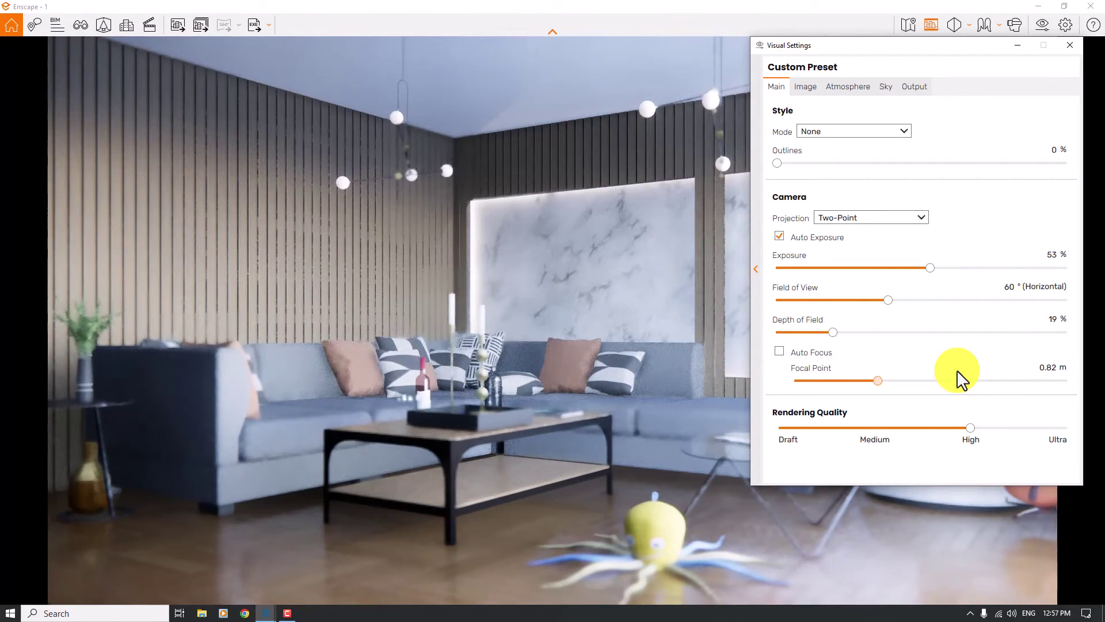
left_click(1045, 367)
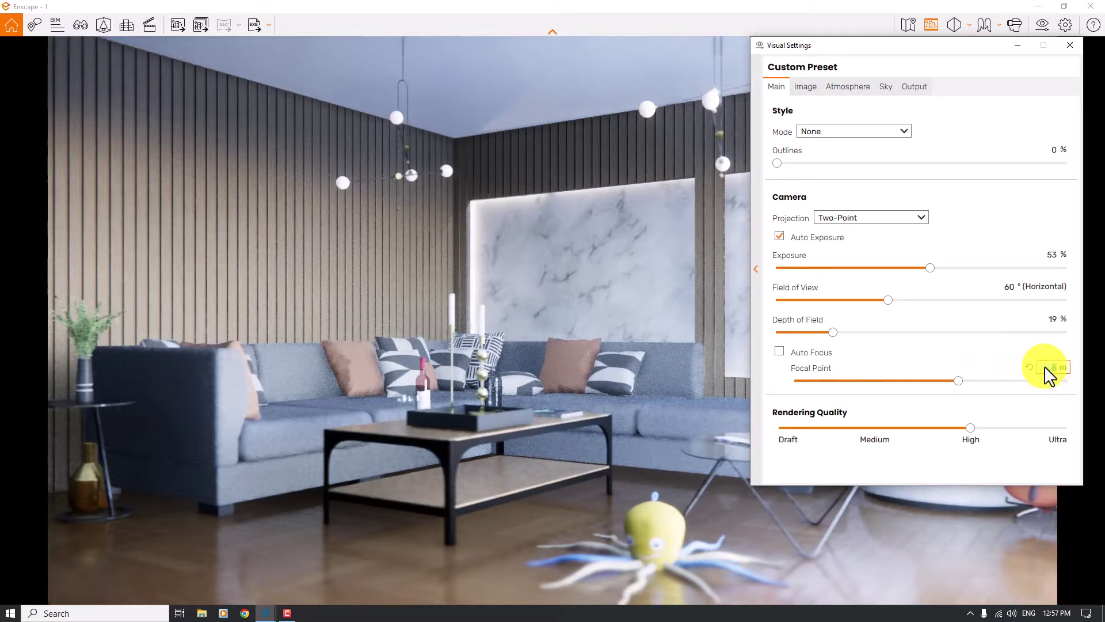
type("6.33")
key("Return")
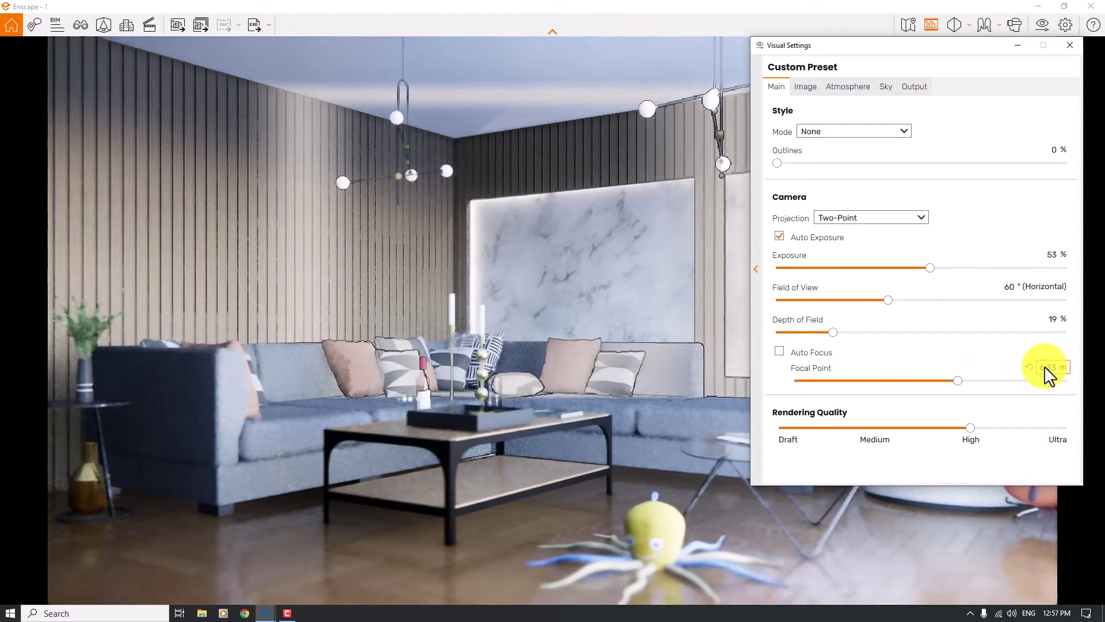
left_click(1055, 321)
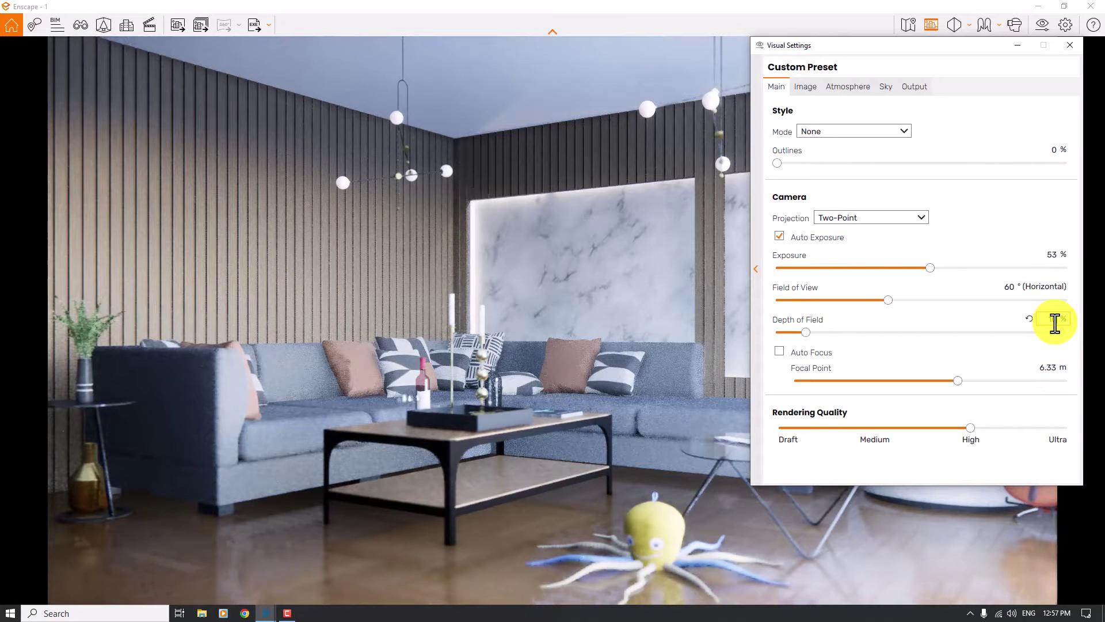
type("10")
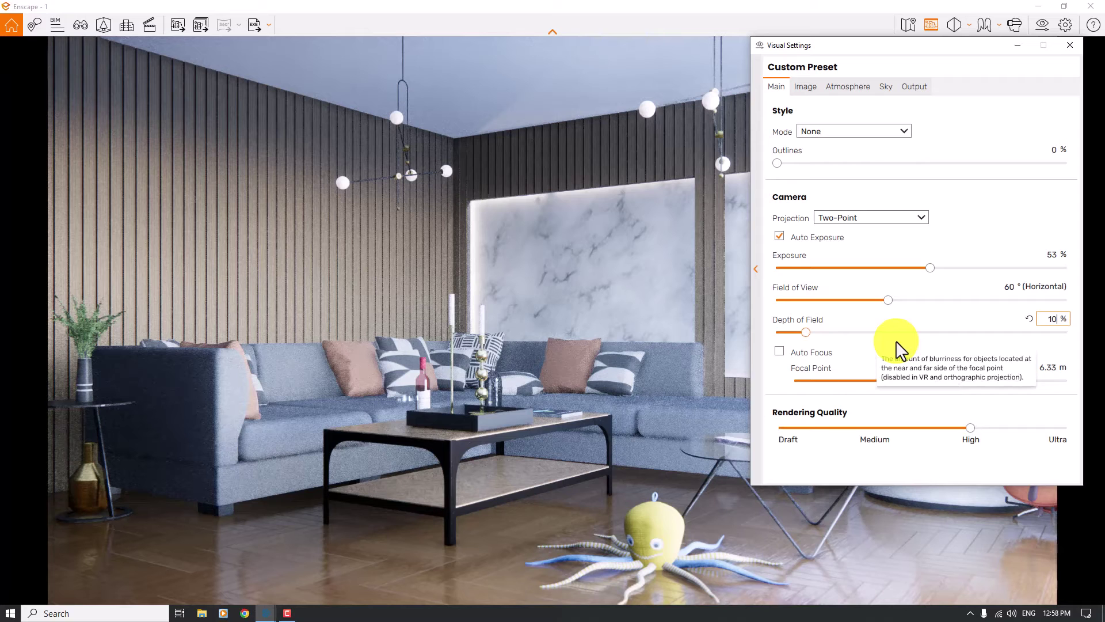
Set the image color temperature to 3,800 K and the saturation to 114%
left_click(804, 87)
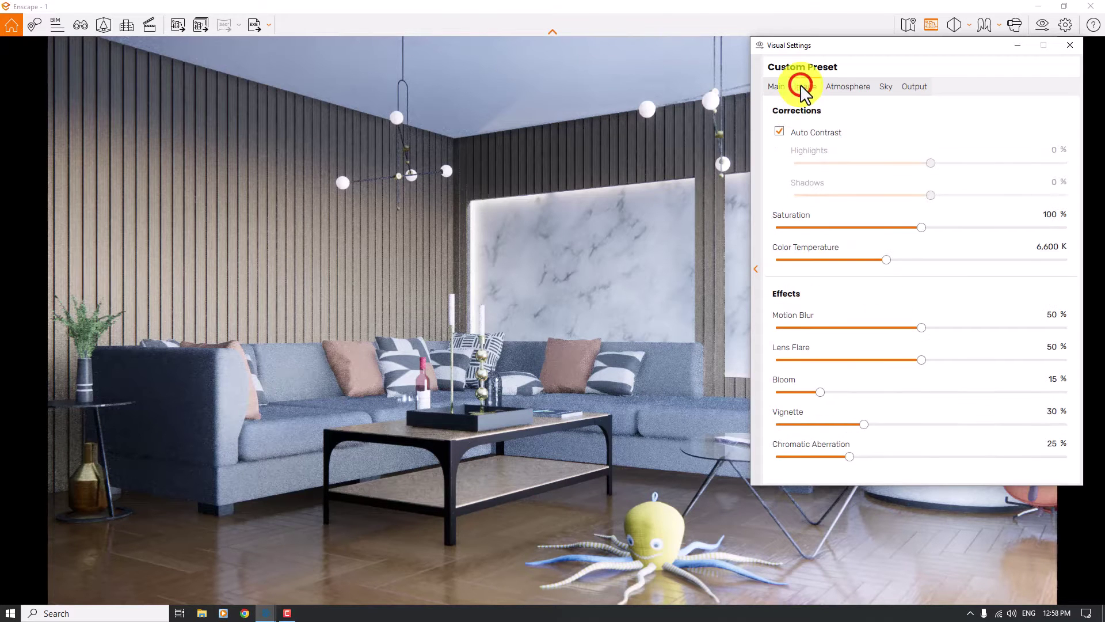
left_click_drag(886, 259, 821, 262)
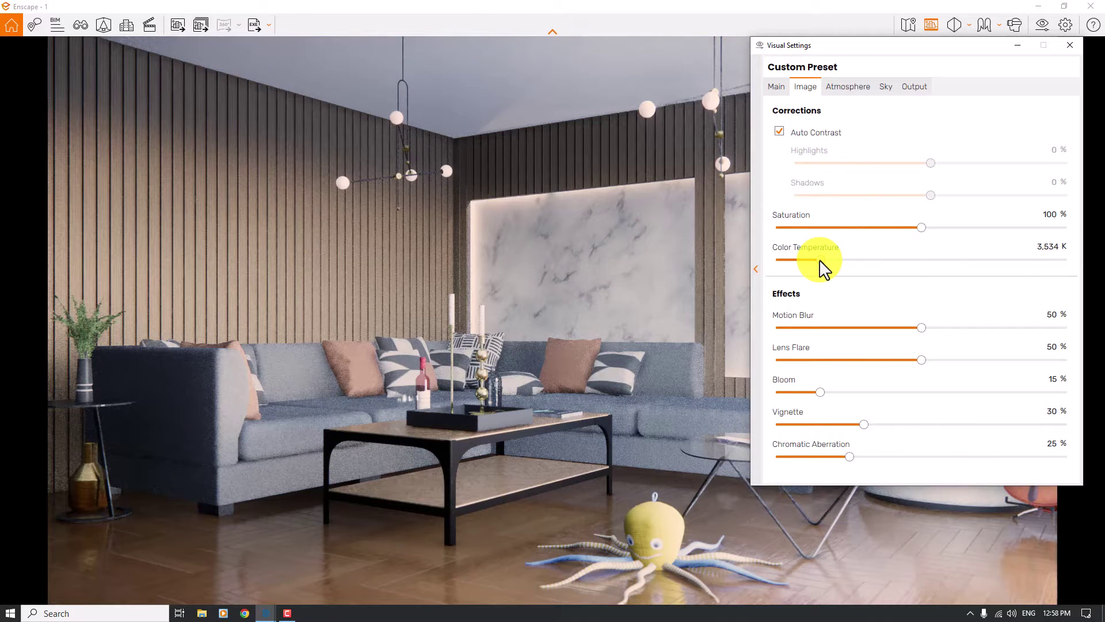
left_click(1050, 247)
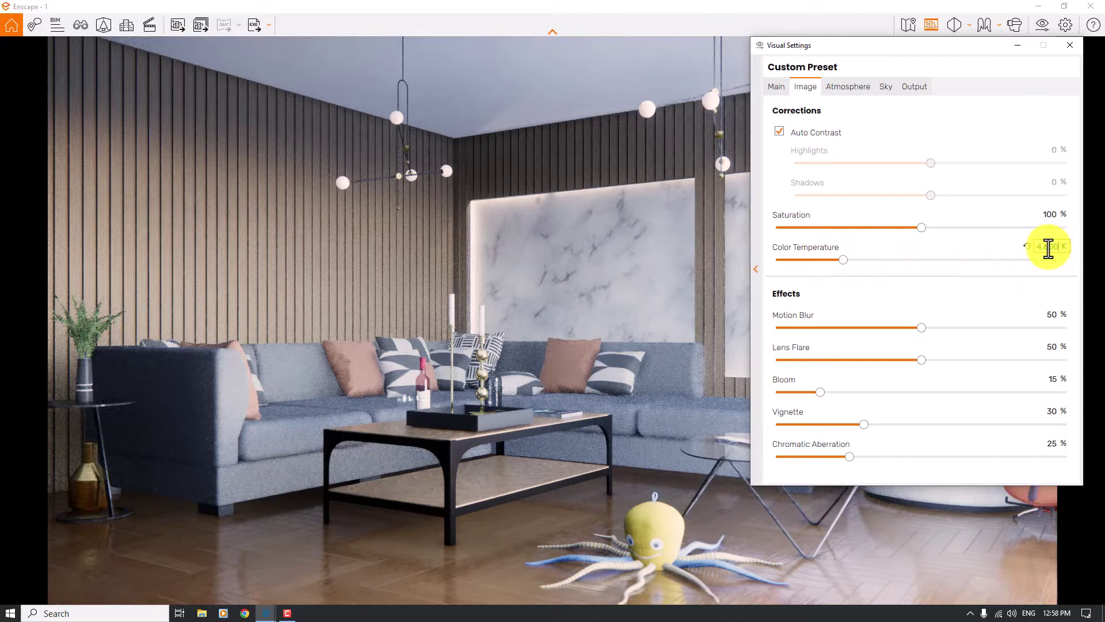
left_click(1042, 247)
type("3")
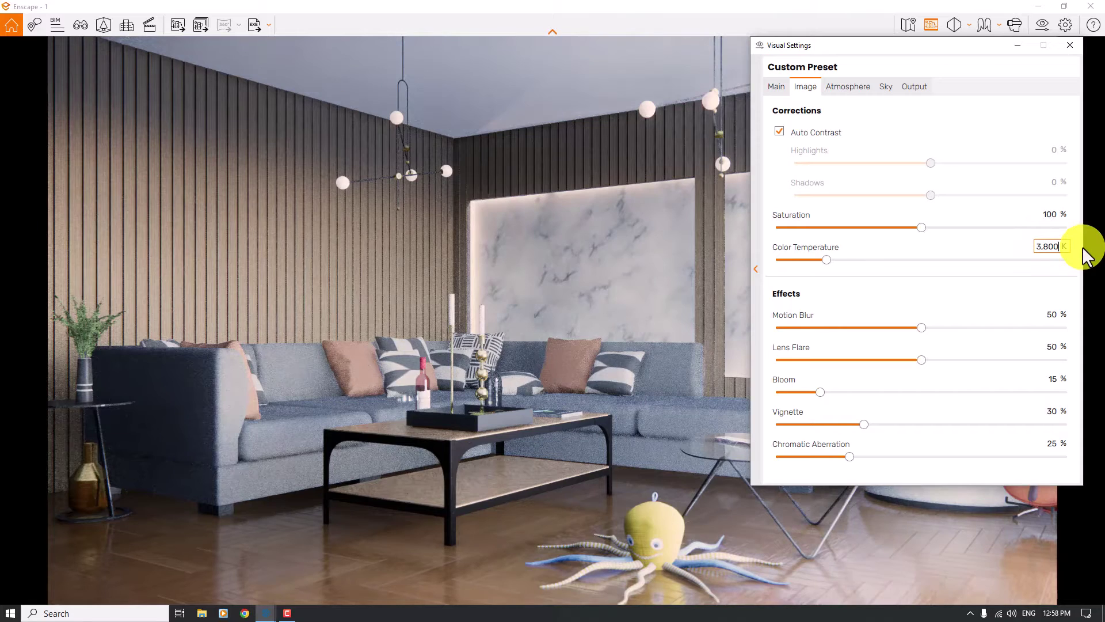
key("Return")
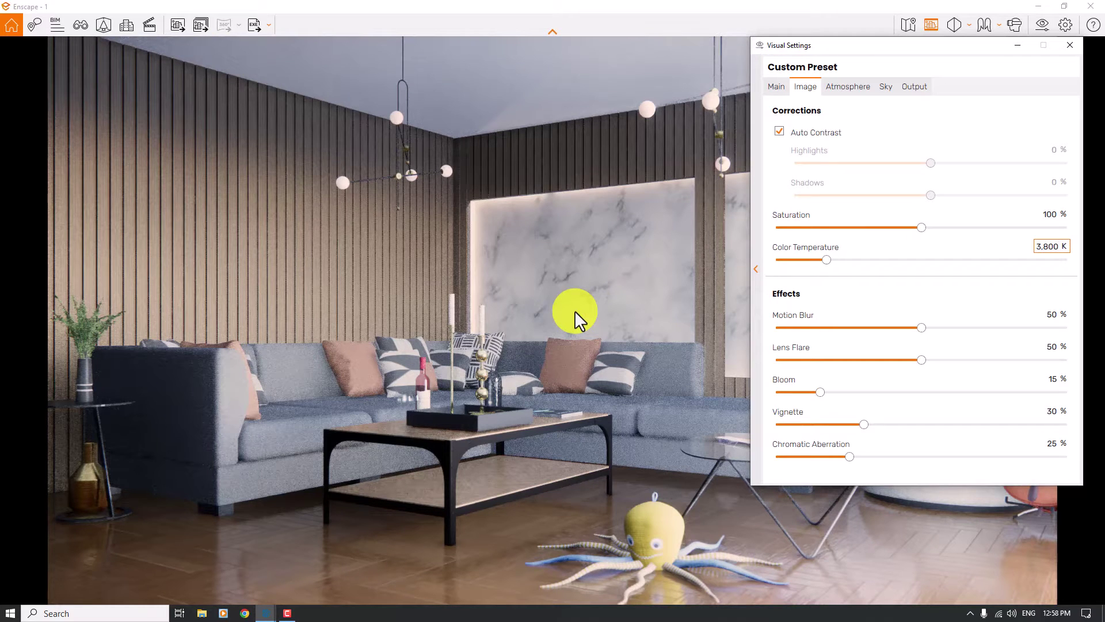
left_click_drag(921, 228, 942, 228)
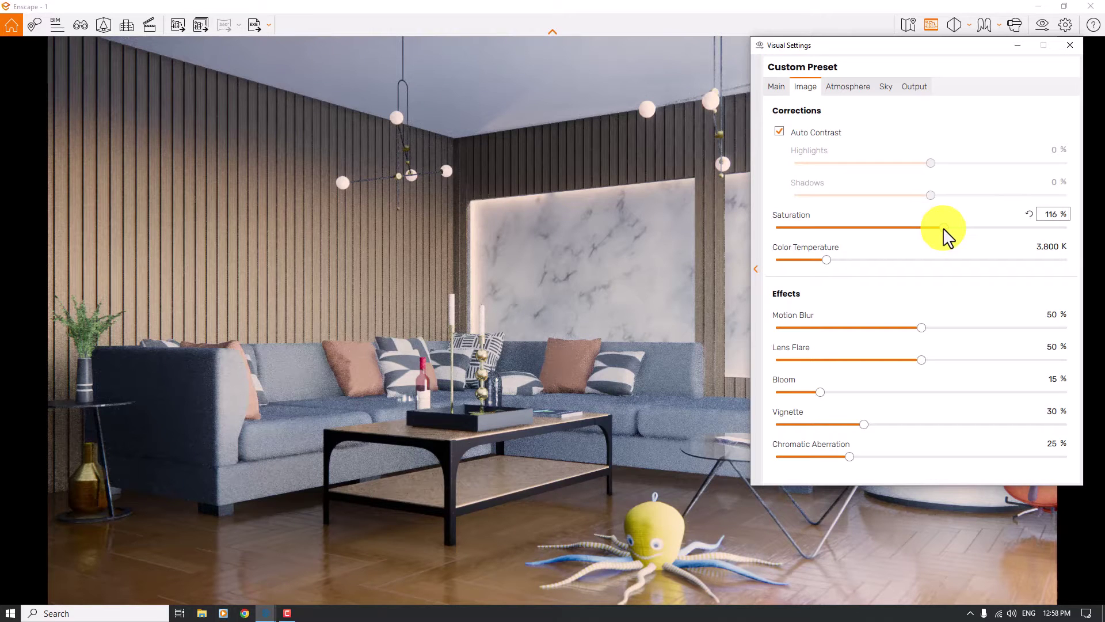
left_click(1047, 215)
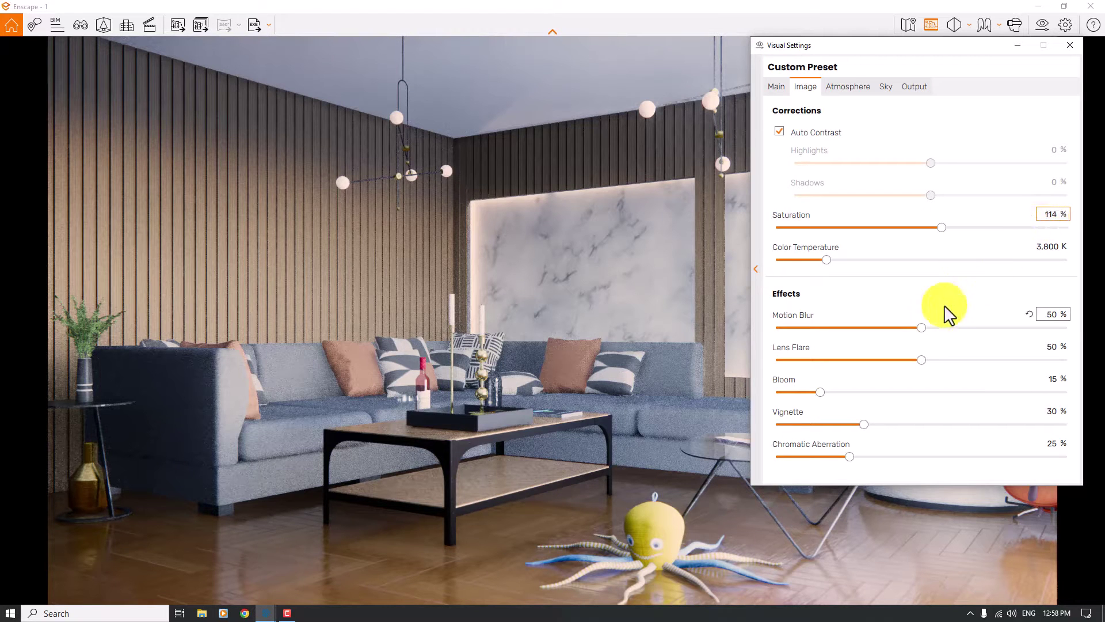
Reduce the motion blur, lens flare and bloom image effects to 0%
left_click_drag(921, 327, 458, 357)
left_click_drag(820, 392, 634, 404)
left_click_drag(920, 360, 489, 384)
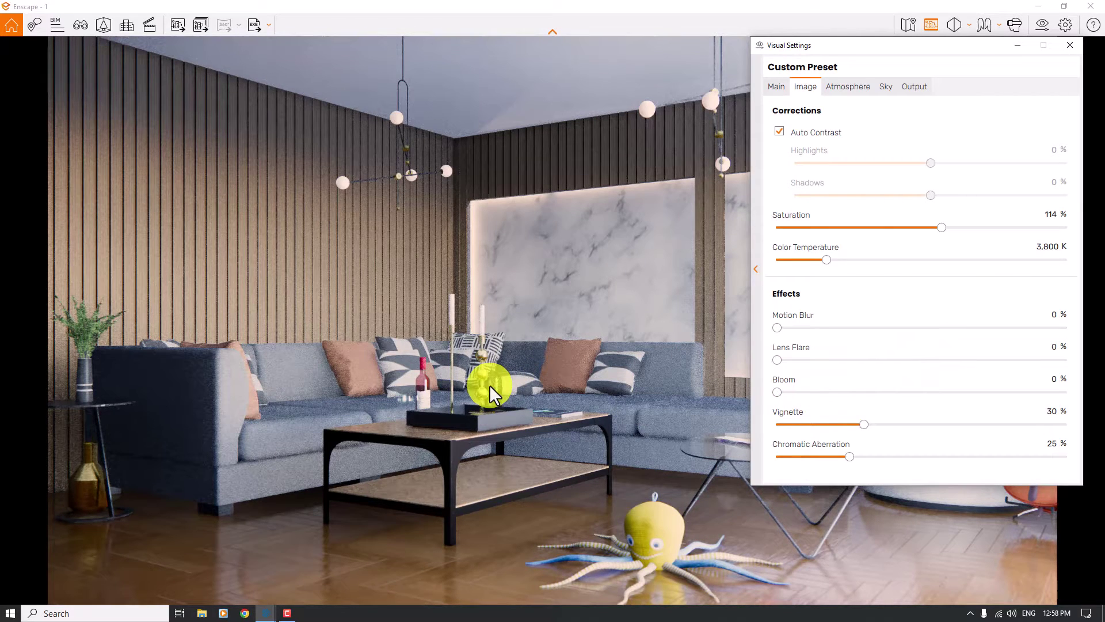
Set the vignette effect to 38% and the chromatic aberration to 0%
left_click(1049, 410)
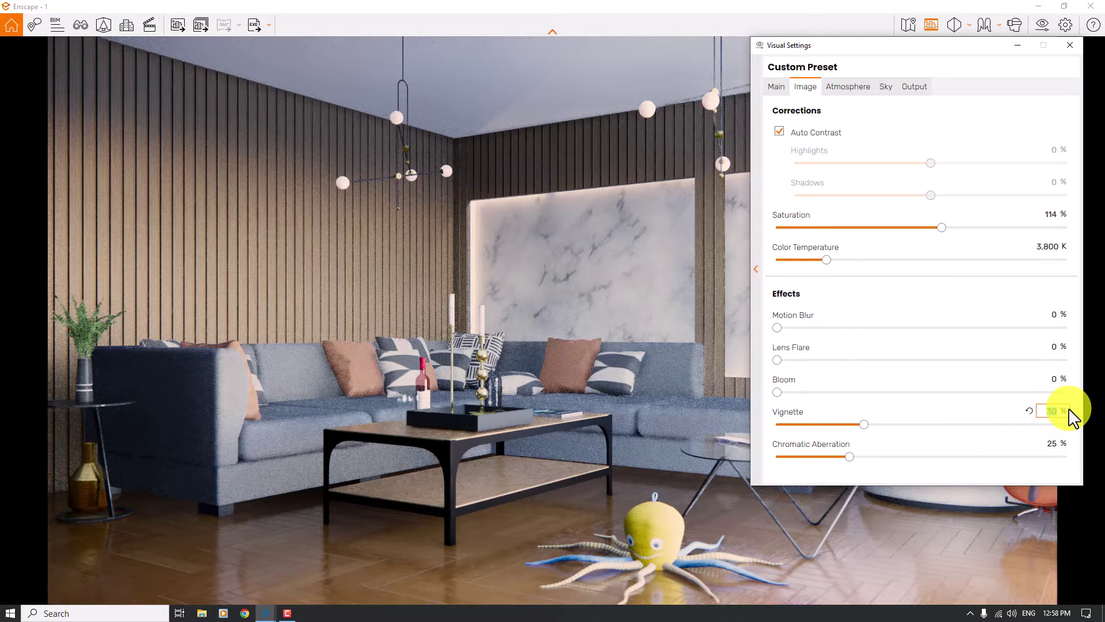
key("Return")
left_click(1049, 444)
type("0")
key("Return")
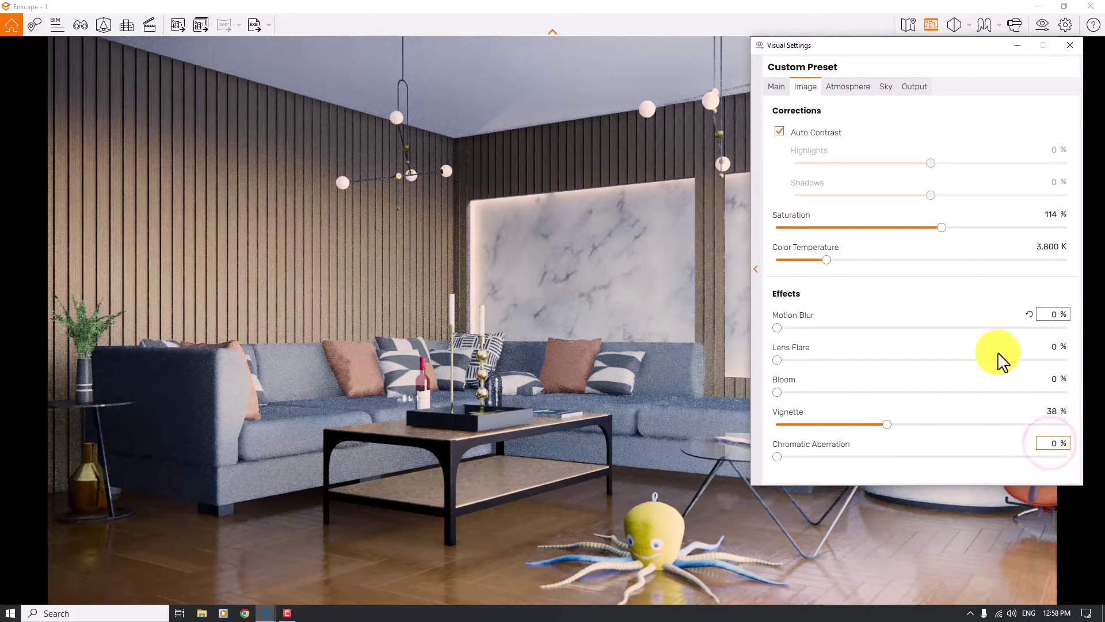
Review the atmosphere and output settings of the preset and close the visual settings
left_click(843, 83)
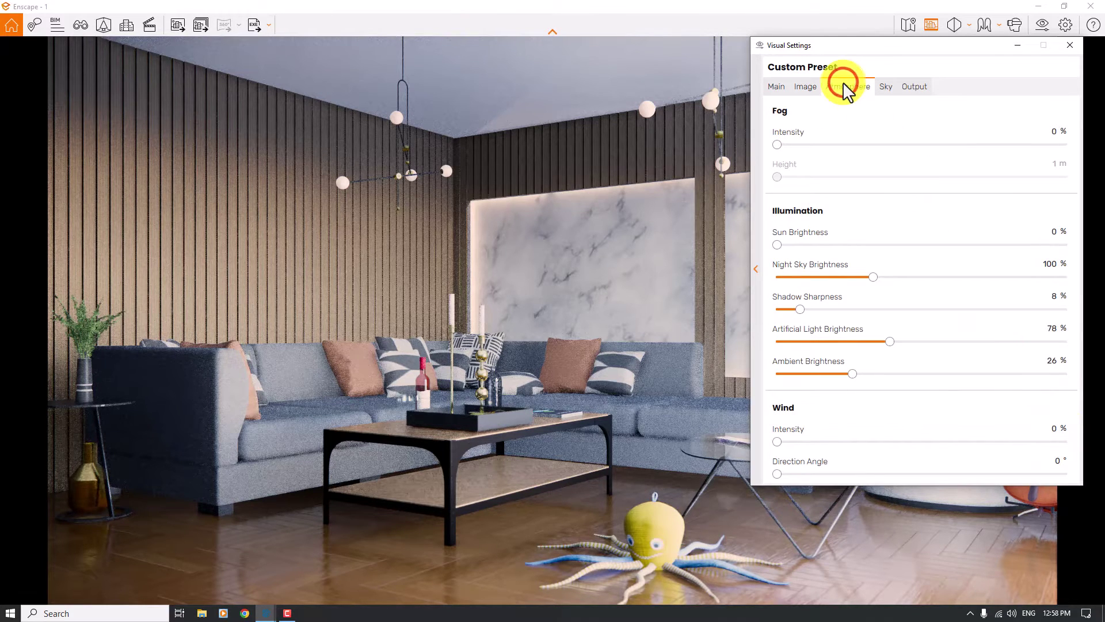
left_click(927, 89)
left_click(1070, 44)
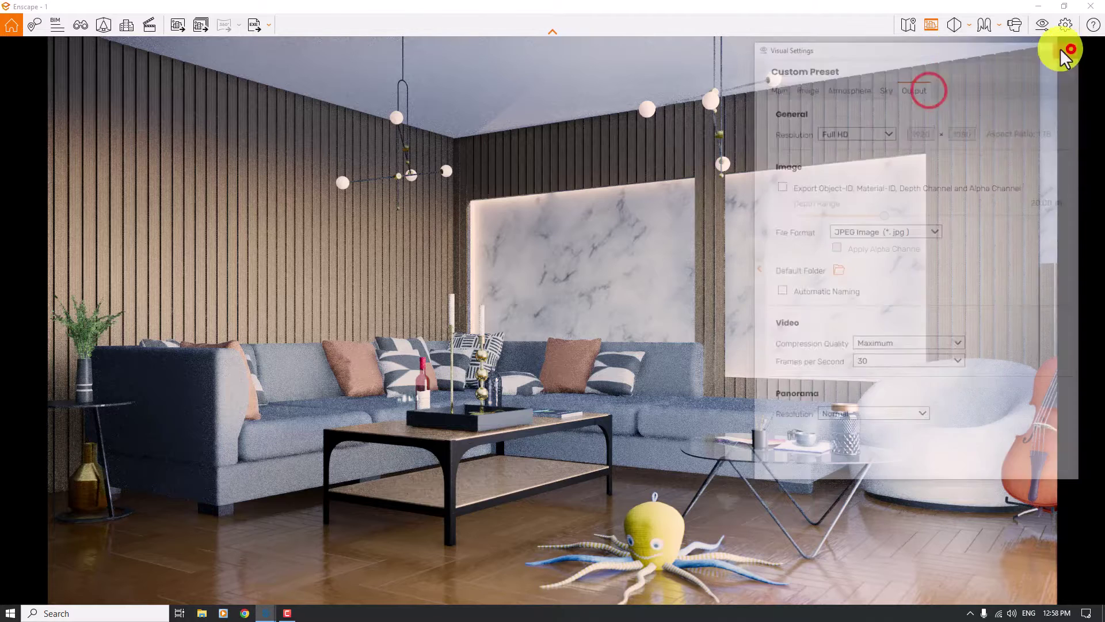
Change the octopus toy on the floor to the Toy 030: Plushy variant with the first material option and apply the change
left_click(109, 27)
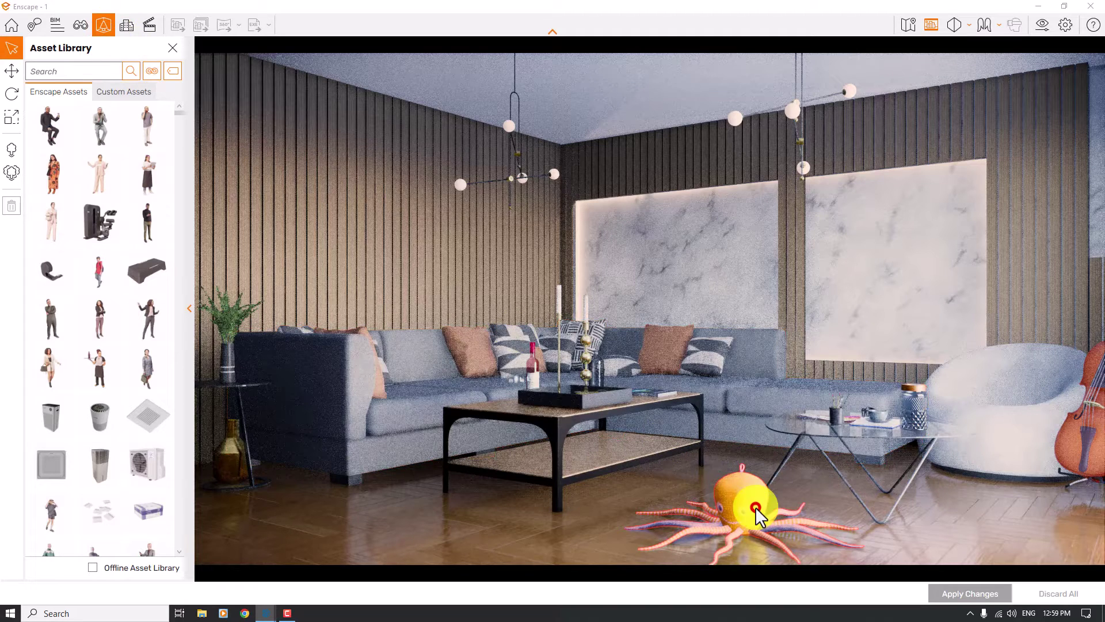
left_click(756, 506)
left_click(80, 109)
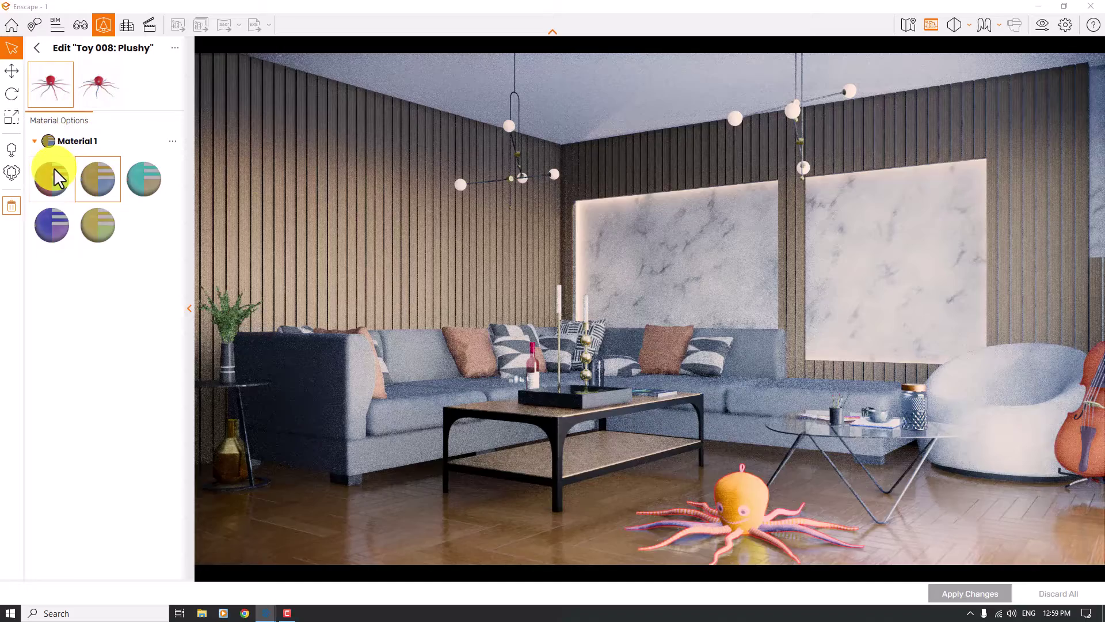
left_click(102, 83)
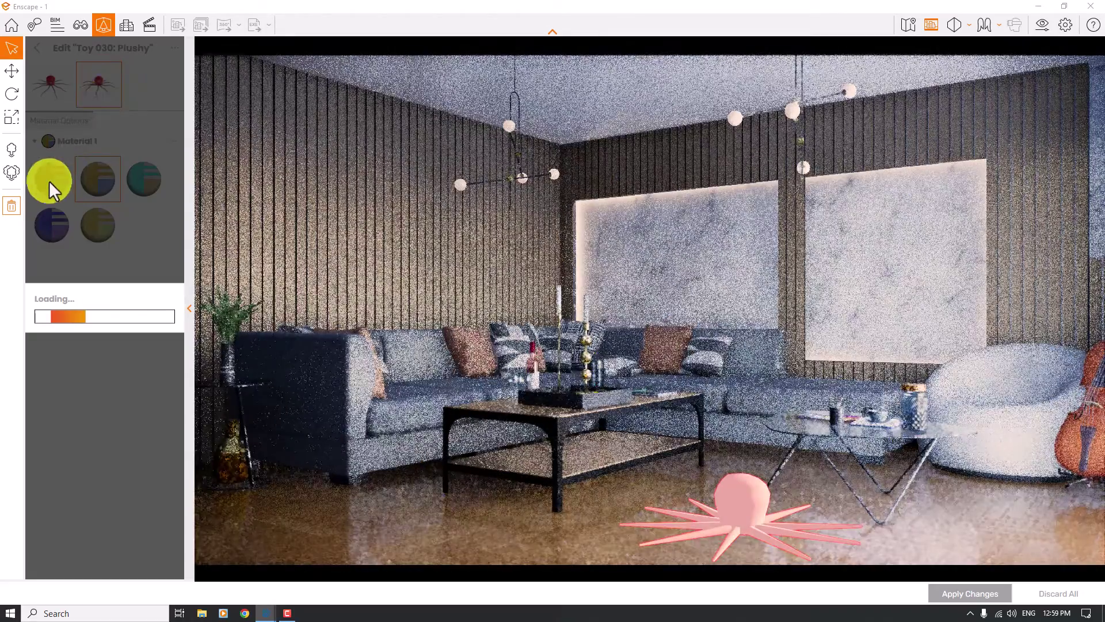
left_click(47, 183)
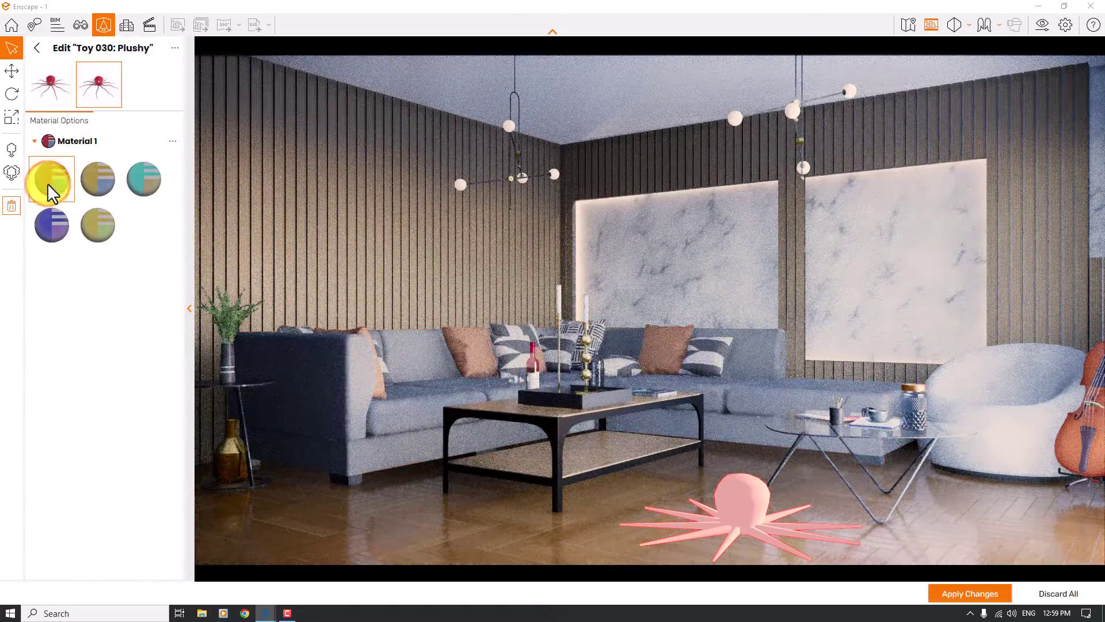
left_click(981, 594)
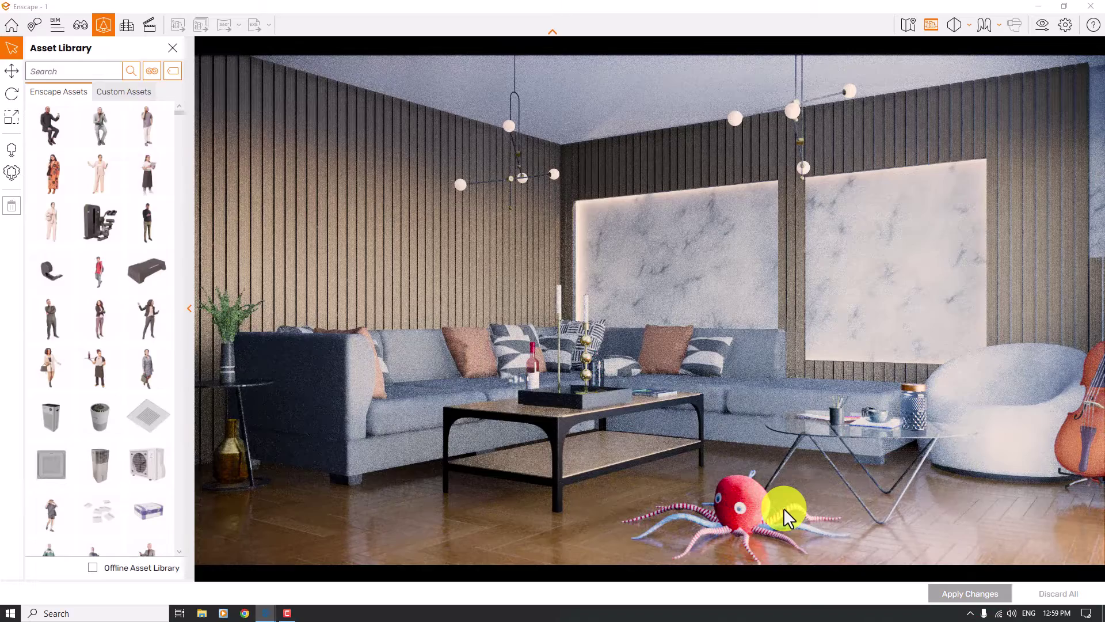
Move the octopus toy along the floor a little closer to the wooden coffee table and apply the change
left_click(733, 510)
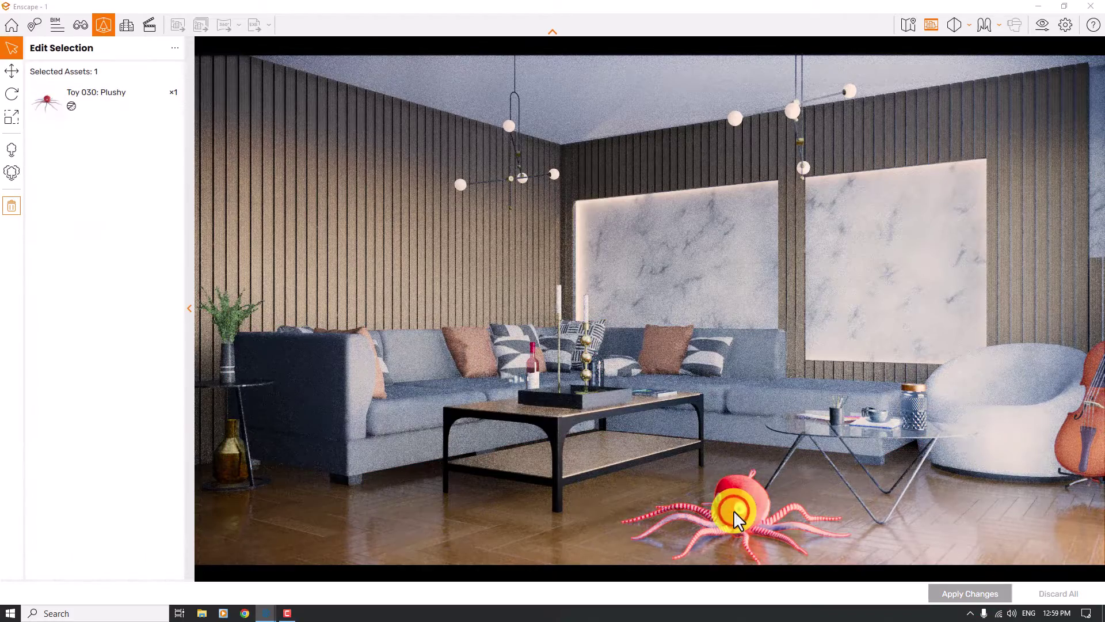
left_click(11, 71)
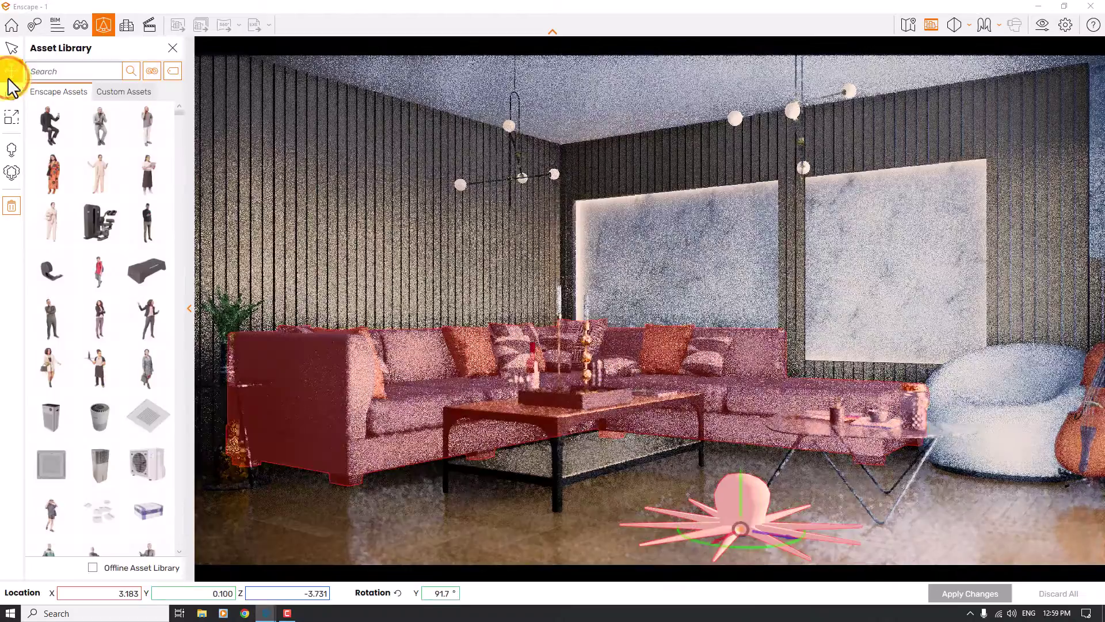
left_click(741, 525)
left_click_drag(740, 525, 706, 521)
left_click(938, 592)
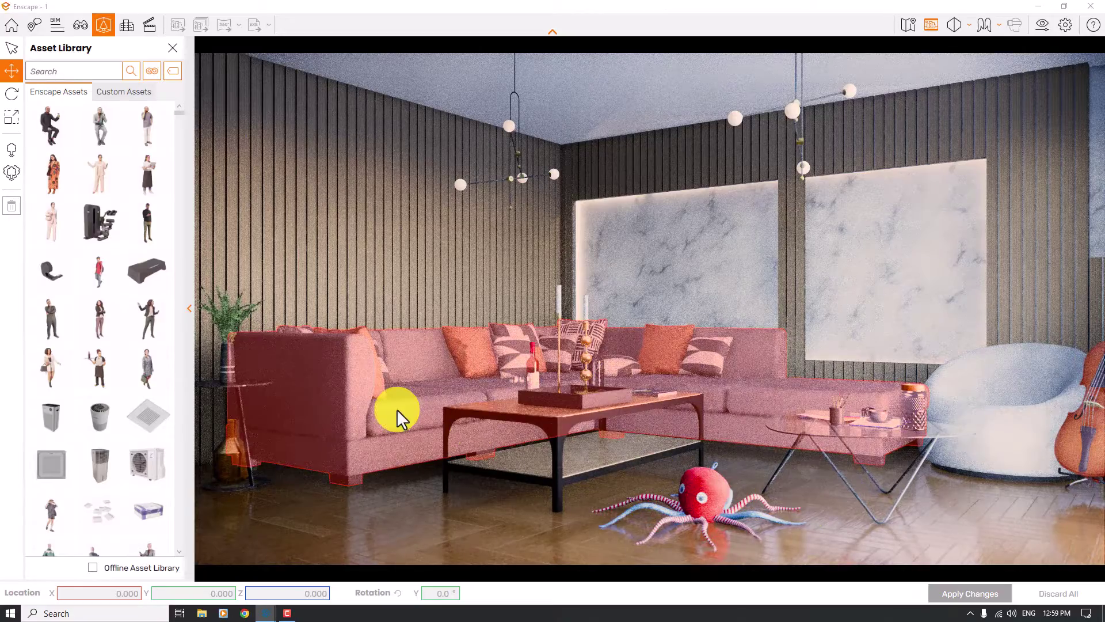
Change Material 1 of the Armchair 040 asset beside the cello to the brown option and apply the change
left_click(1018, 396)
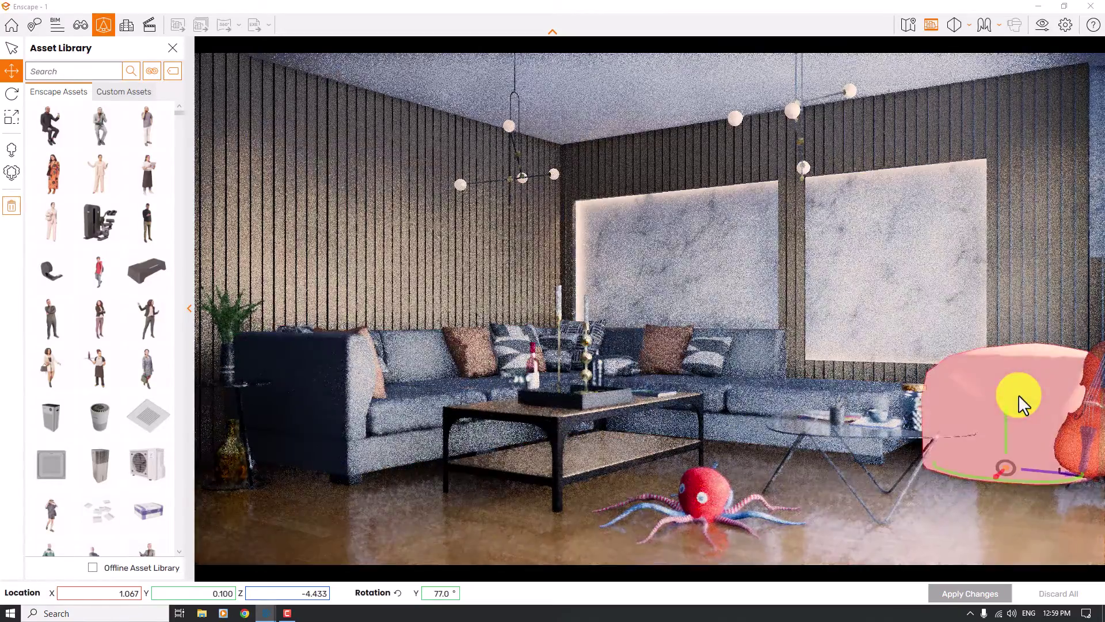
left_click(12, 47)
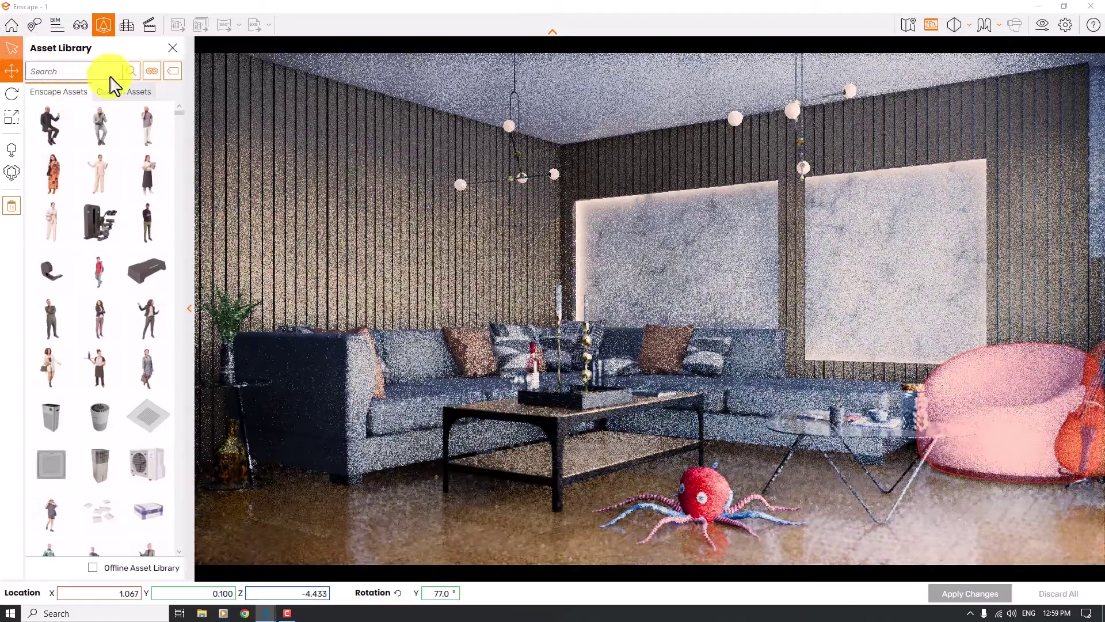
left_click(172, 49)
left_click(88, 101)
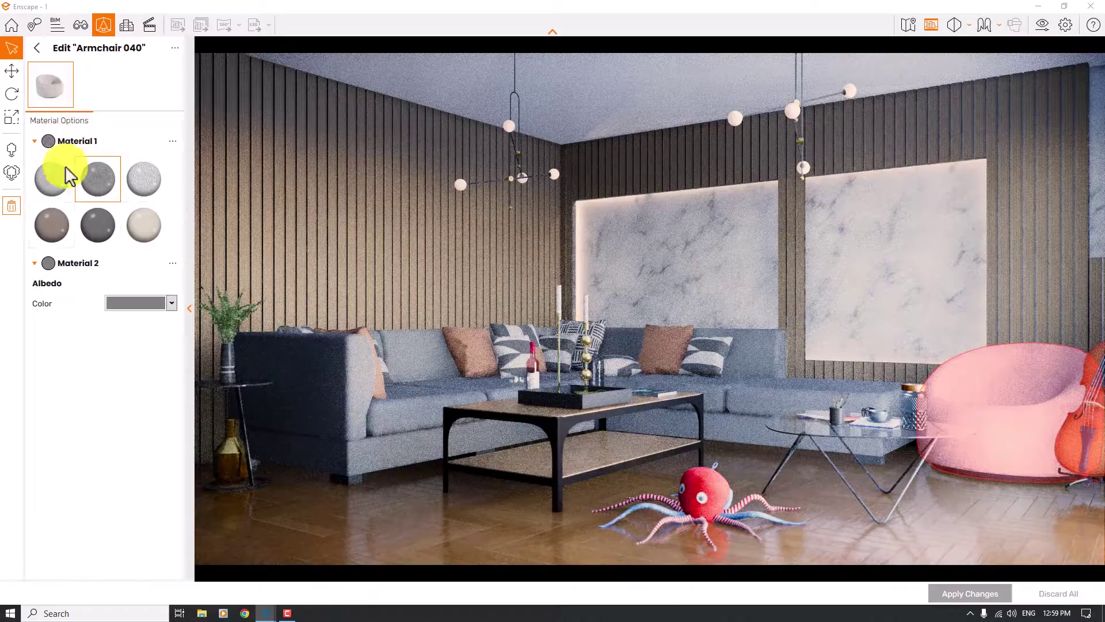
left_click(47, 221)
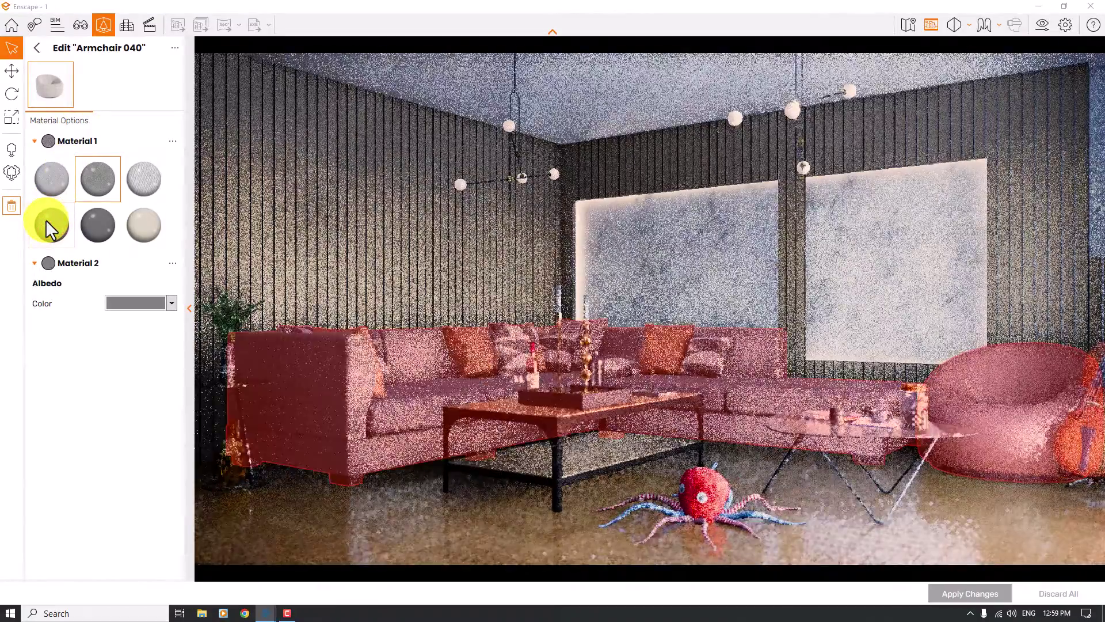
left_click(967, 593)
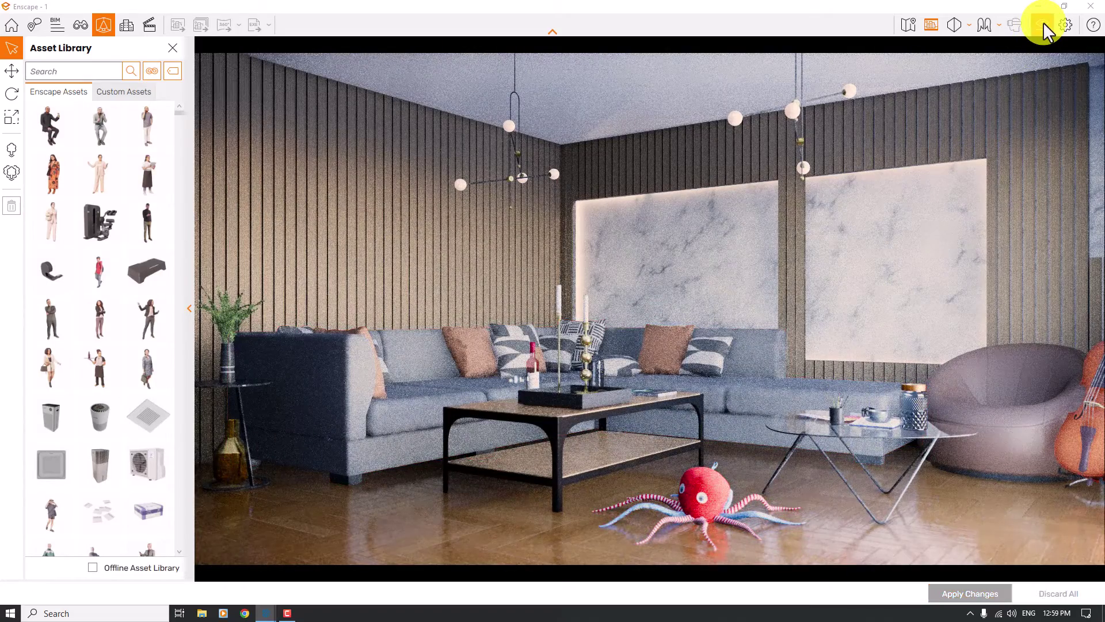
Set the sky's horizon source to White Cubes in the visual settings and reposition the settings window to uncover the armchair area
left_click(1043, 23)
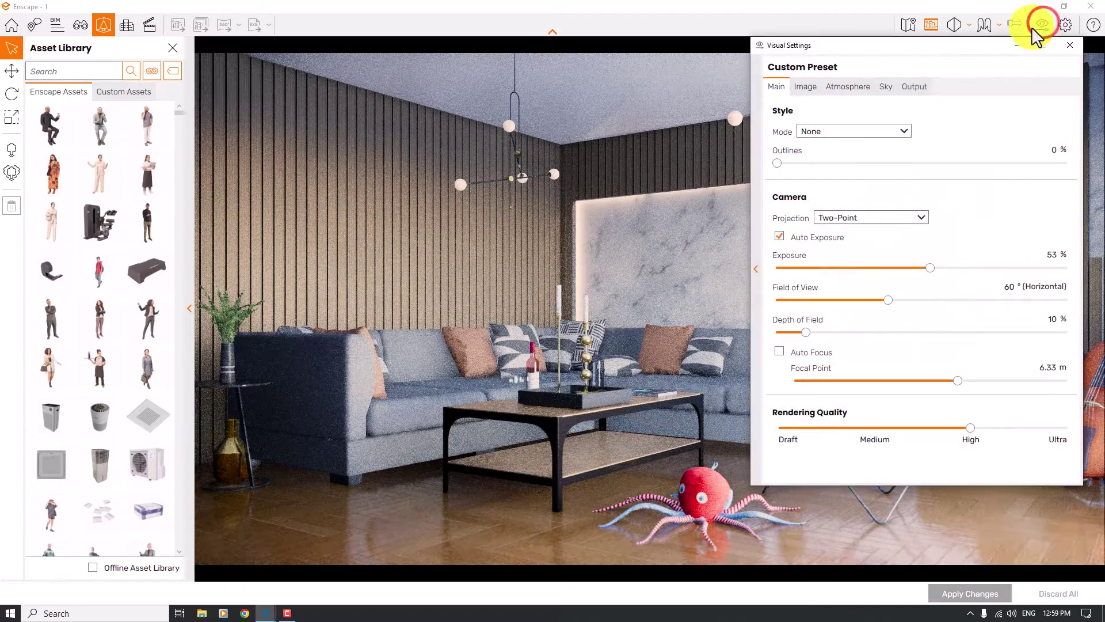
left_click(880, 88)
left_click(848, 156)
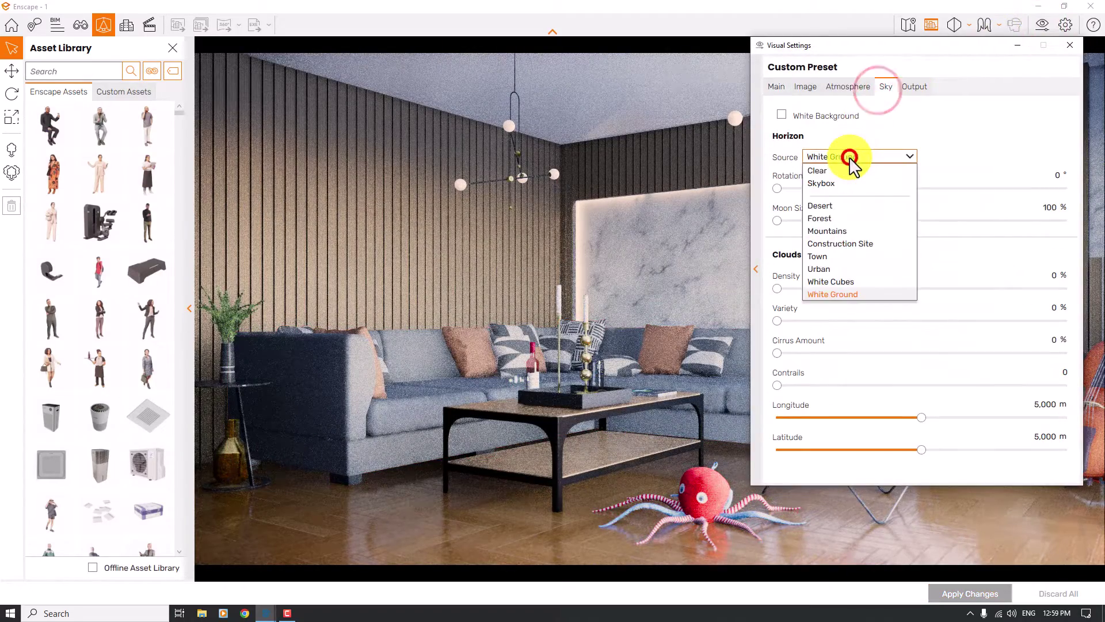
left_click(843, 283)
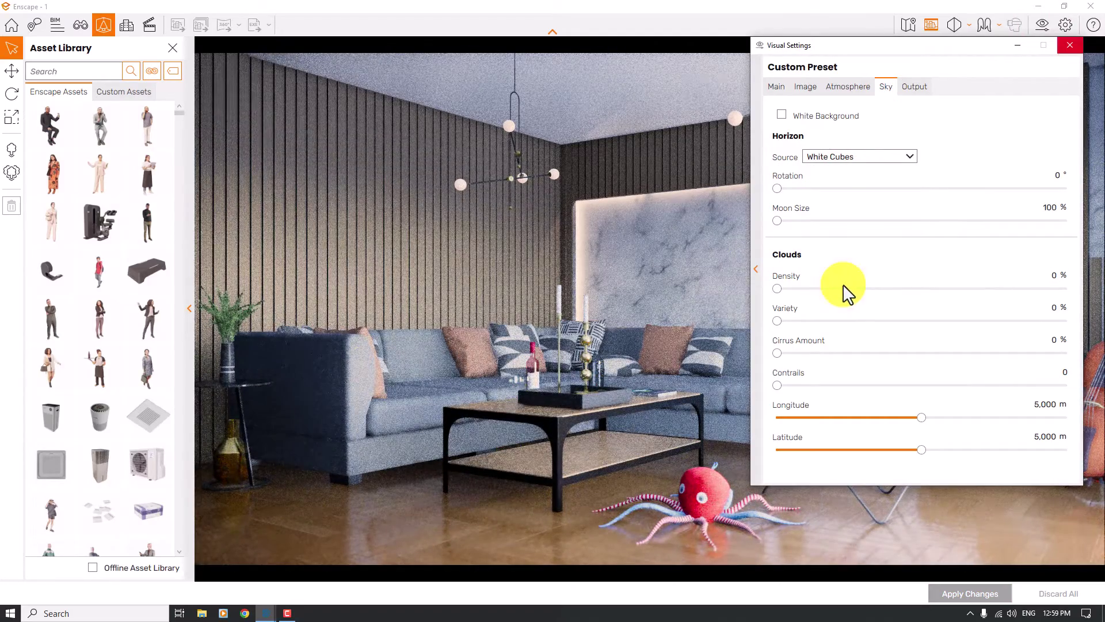
left_click_drag(957, 48, 448, 70)
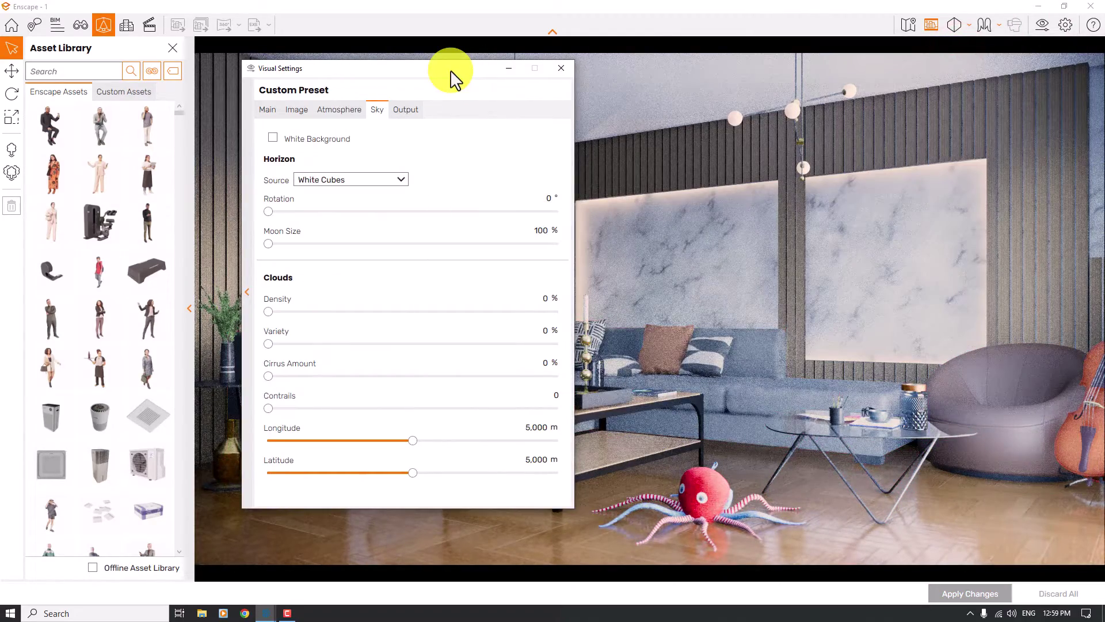
Set the sun brightness to 4% in the atmosphere settings and close the visual settings and the asset library
left_click(295, 109)
left_click(327, 109)
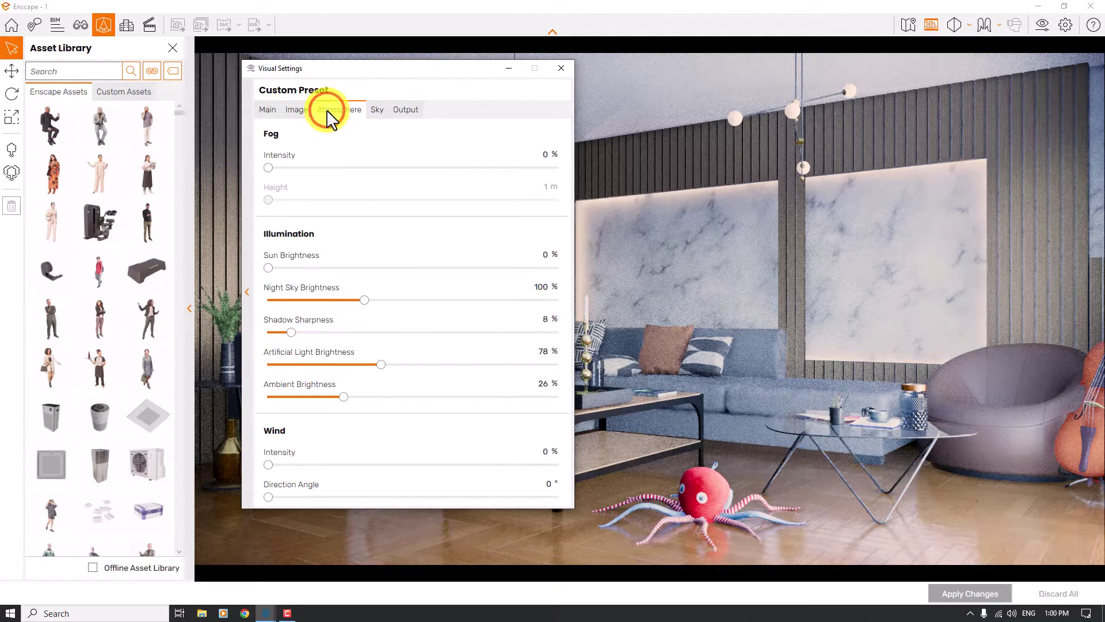
left_click(545, 255)
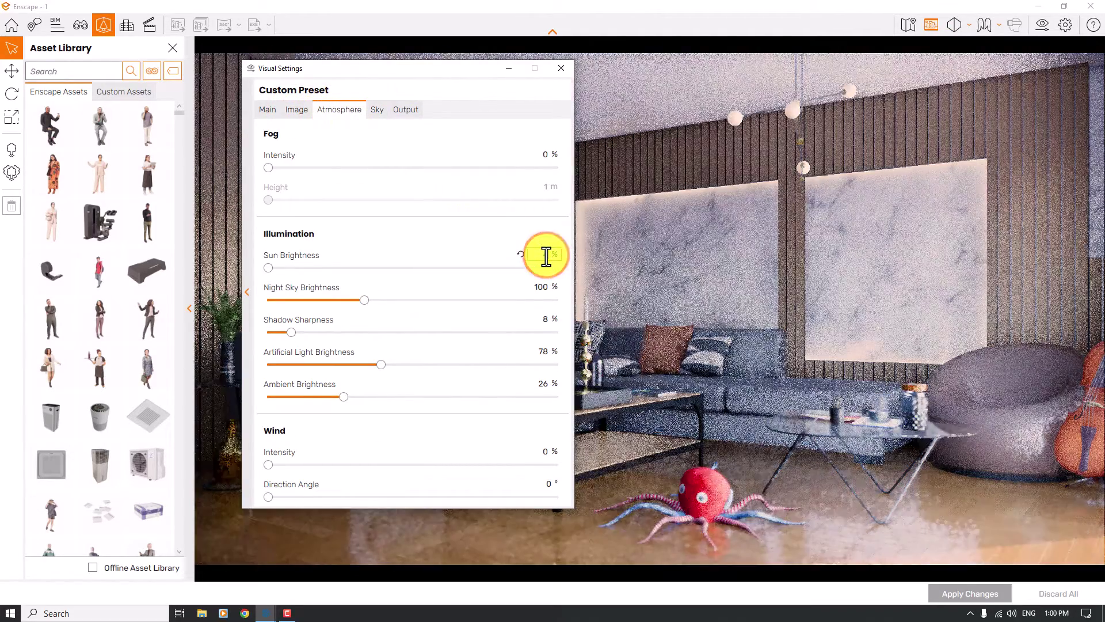
type("4")
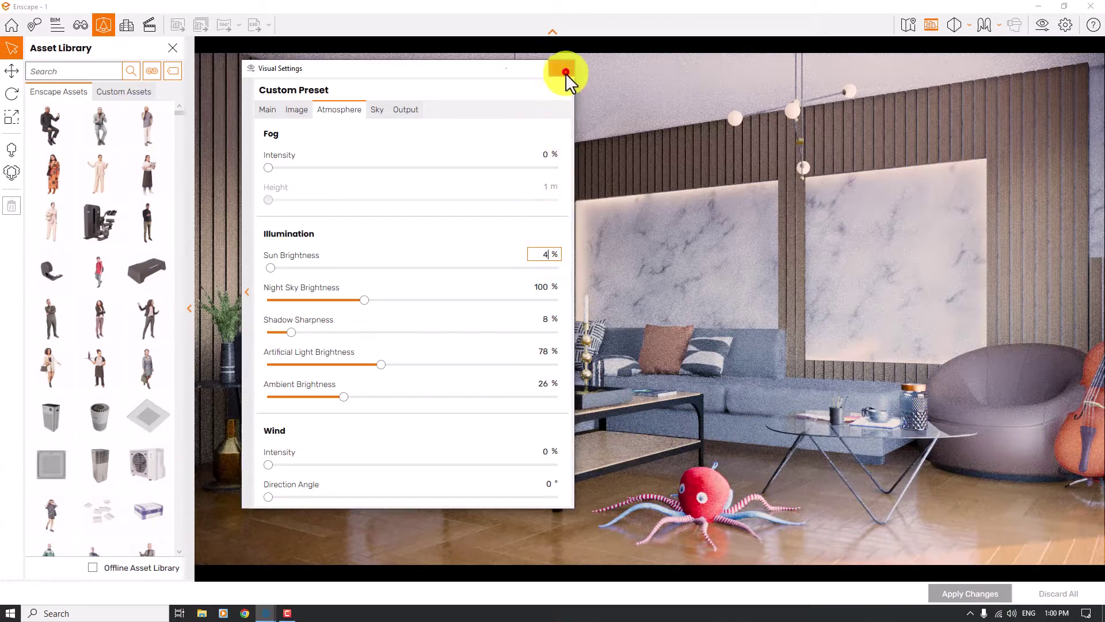
left_click(565, 70)
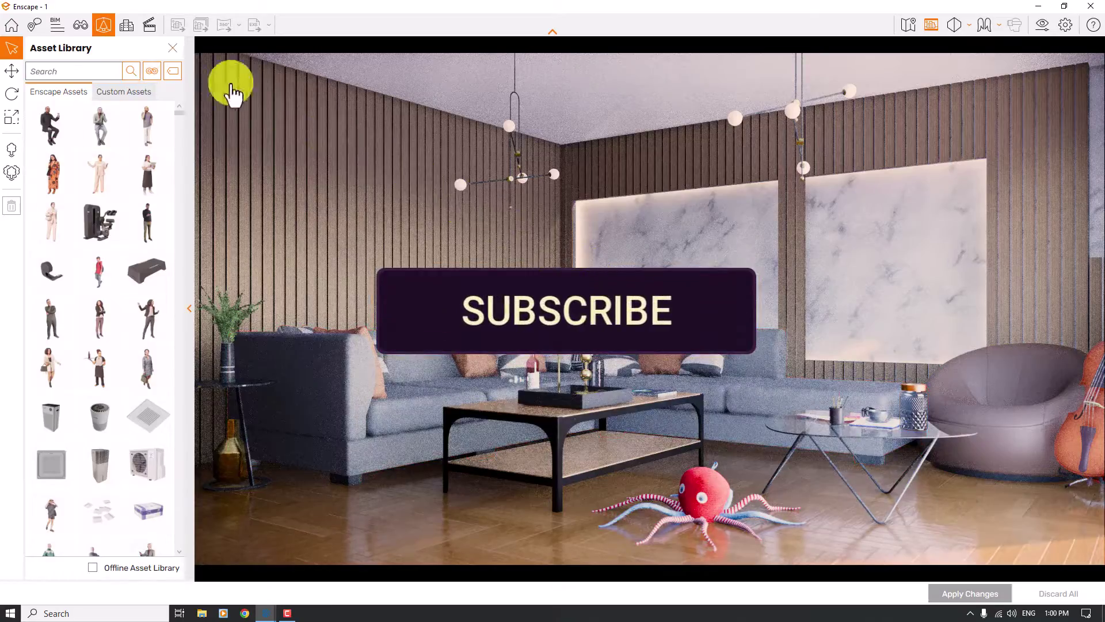
left_click(173, 48)
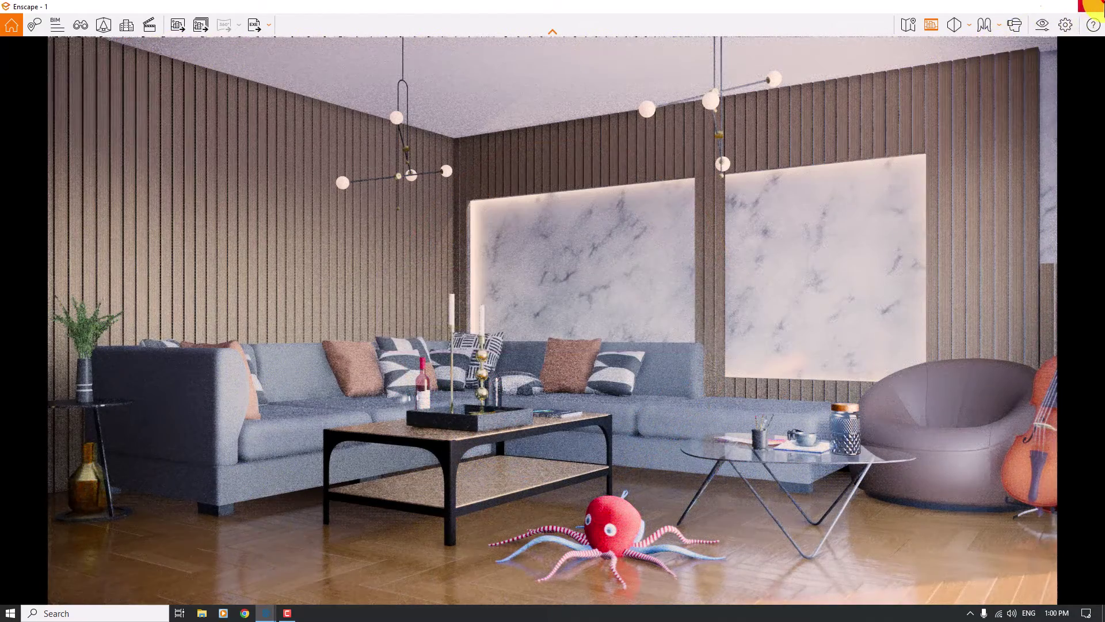
Close the render window, enable the NVIDIA Denoiser in Enscape's general settings from SketchUp, and restart Enscape
left_click(1090, 7)
left_click(512, 9)
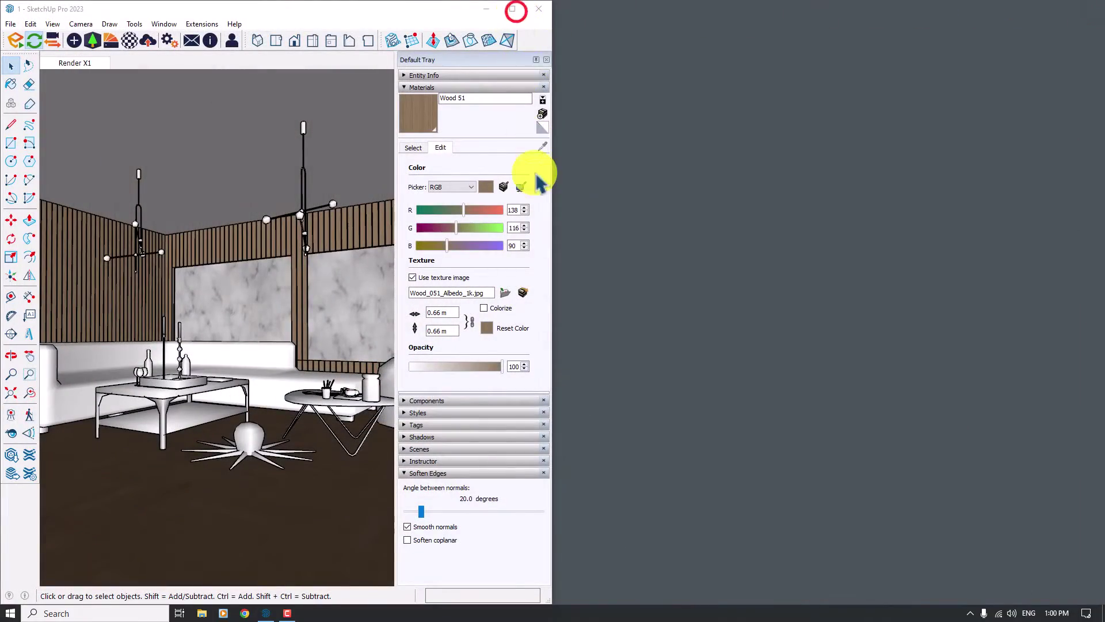
left_click(161, 41)
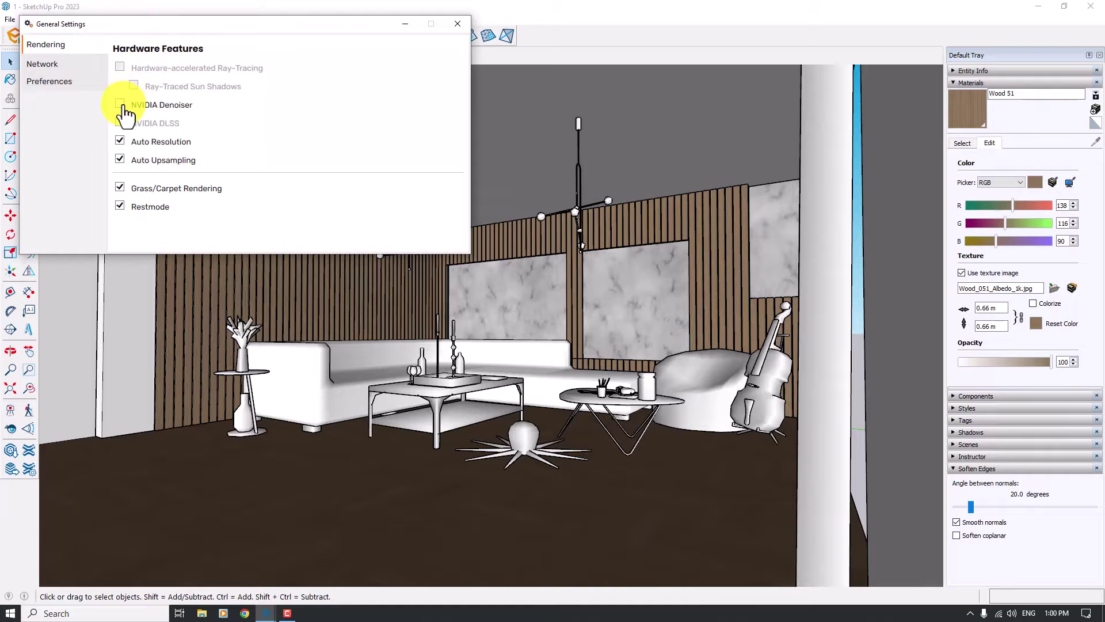
left_click(122, 105)
left_click(456, 25)
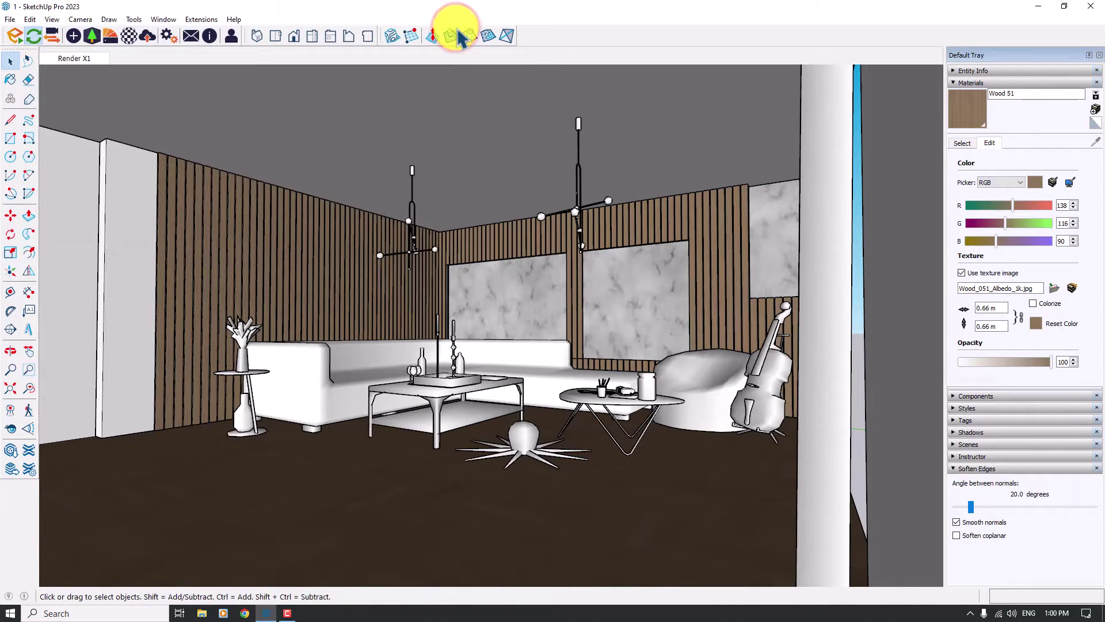
left_click(14, 36)
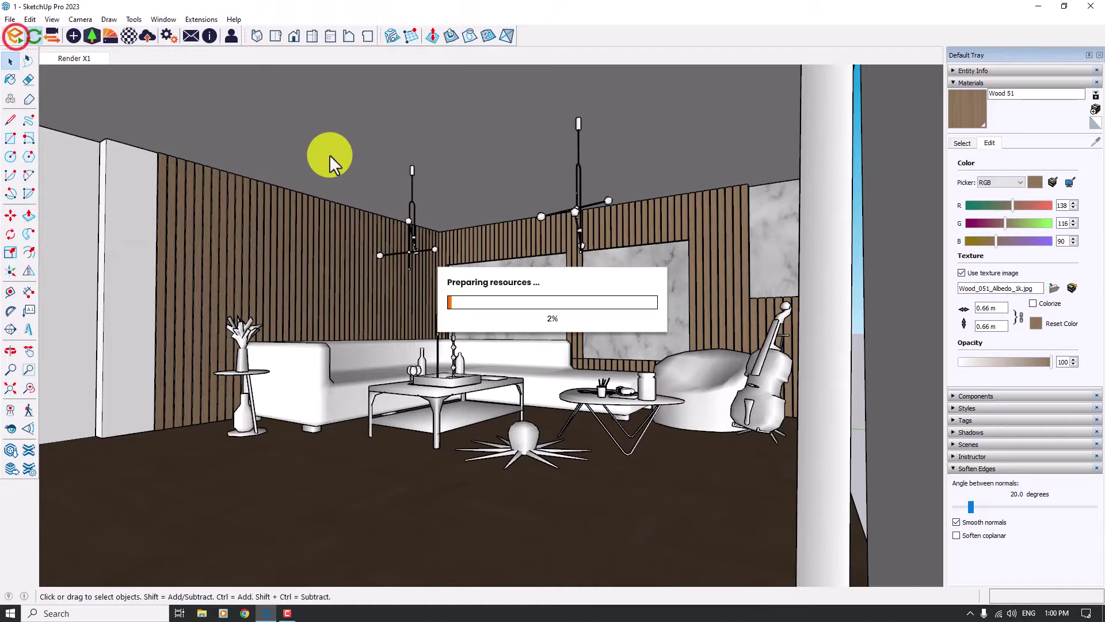
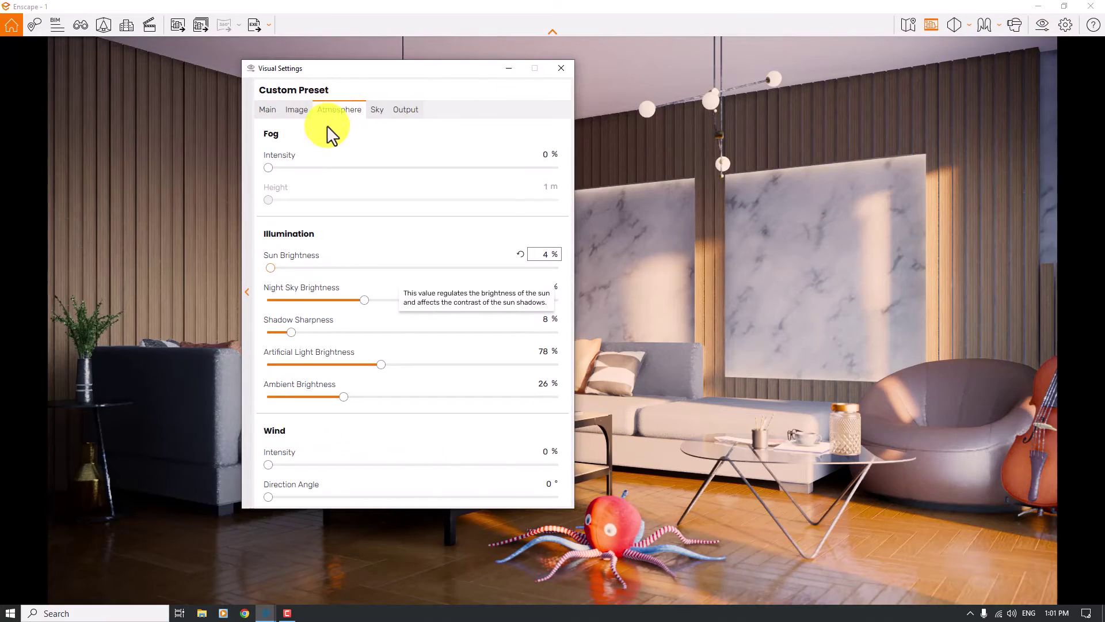
Try a stronger sun brightness of 16% and restore it to 4%
left_click(278, 267)
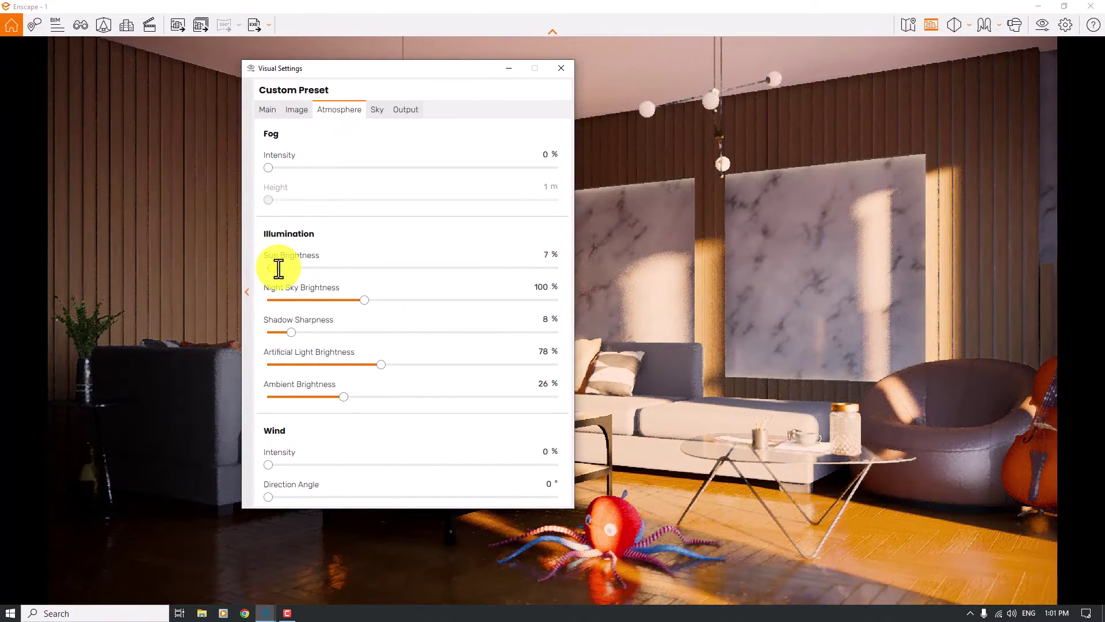
left_click_drag(406, 69, 918, 50)
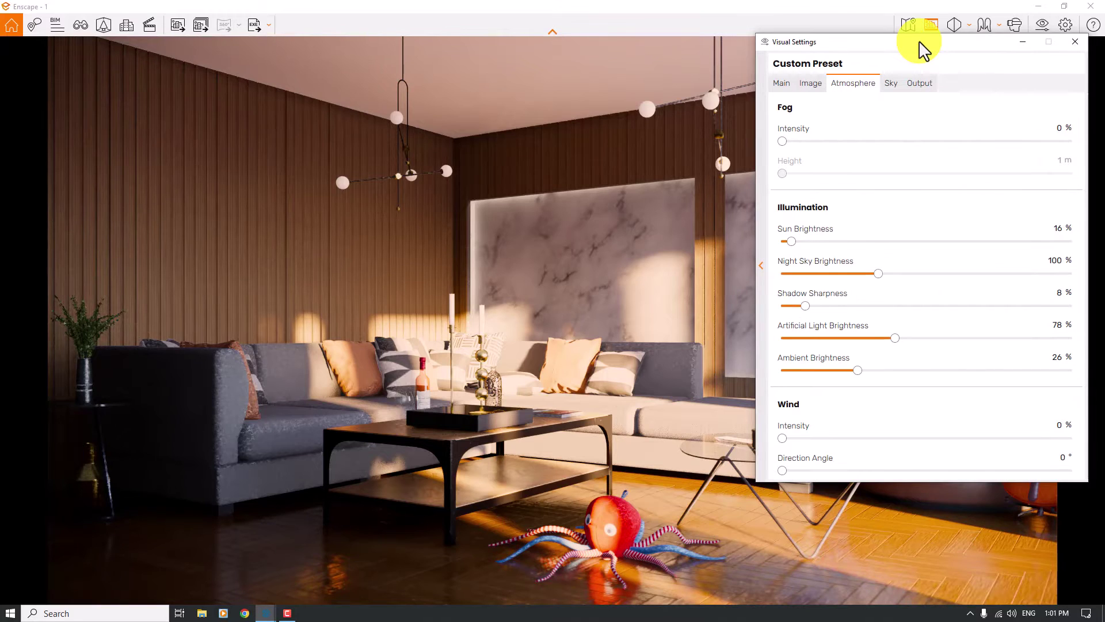
left_click(1060, 228)
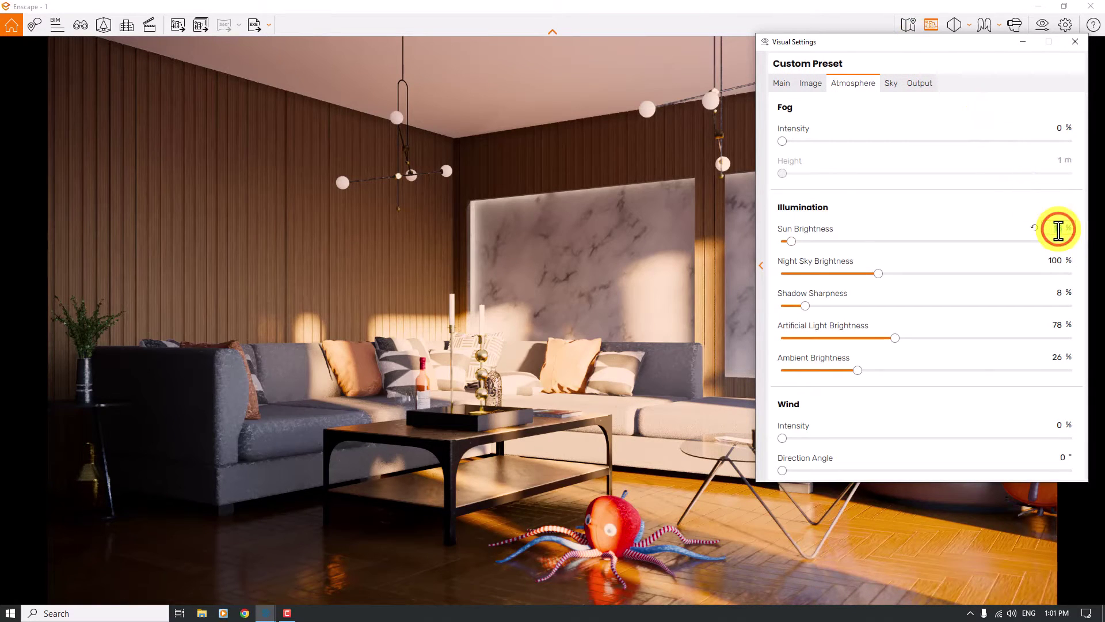
key("BackSpace")
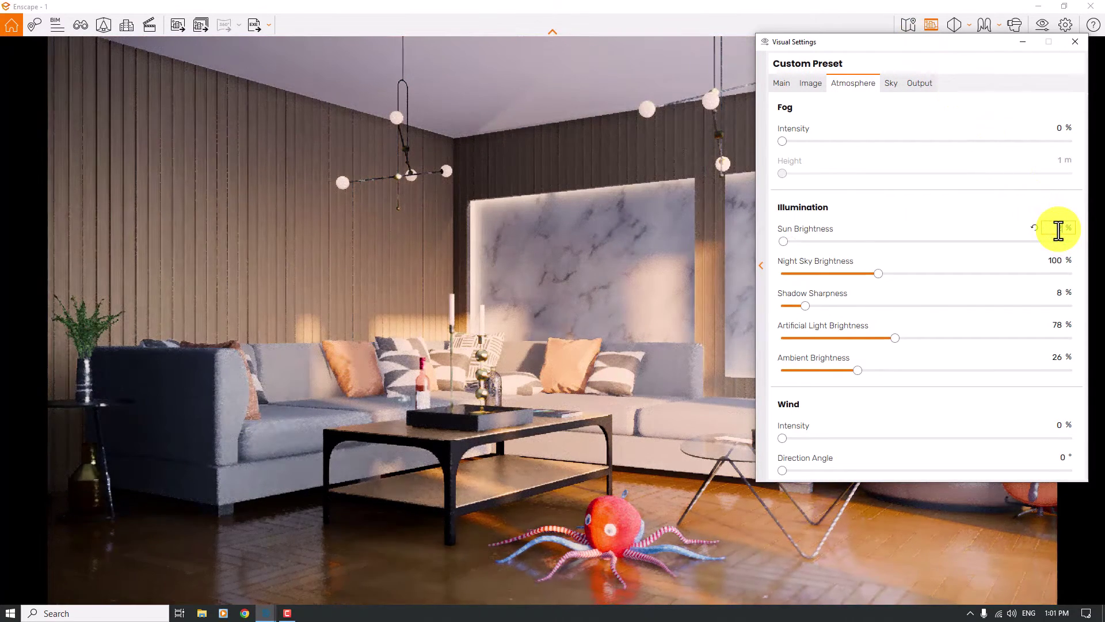
type("4")
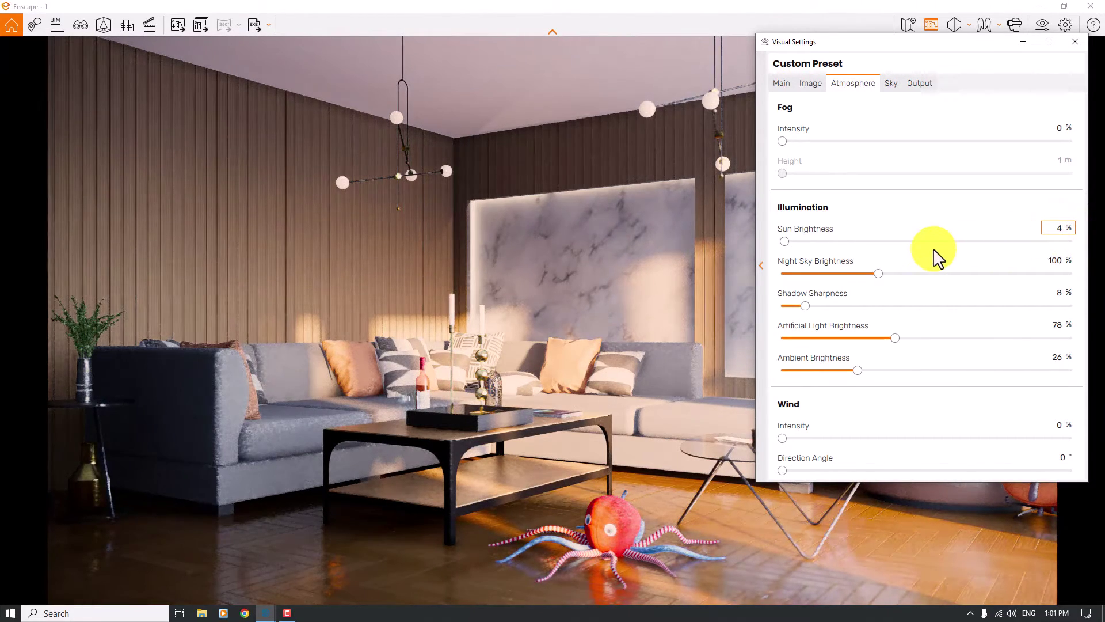
Try a shadow sharpness of 66%, settle on 0%, and close the visual settings
left_click(806, 306)
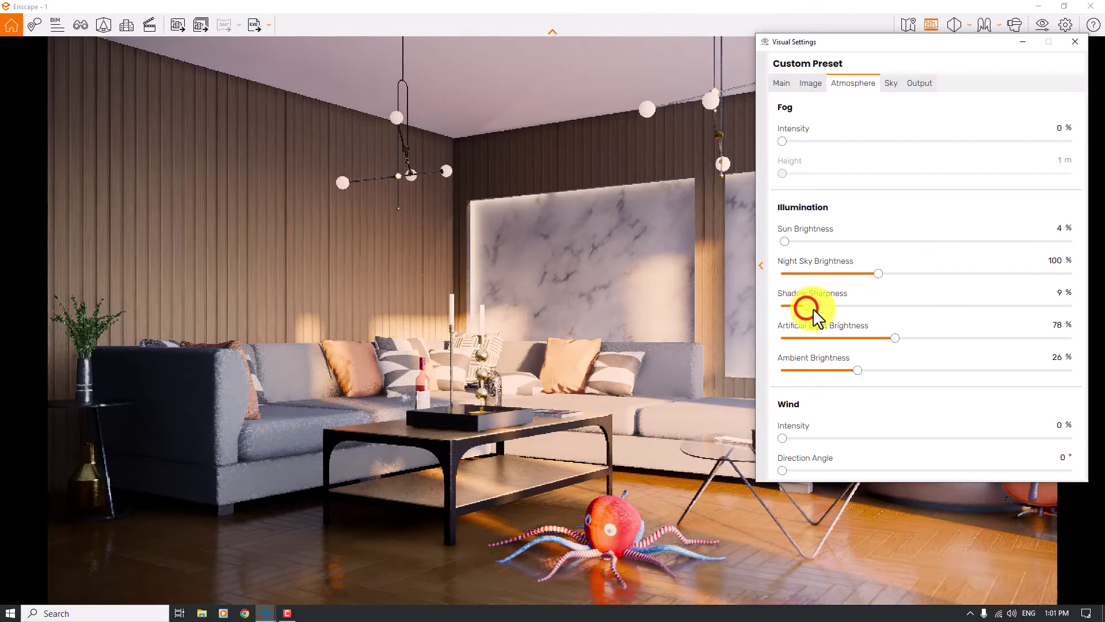
left_click(911, 312)
left_click(1050, 290)
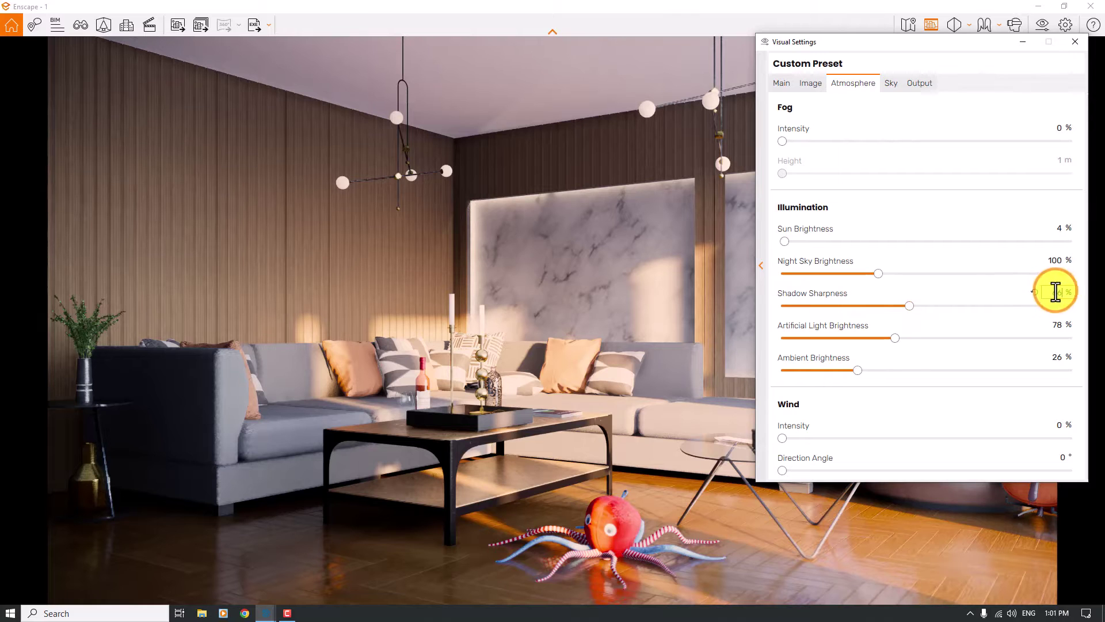
type("66")
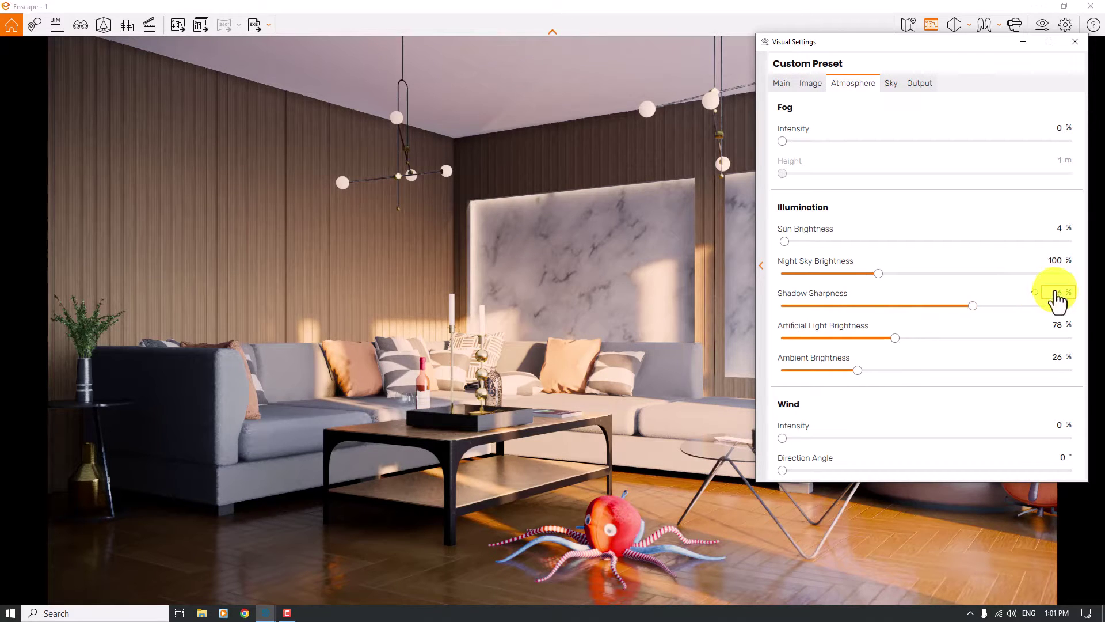
left_click_drag(1053, 290, 1057, 290)
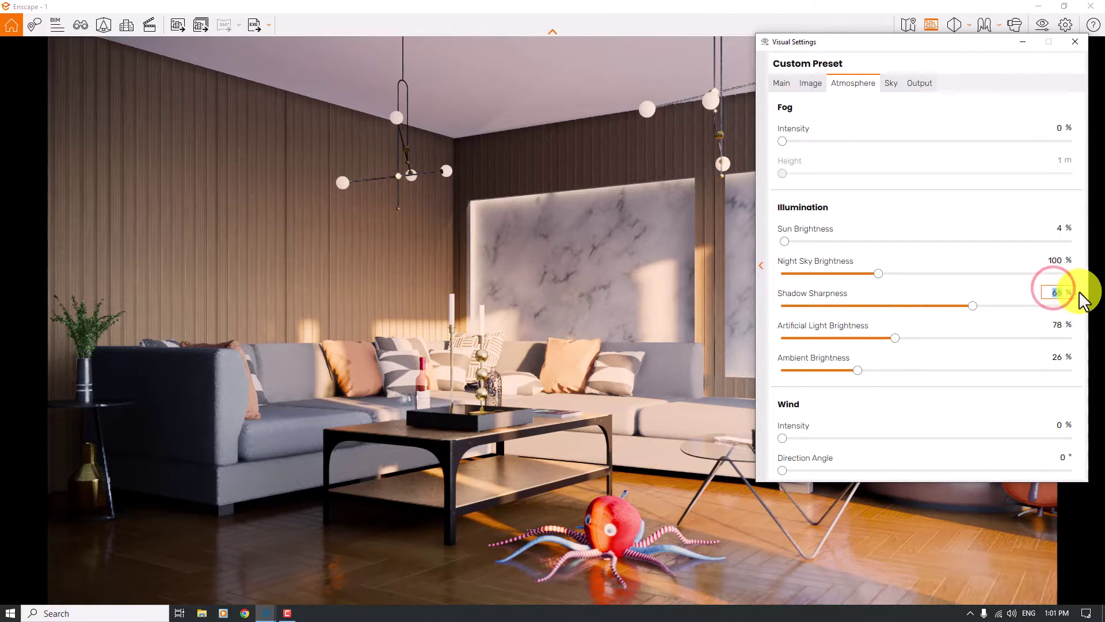
type("0")
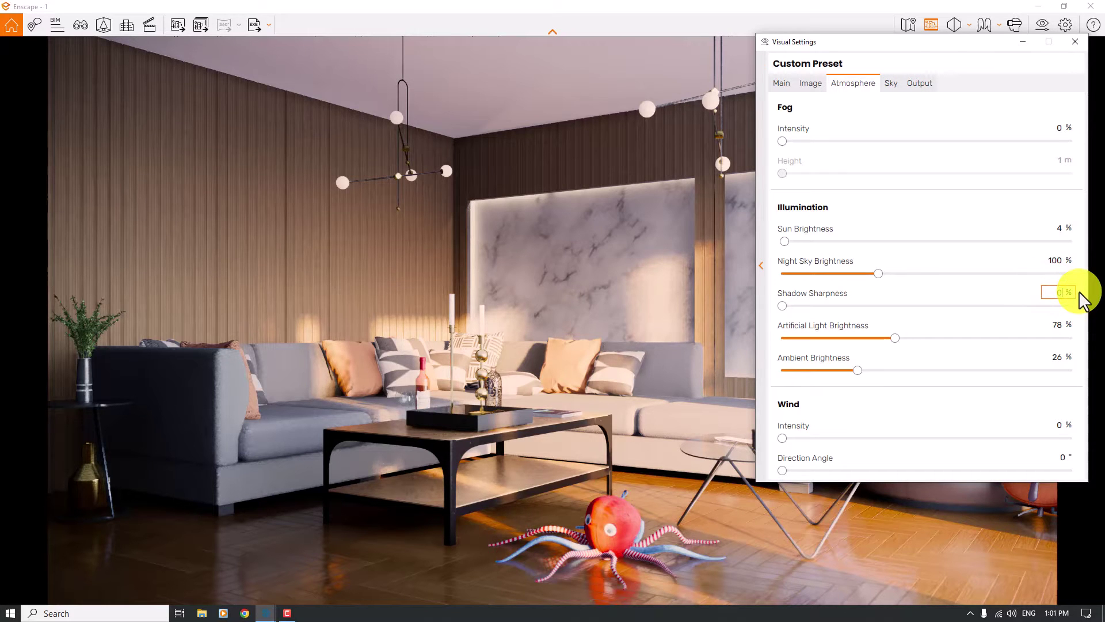
left_click(1074, 43)
Shift the time of day in small increments to move the sunlight across the living room
left_click(639, 231)
key("u")
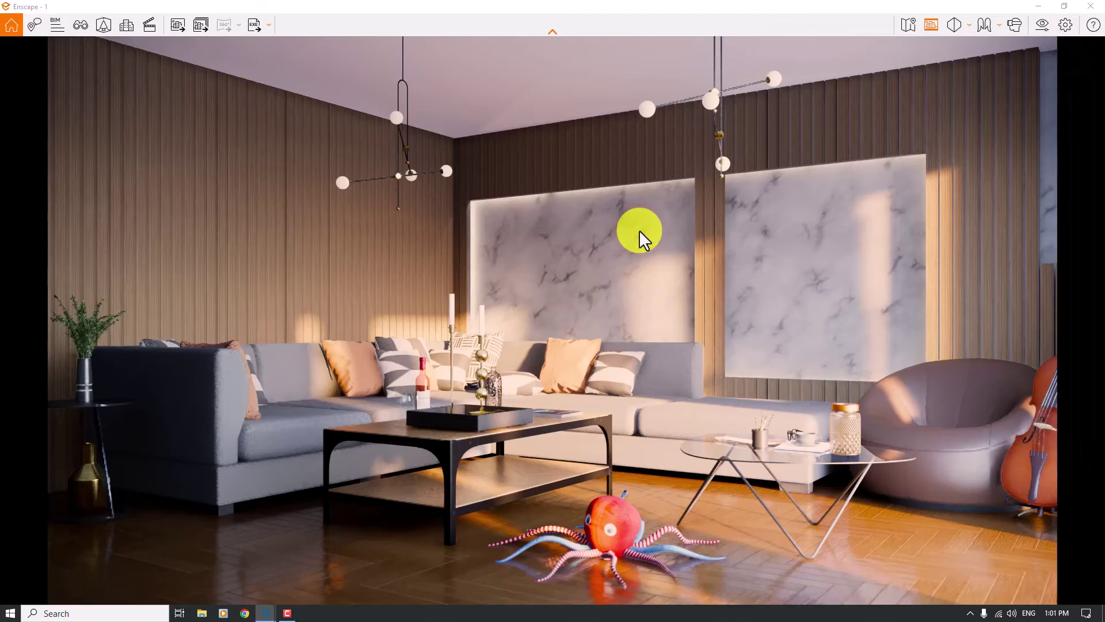
key("u")
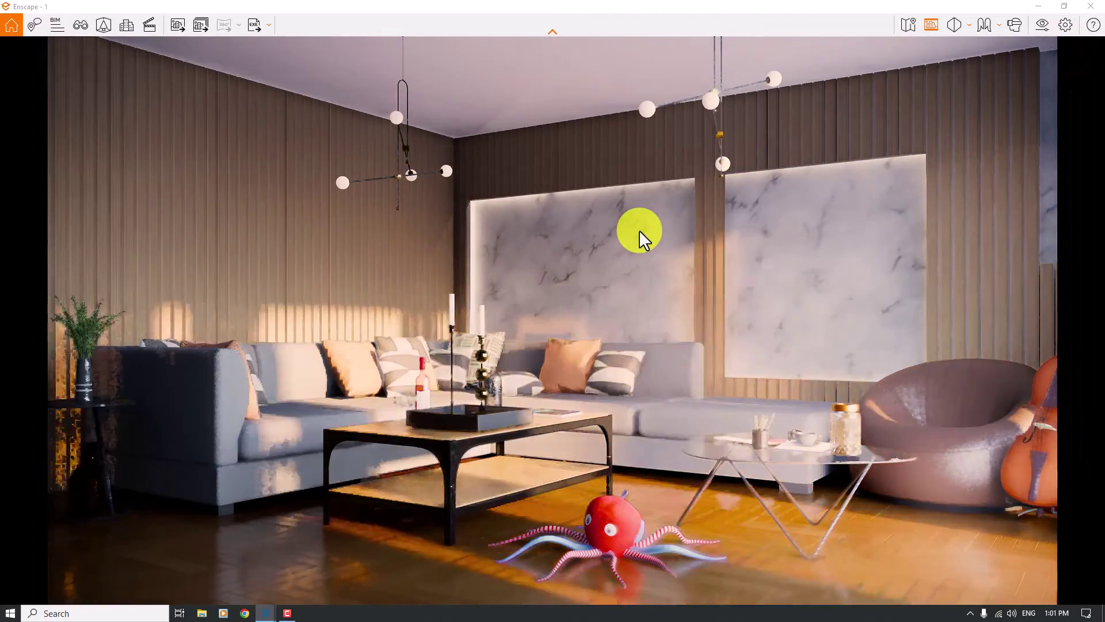
key("u")
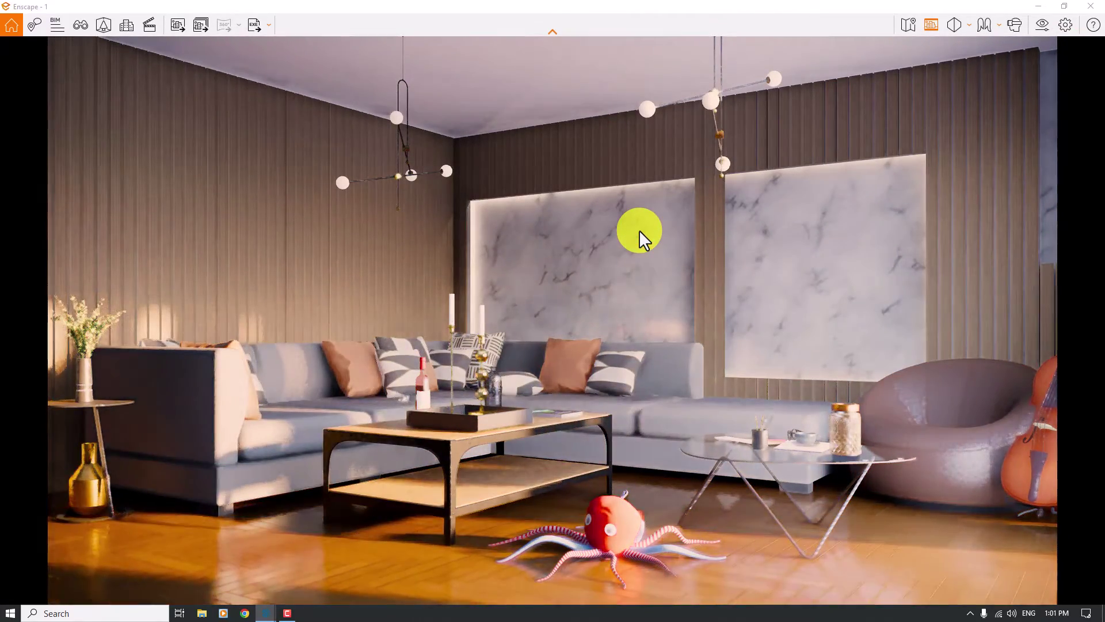
Fine-tune the time of day so that warm sunlight grazes the slatted side wall and the sofa
key("u")
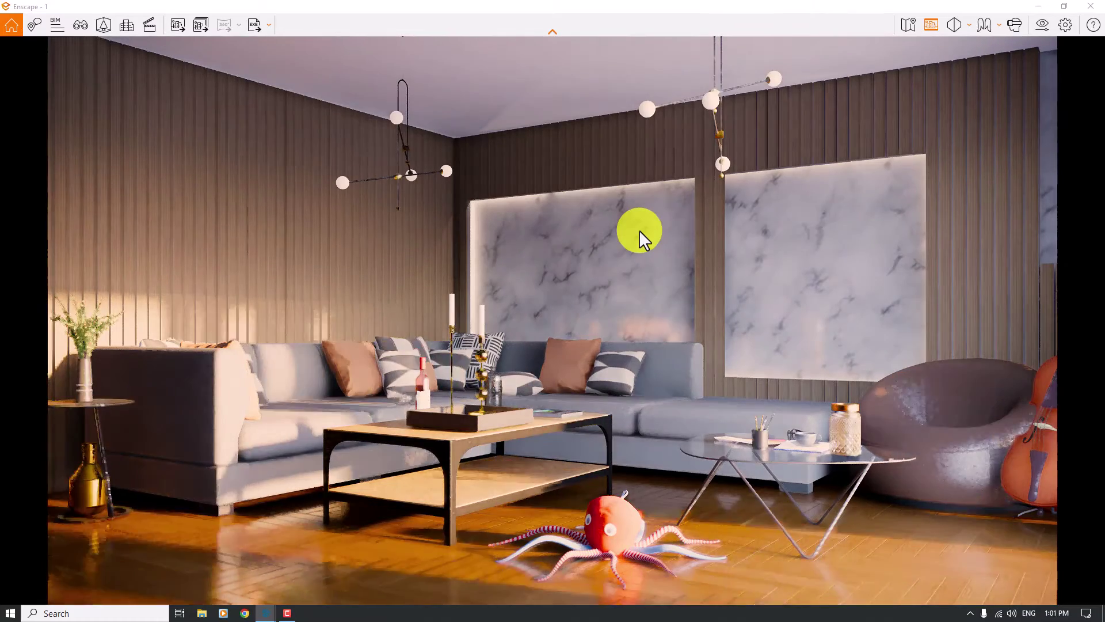
key("u")
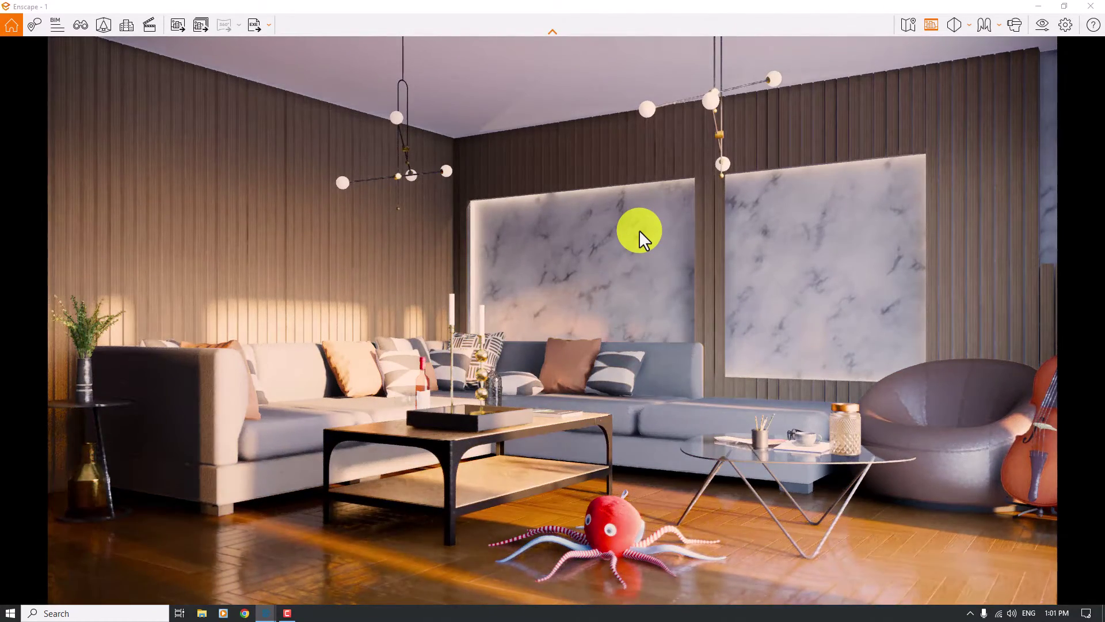
key("u")
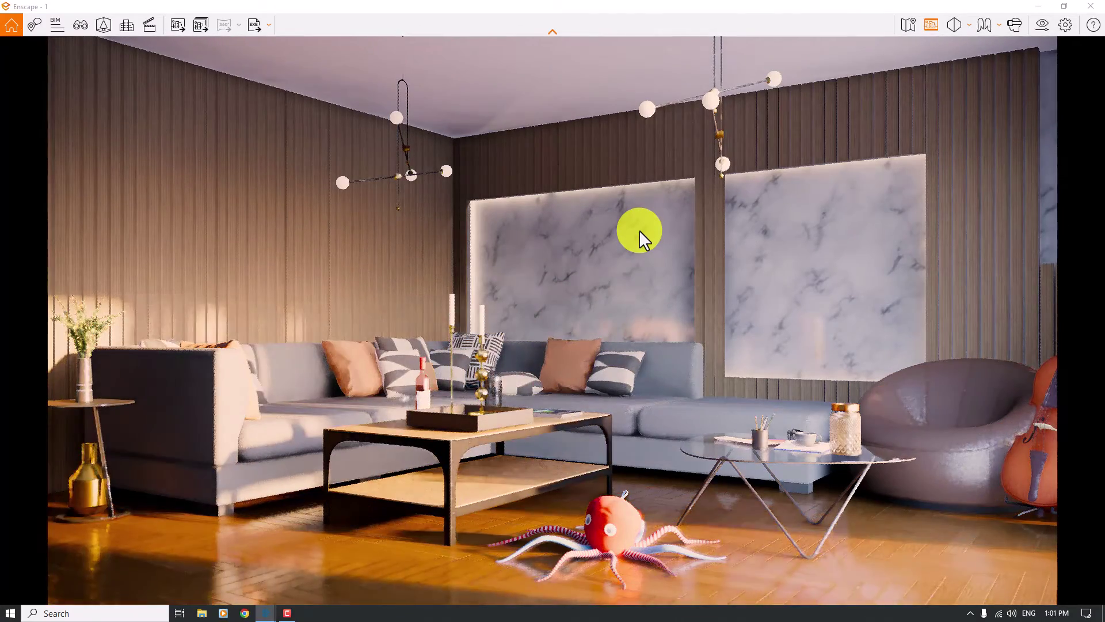
key("u")
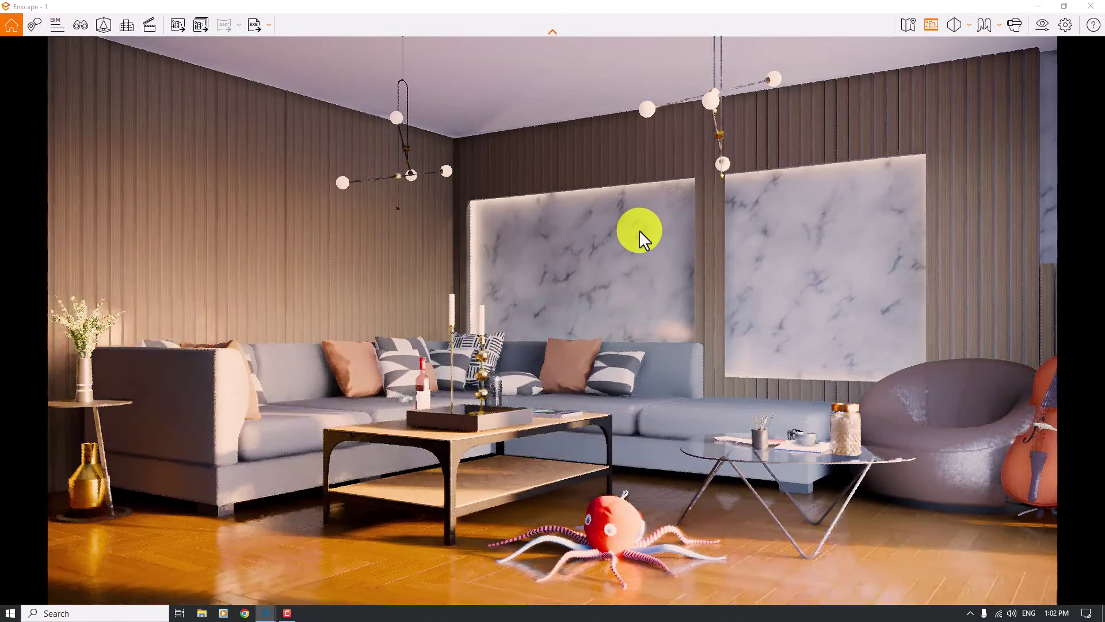
key("u")
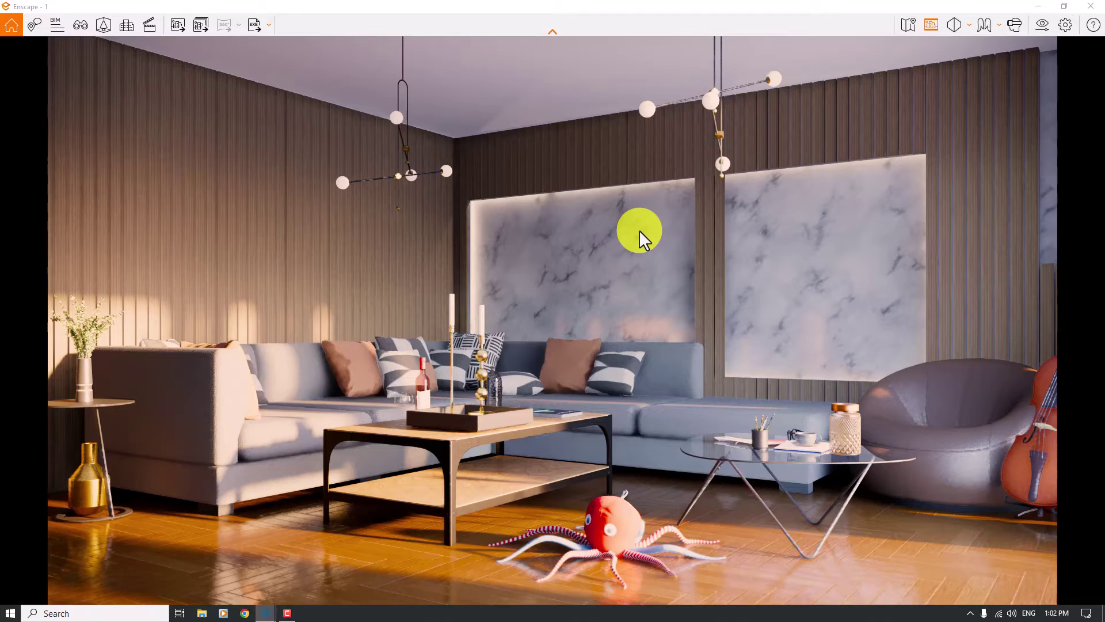
Show SketchUp beside the render, open Marble 01 in the Enscape Material Editor, try a dark grey tint and settle on a lighter grey
key("super+Right")
left_click(504, 178)
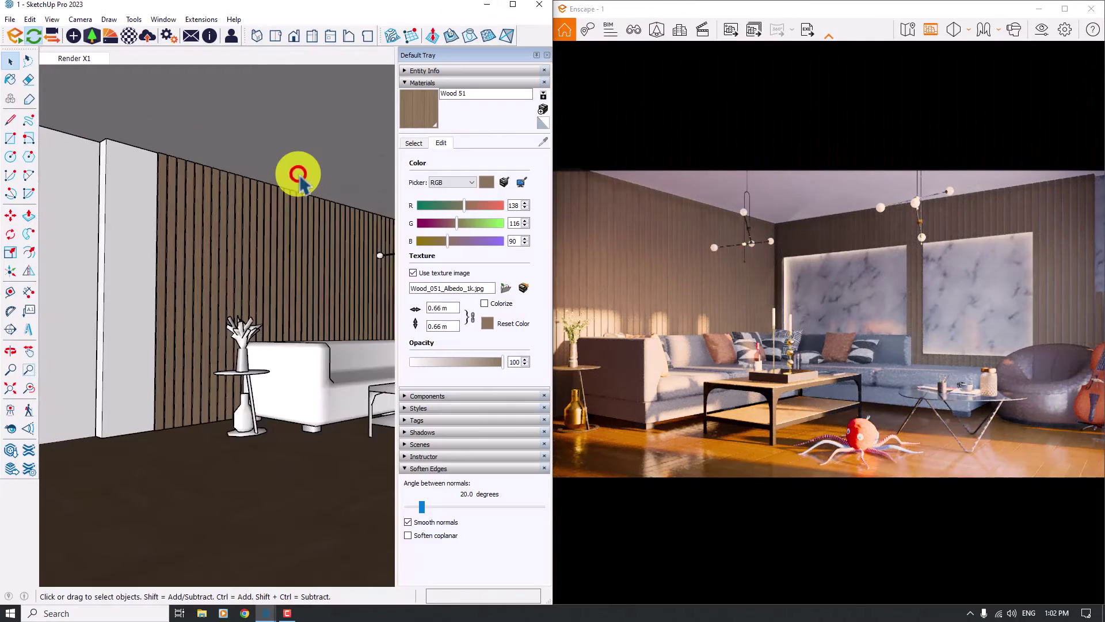
left_click(128, 35)
left_click(190, 226)
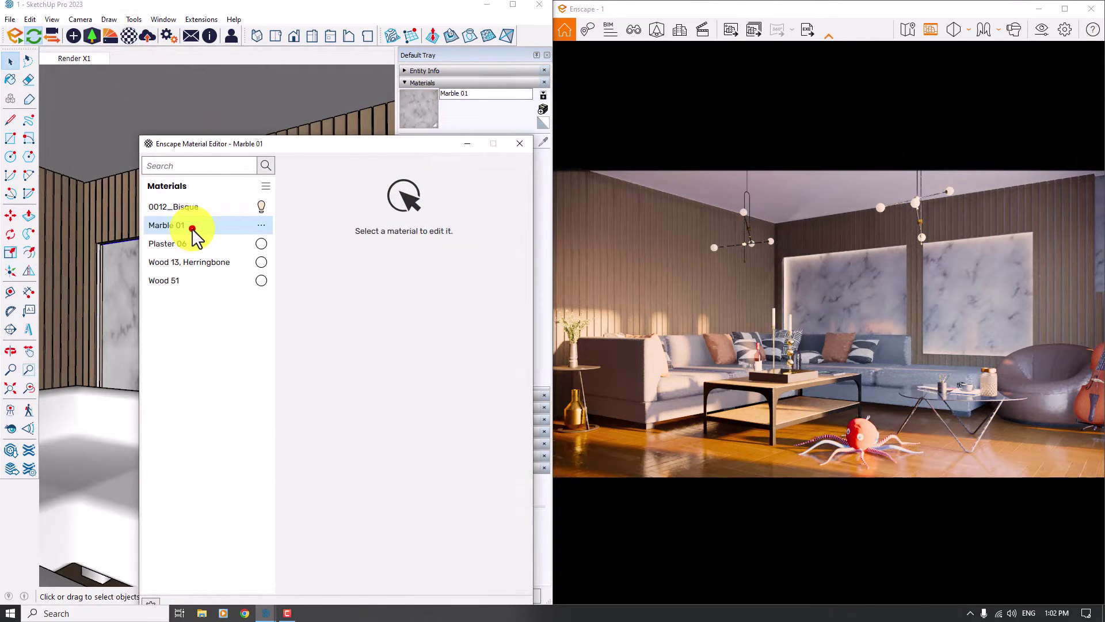
left_click(449, 263)
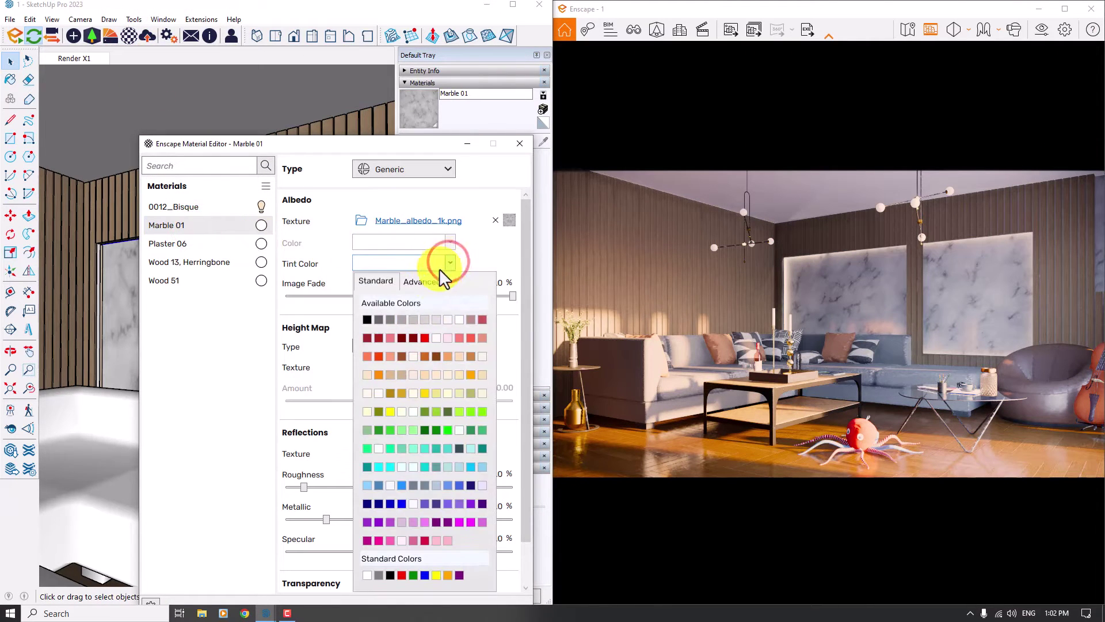
left_click(375, 317)
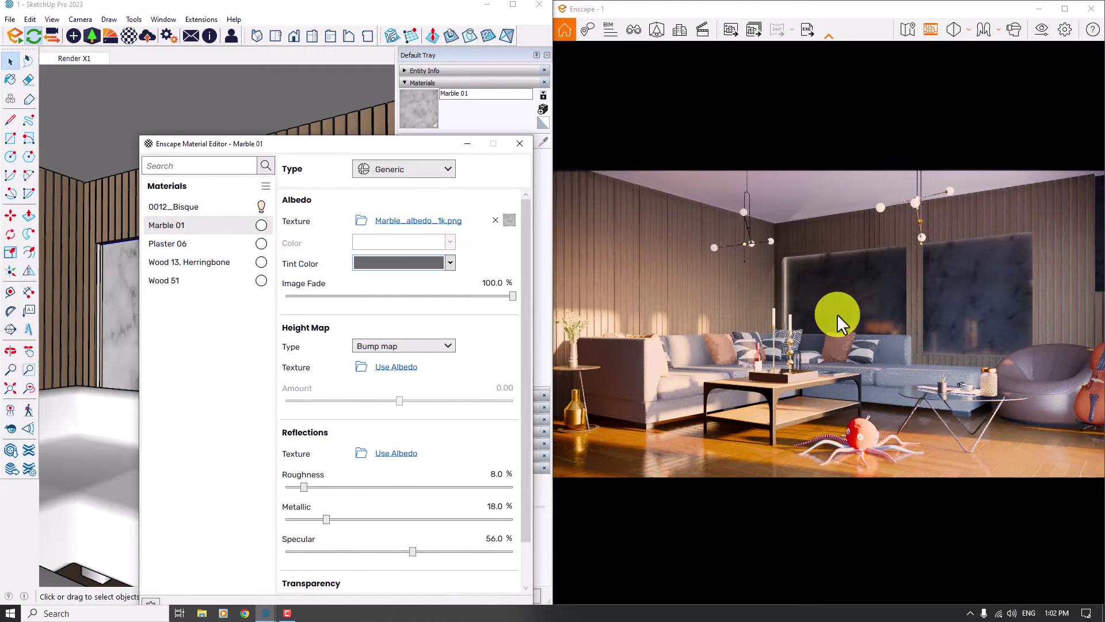
left_click(450, 263)
left_click(403, 320)
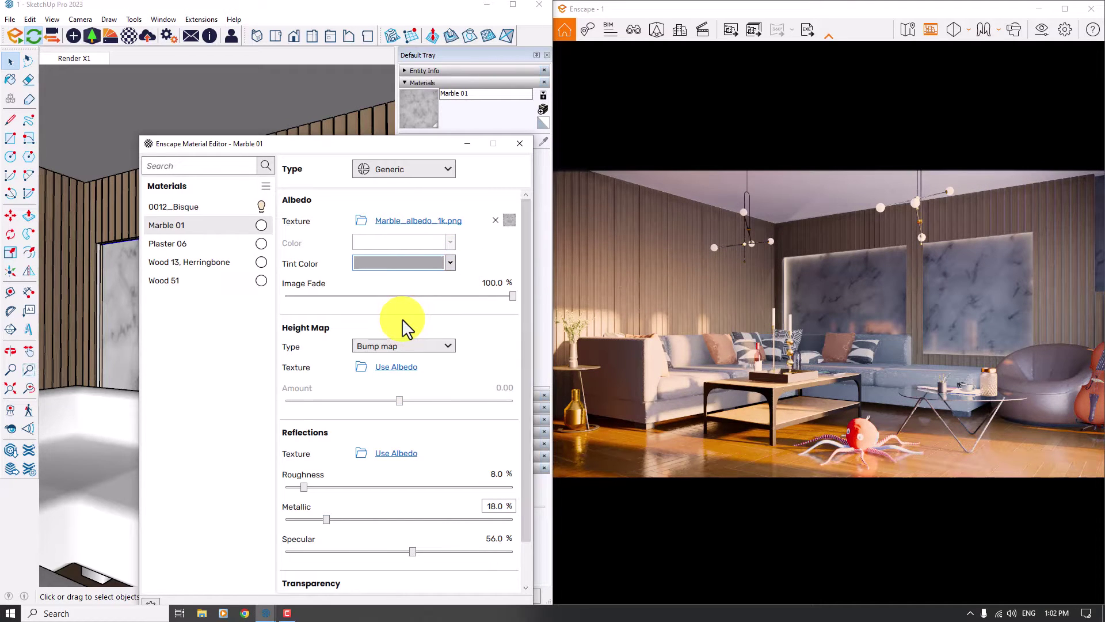
Raise the metallic value of Marble 01 to 46%
left_click(326, 519)
left_click_drag(349, 519, 382, 521)
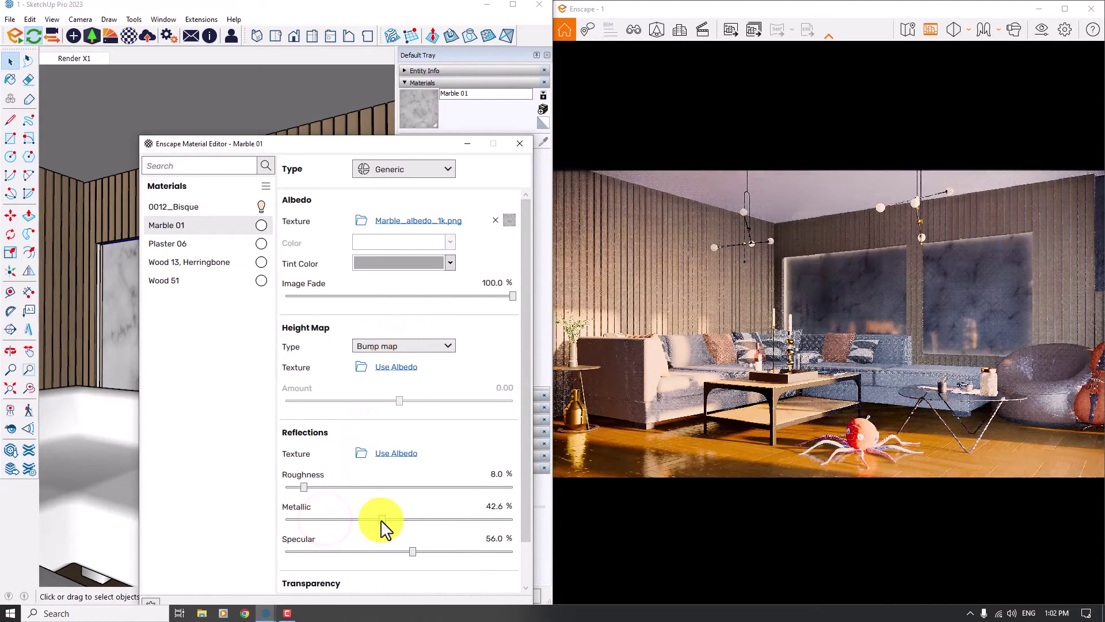
double_click(493, 507)
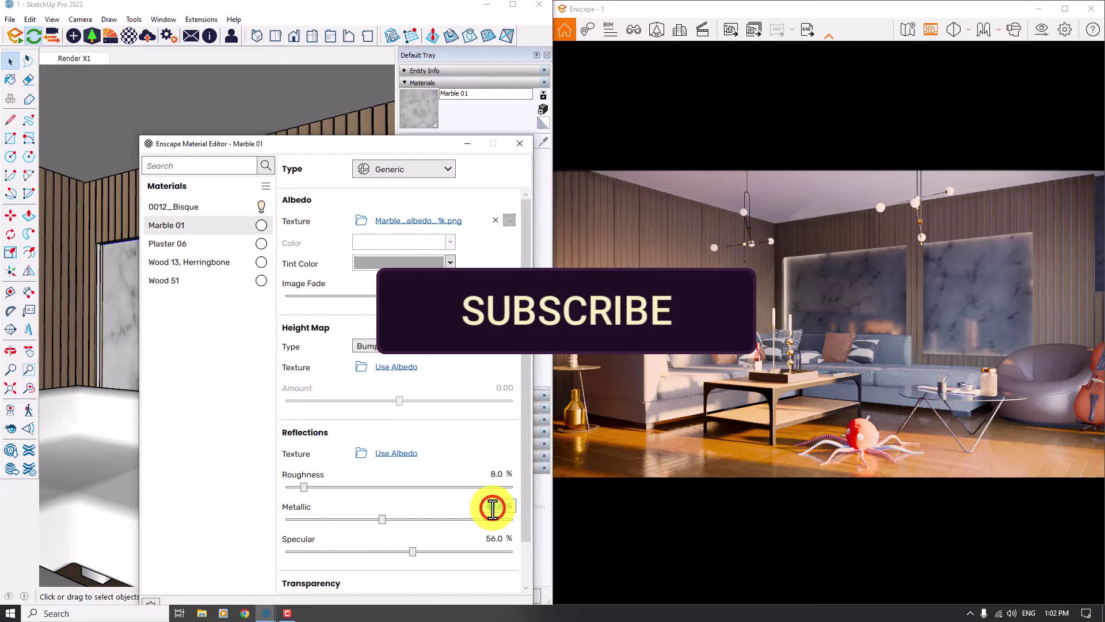
type("46")
key("Return")
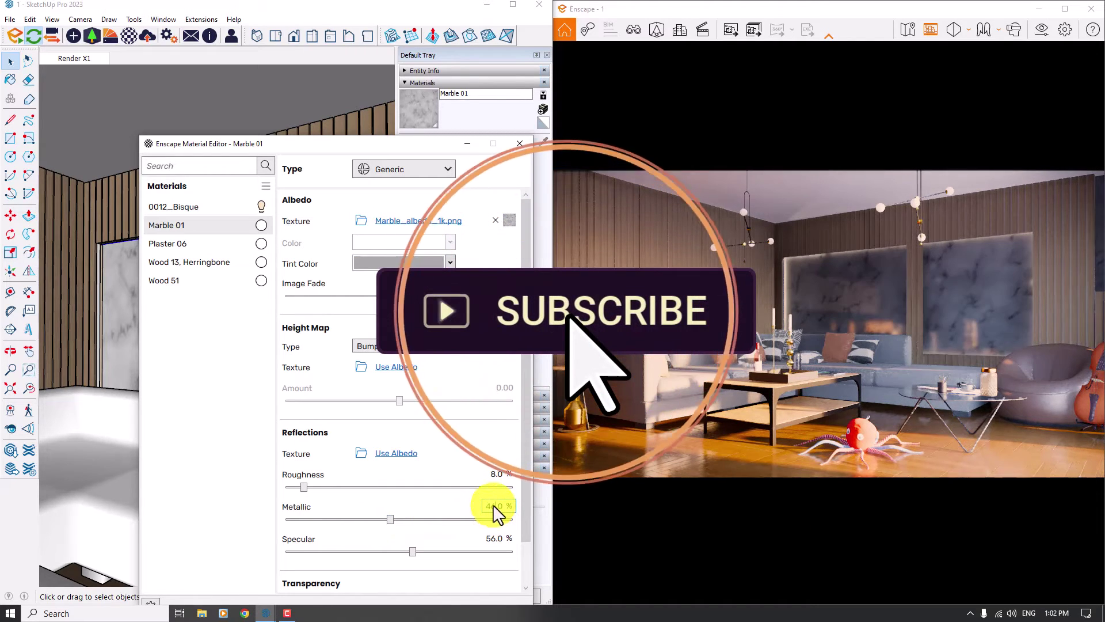
Try Marble 01 roughness values of 14%, 38.6% and 0%, and settle on 4%
double_click(496, 472)
key("BackSpace")
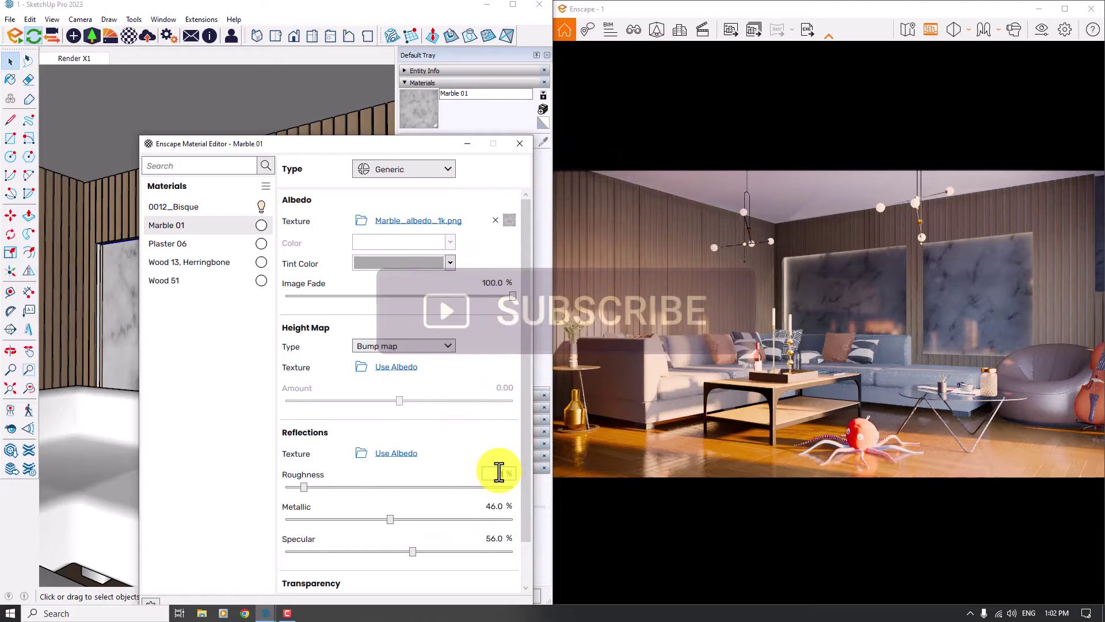
type("14")
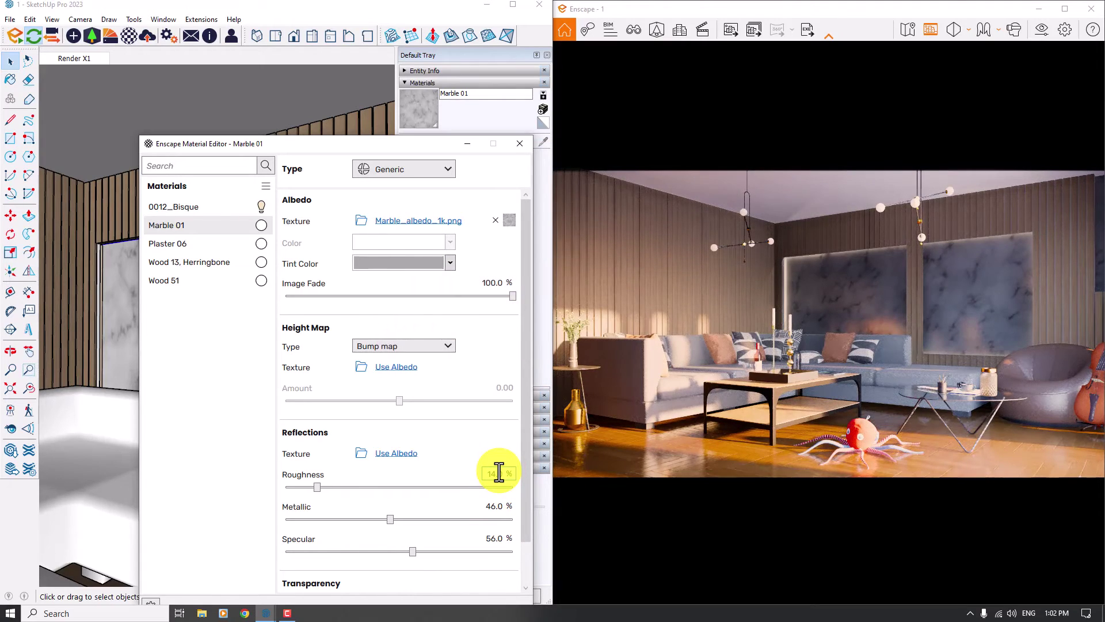
left_click_drag(317, 487, 382, 501)
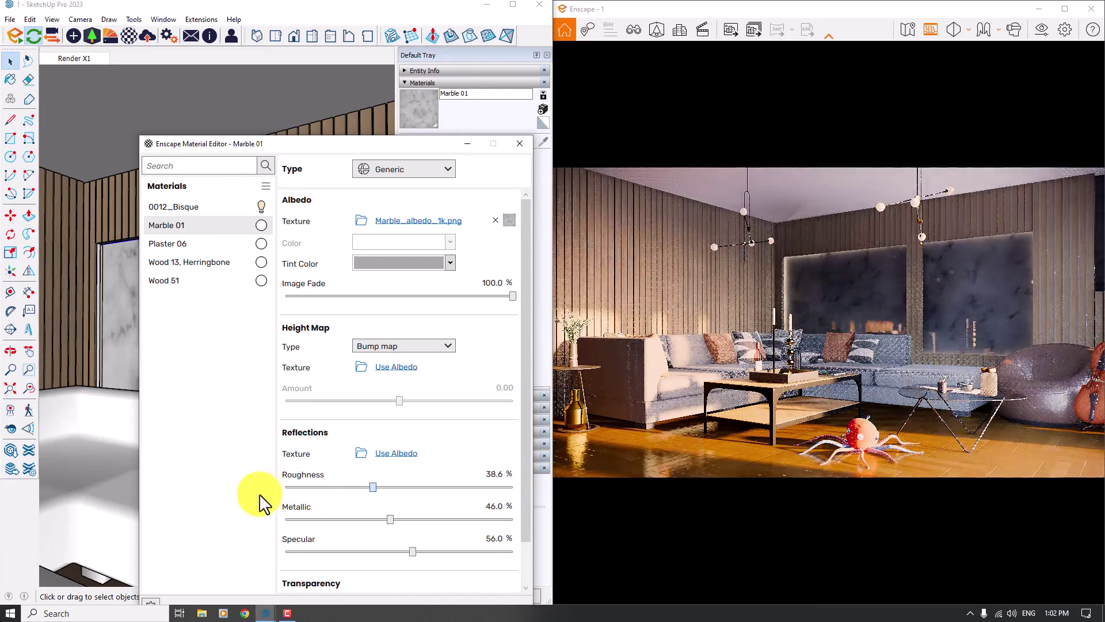
key("Home")
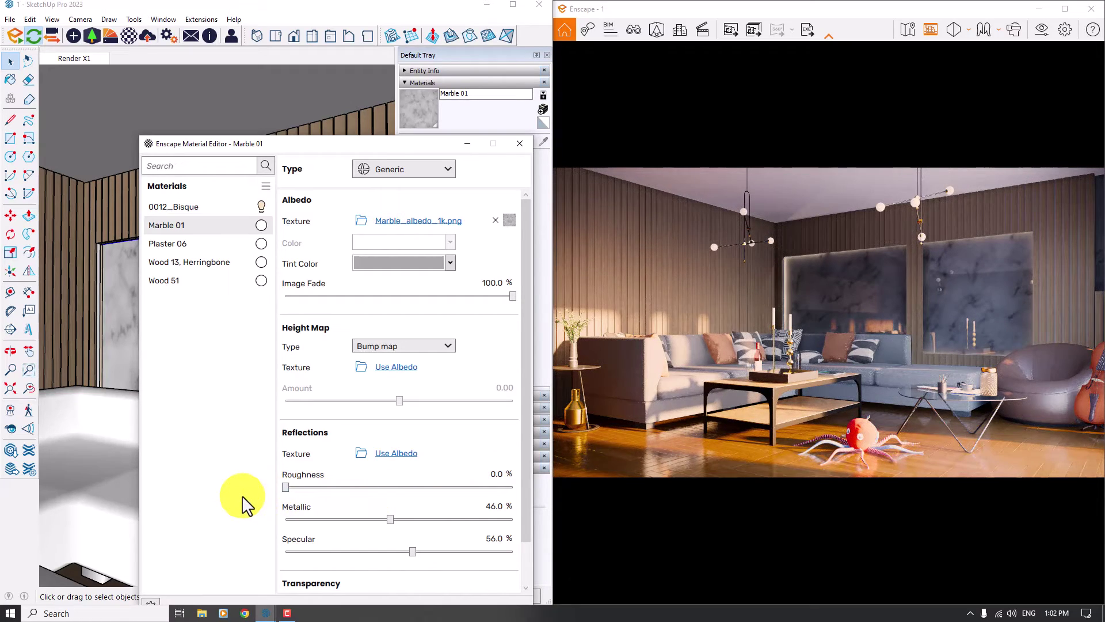
left_click(501, 474)
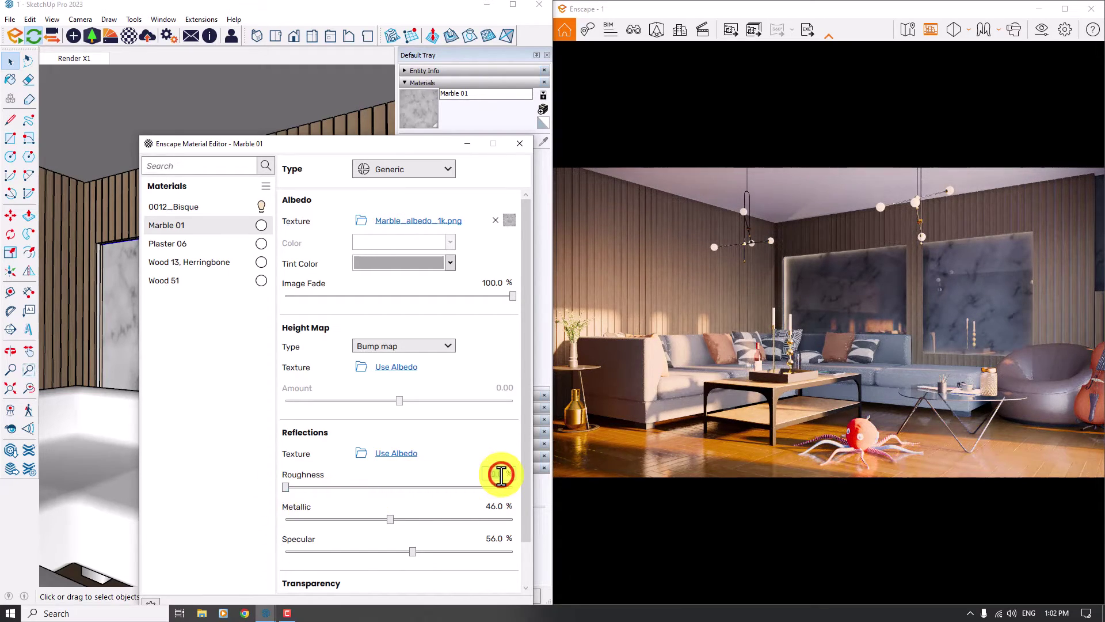
type("4")
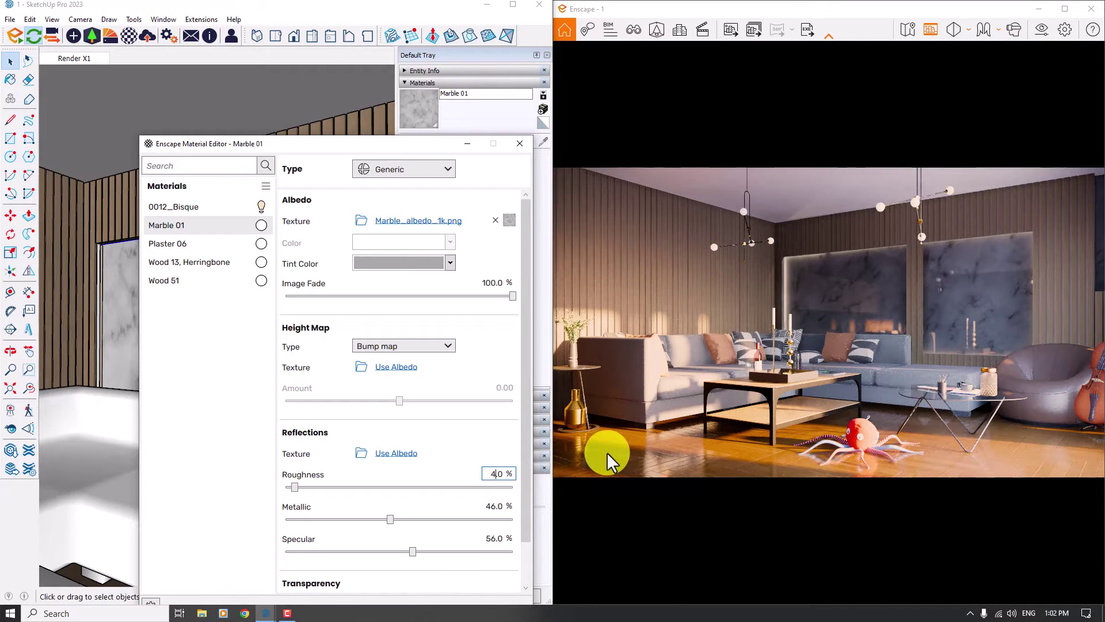
Set the specular value of Marble 01 to 74%
left_click_drag(524, 510, 525, 575)
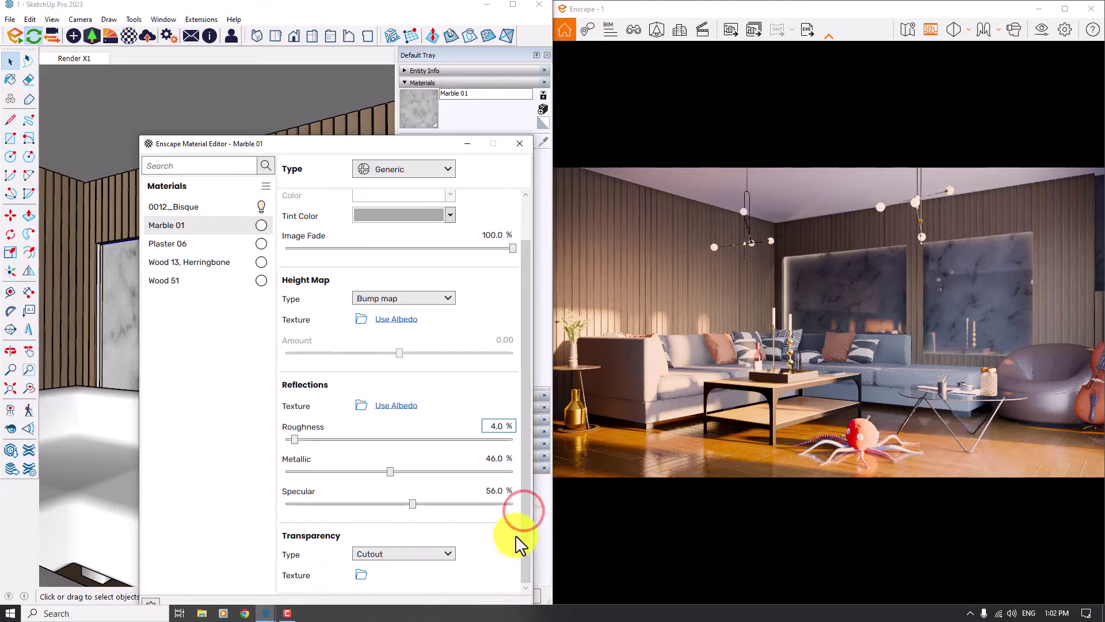
left_click(503, 491)
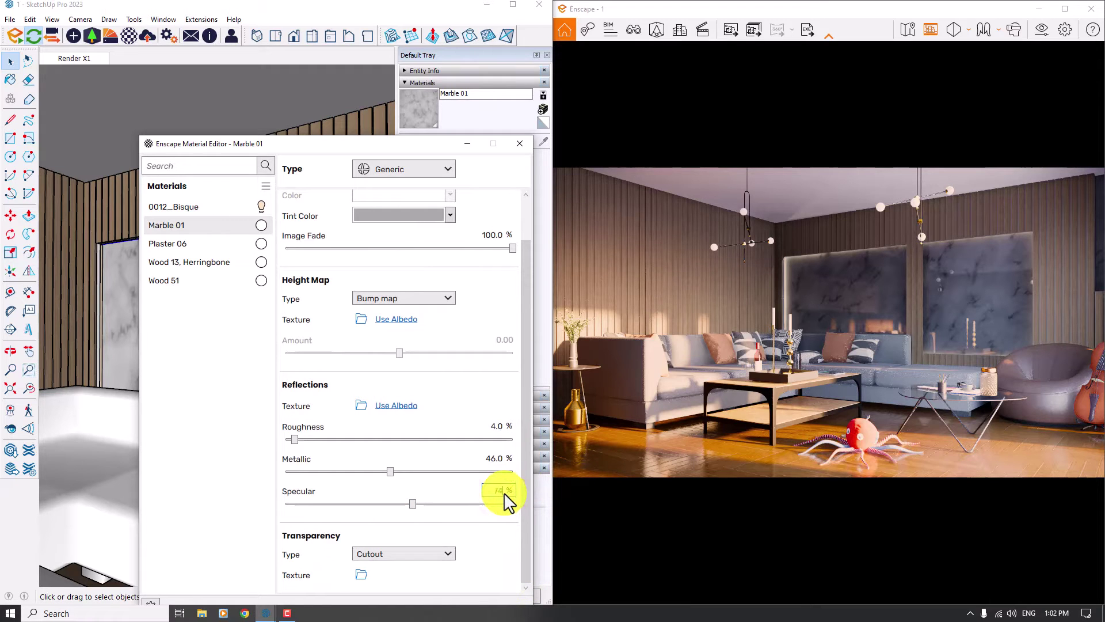
type("74")
key("Return")
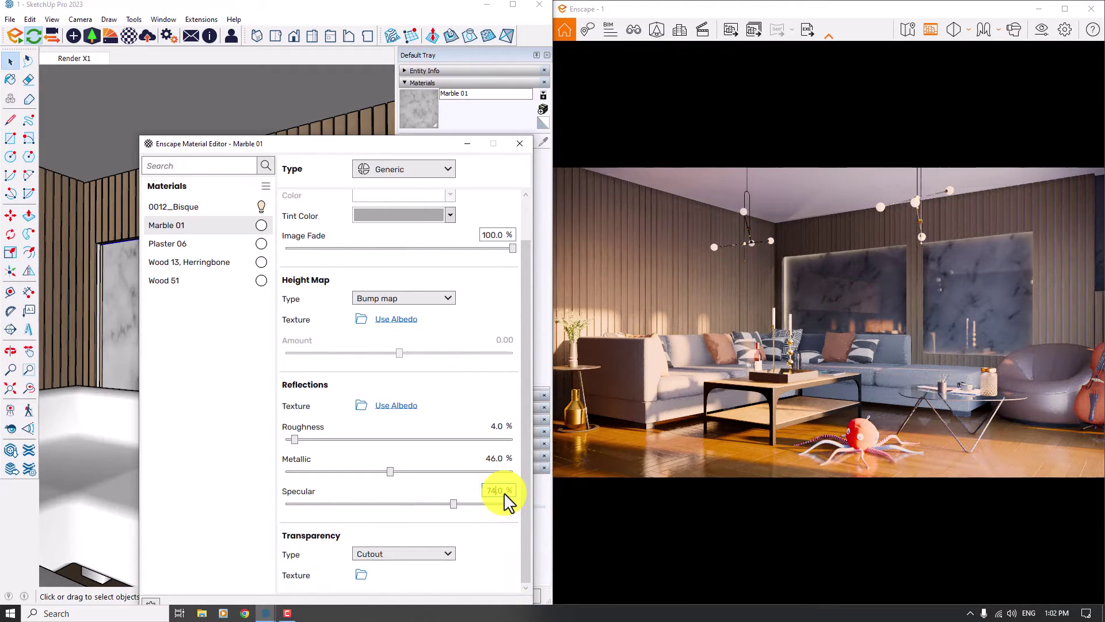
Set the image fade of Marble 01 to 94% and choose light grey as its albedo colour
left_click(501, 235)
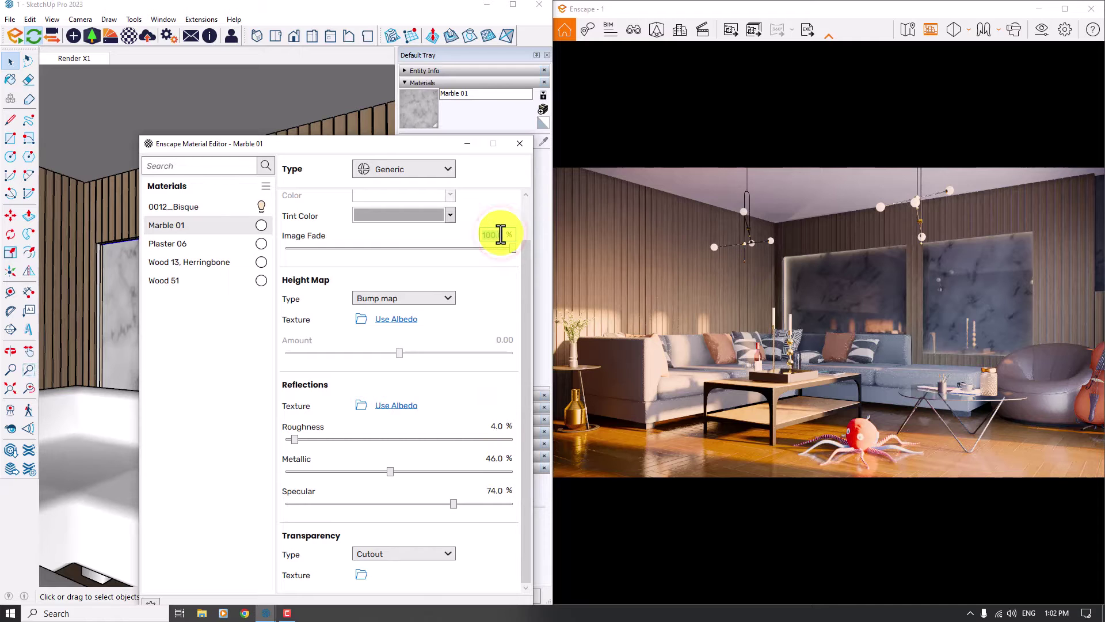
type("94")
key("Return")
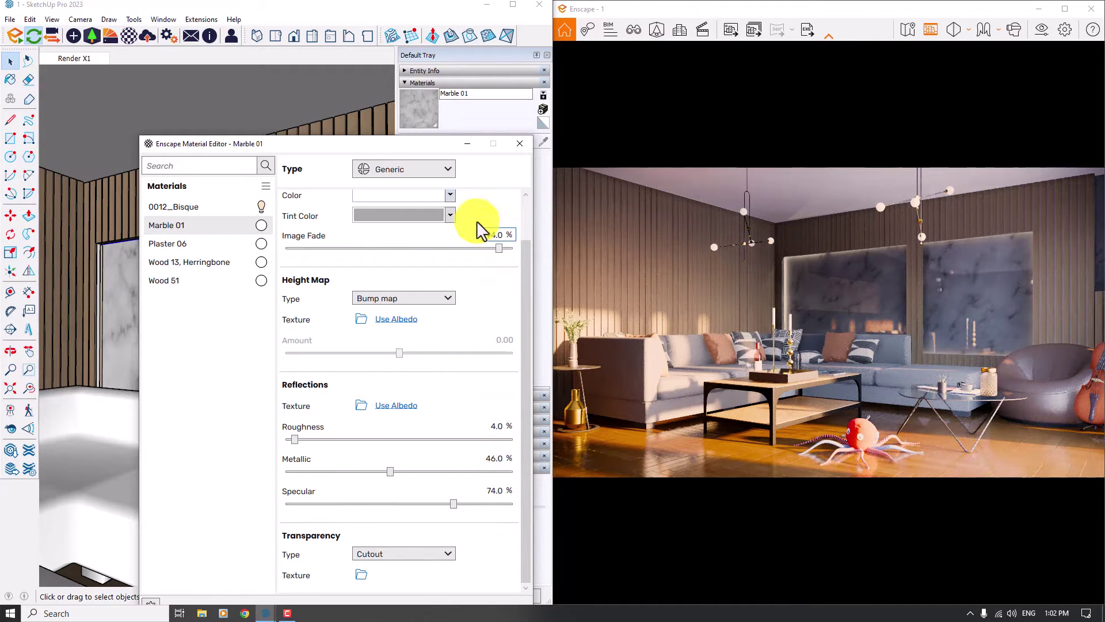
left_click(419, 198)
left_click(425, 254)
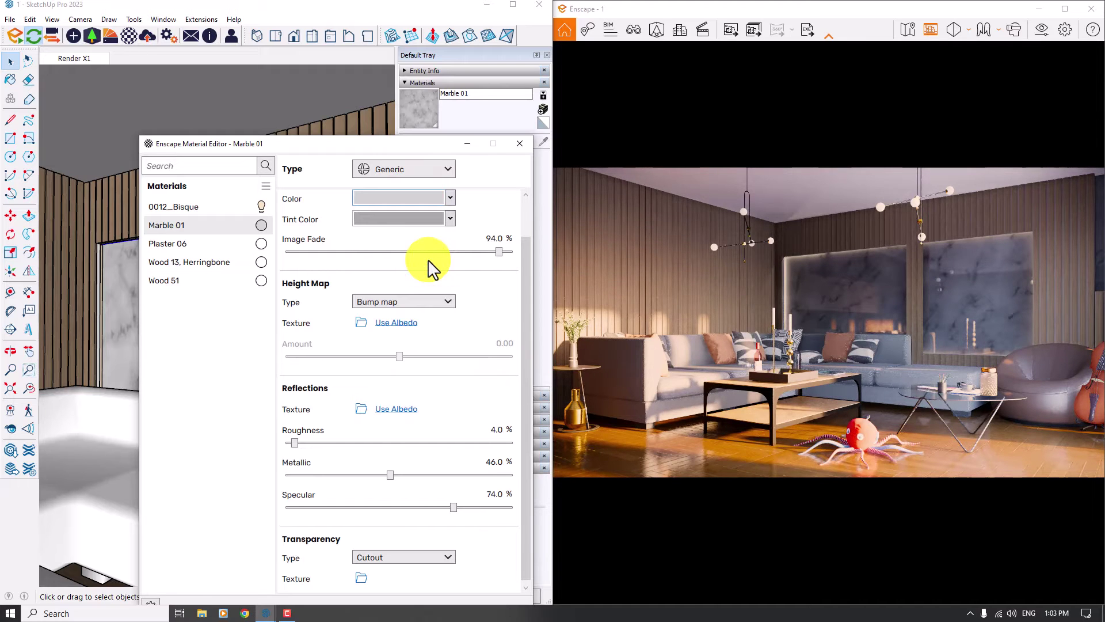
Try an orange-brown tint on the Wood 51 material and settle on a light peach tint
left_click(185, 281)
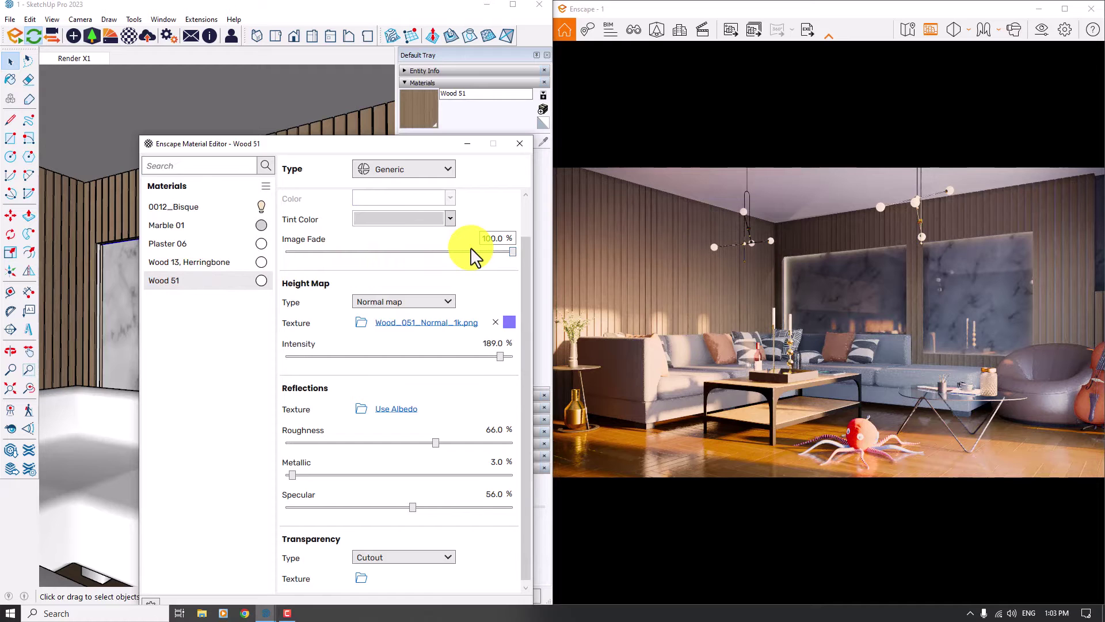
left_click(448, 218)
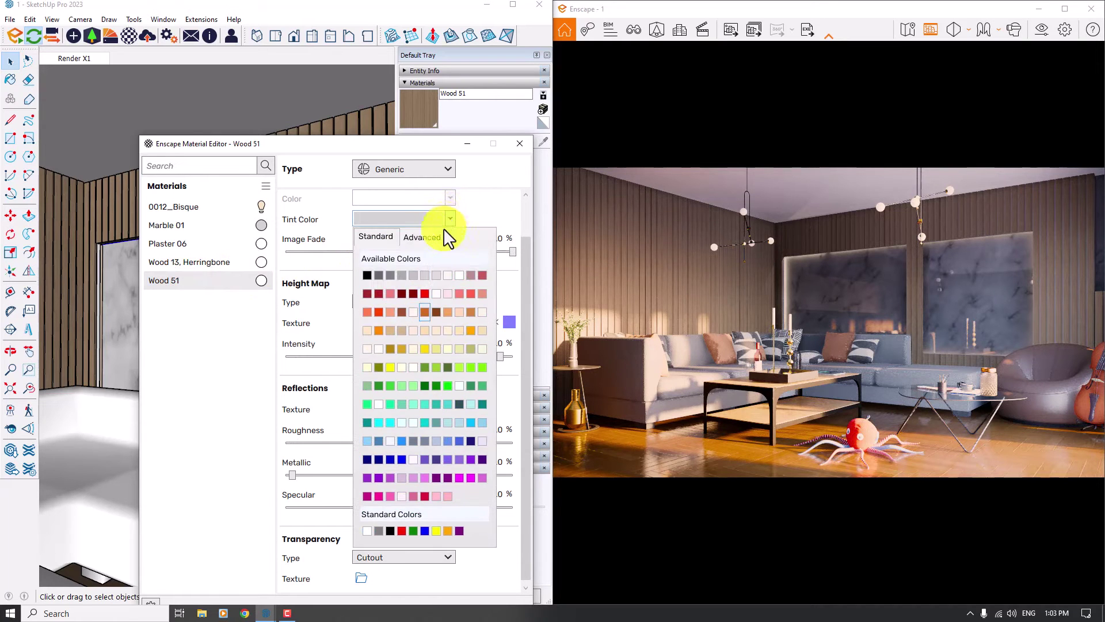
left_click(425, 311)
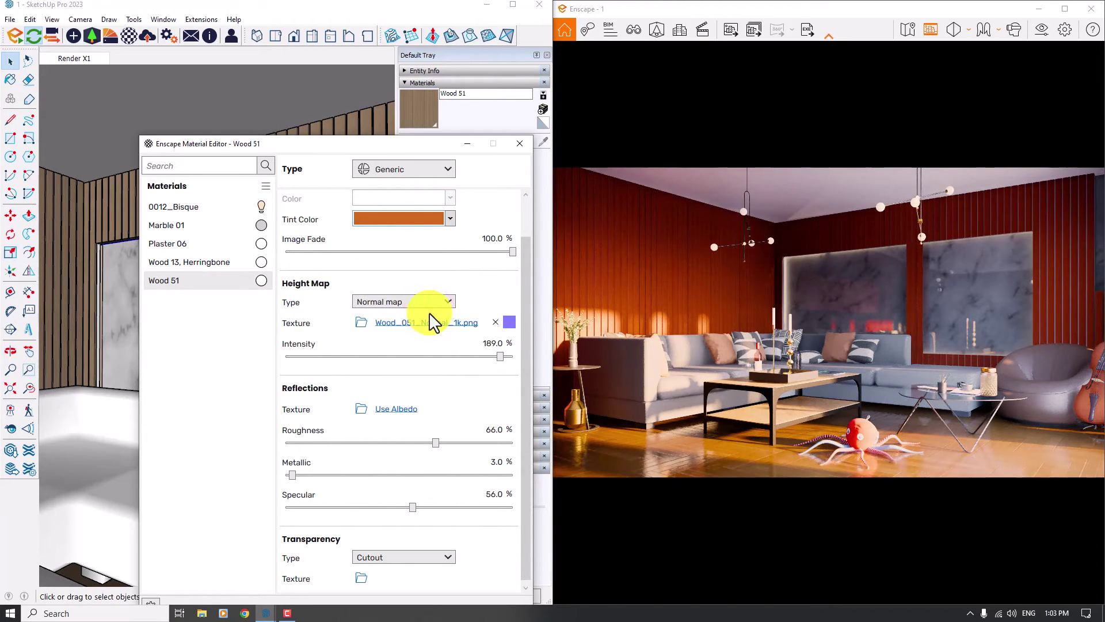
left_click(443, 219)
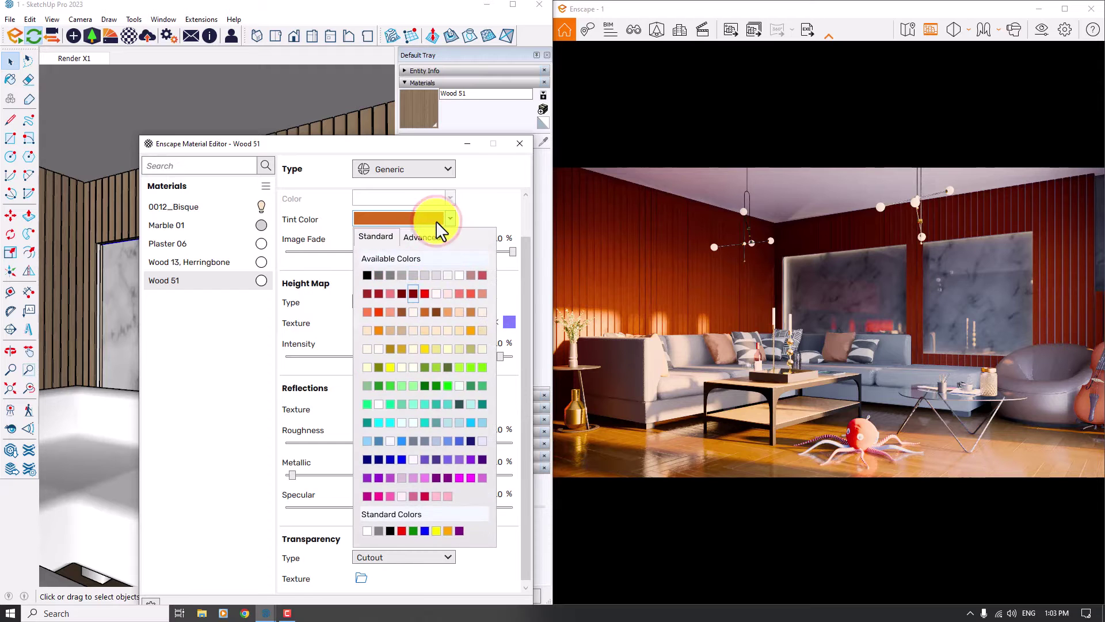
left_click(367, 329)
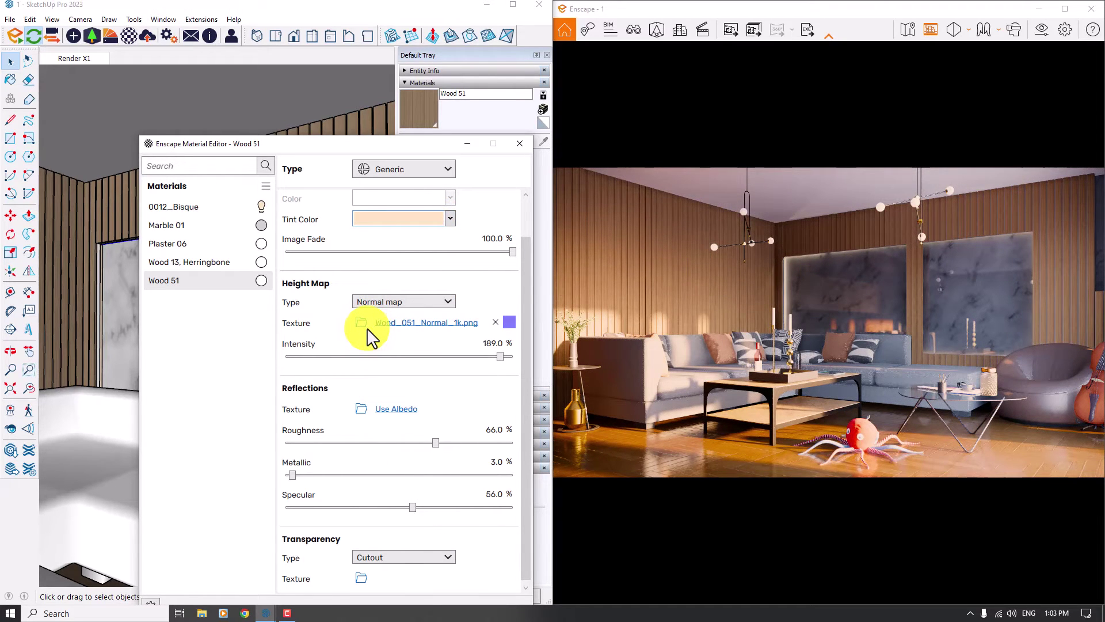
Set the roughness of Wood 51 to 31%
left_click(492, 429)
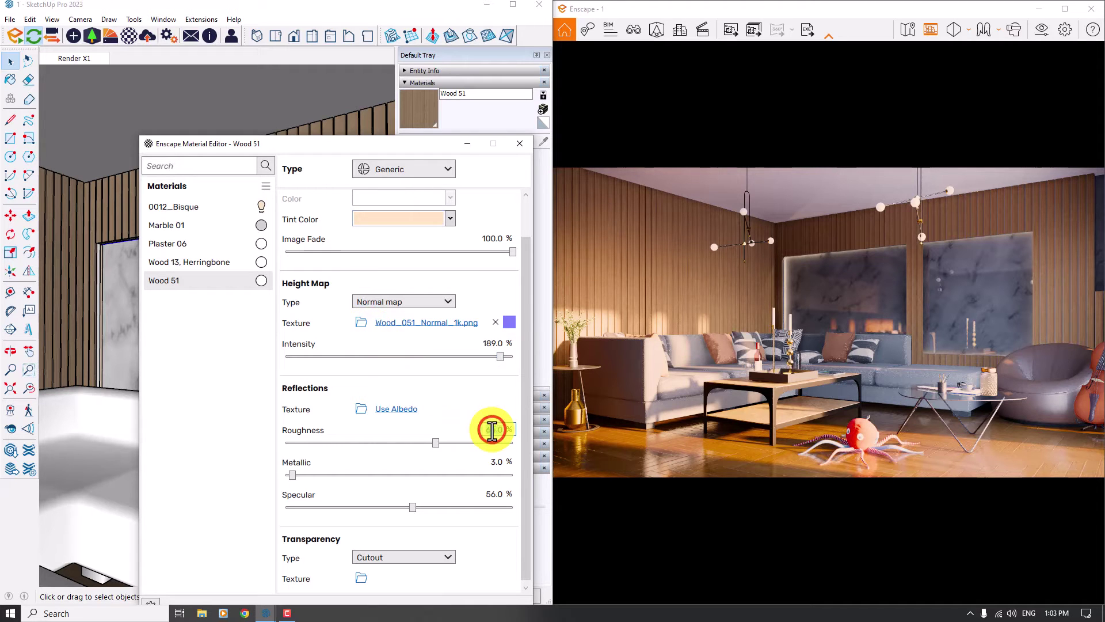
type("31")
key("Return")
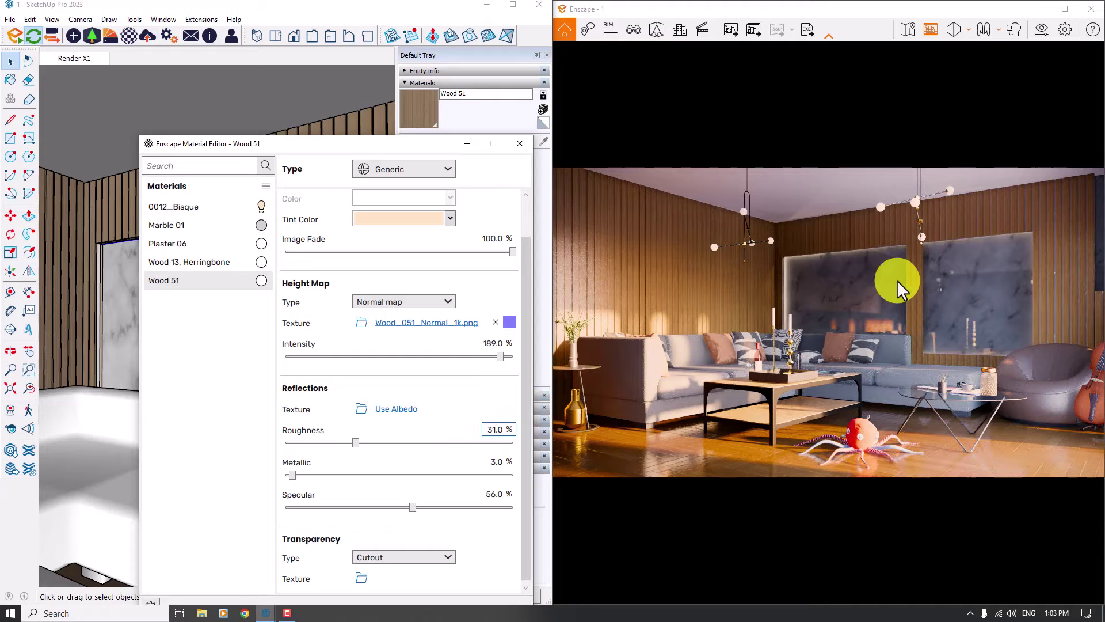
left_click(496, 493)
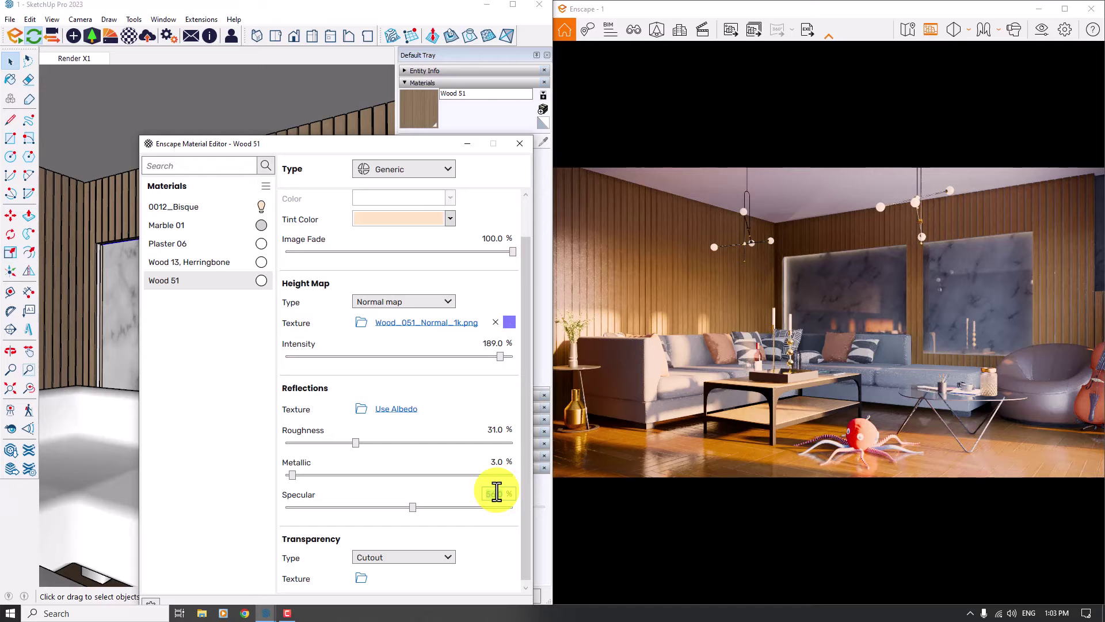
key("Return")
Close the material editor, then open the visual settings in the maximized Enscape render window
left_click(520, 143)
left_click(1064, 9)
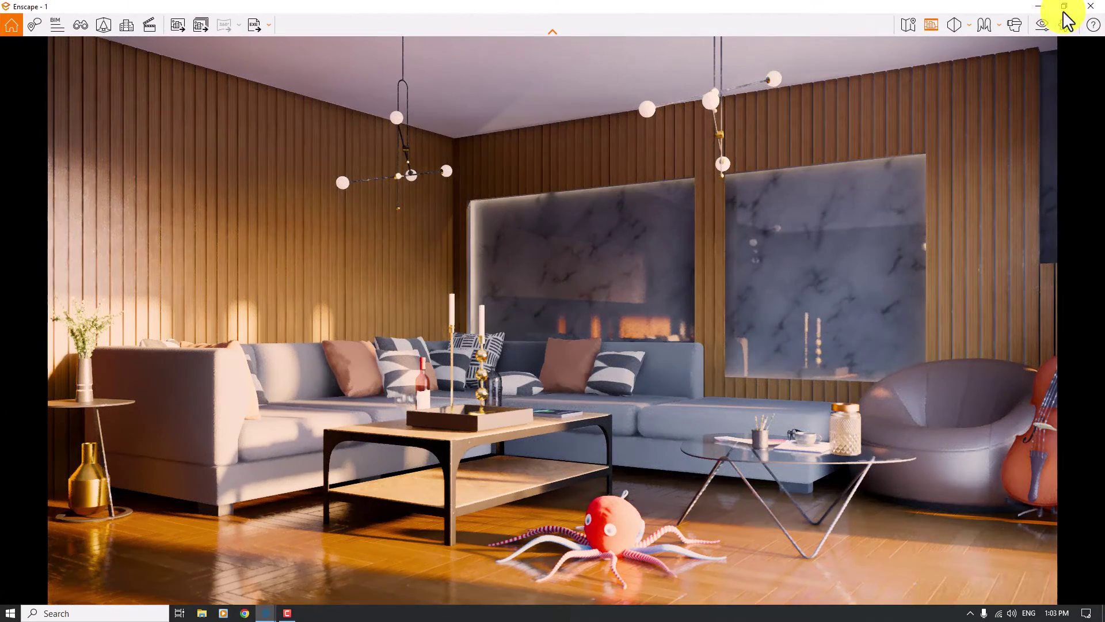
left_click(1041, 26)
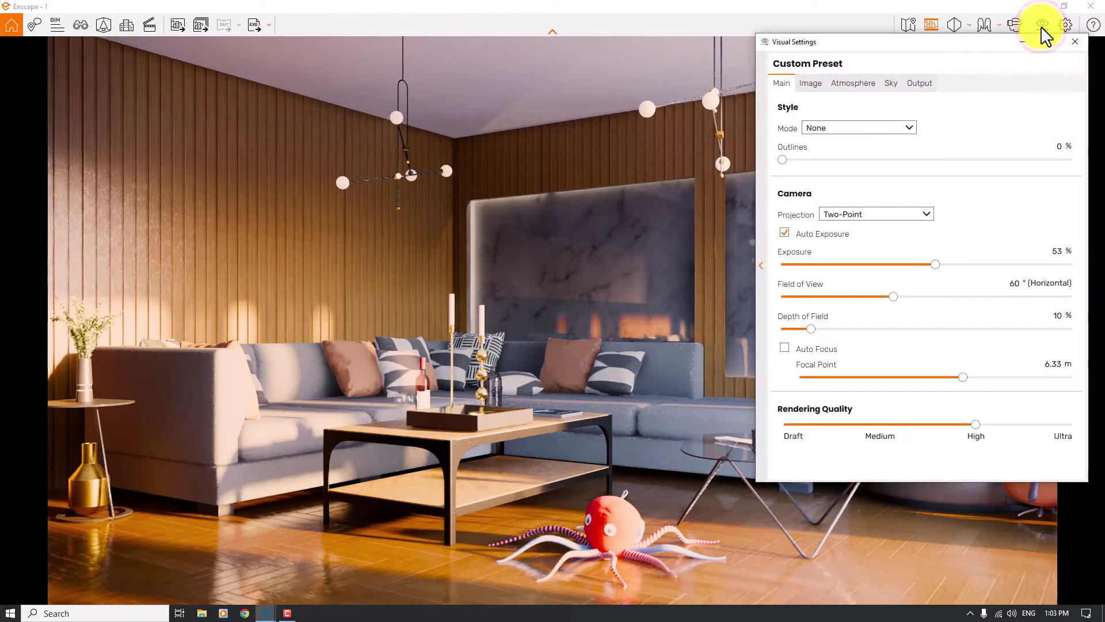
Set the bloom effect in the image settings to 4%
left_click_drag(908, 46, 594, 41)
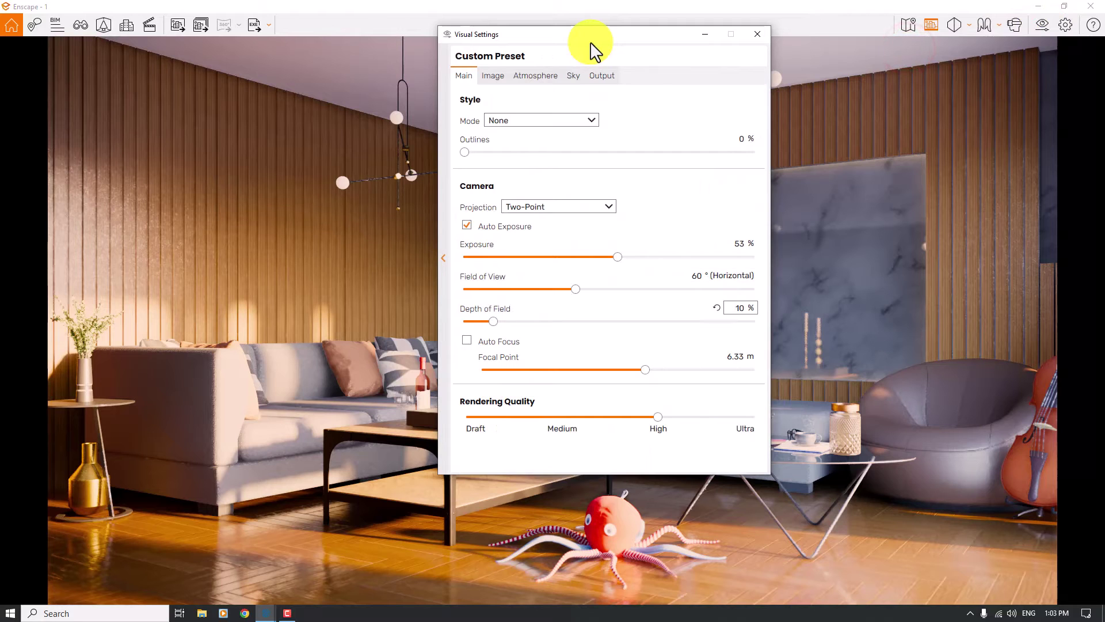
left_click(492, 76)
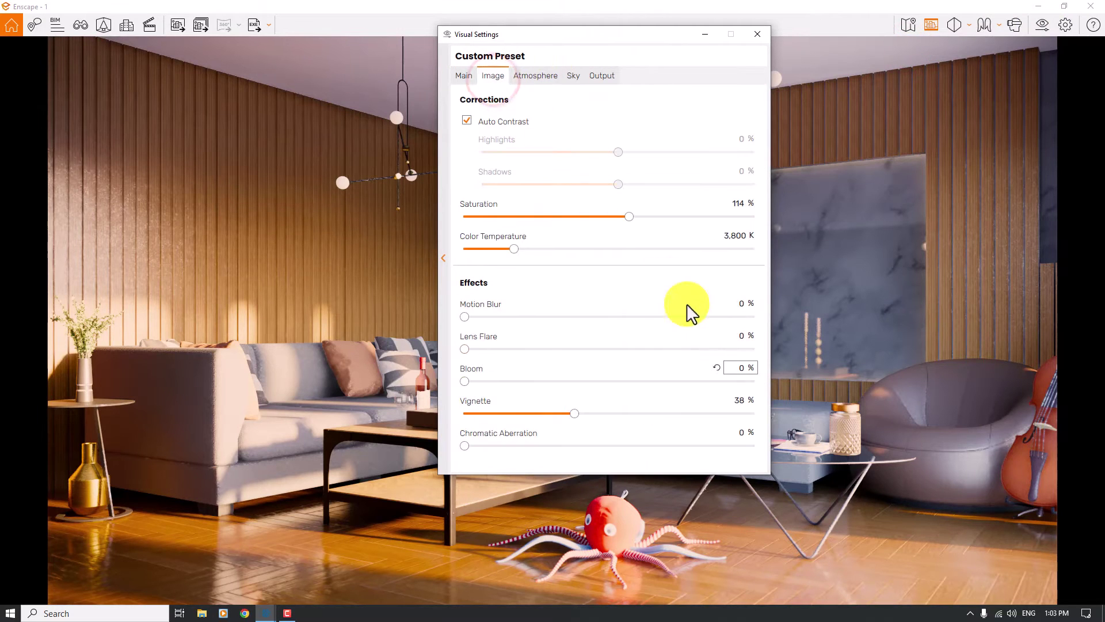
left_click(743, 369)
left_click(566, 39)
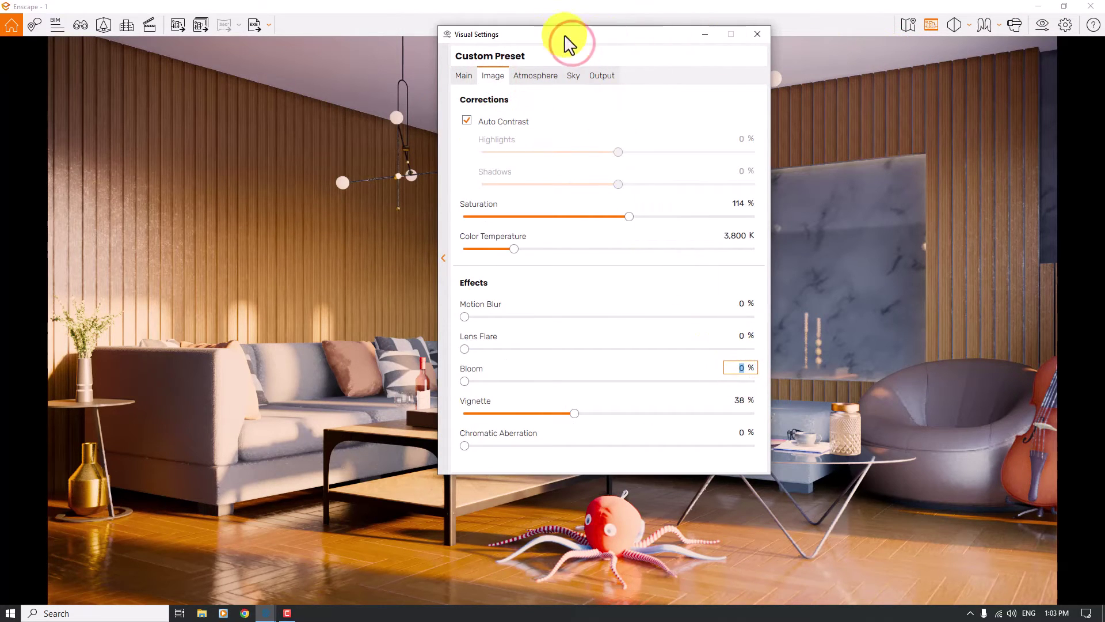
left_click_drag(543, 33, 800, 55)
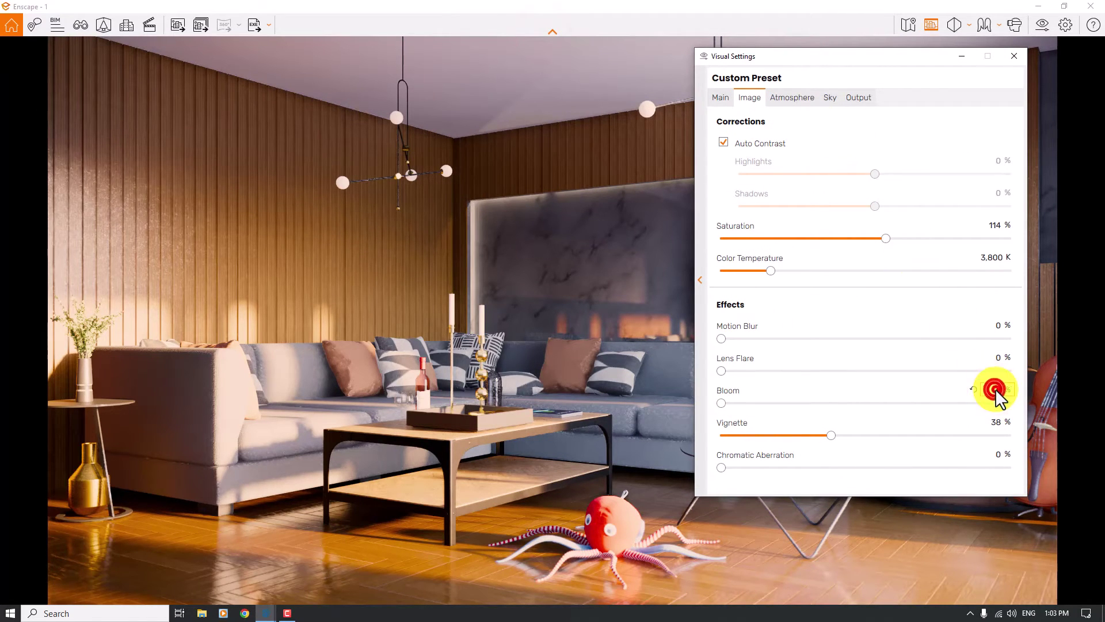
type("4")
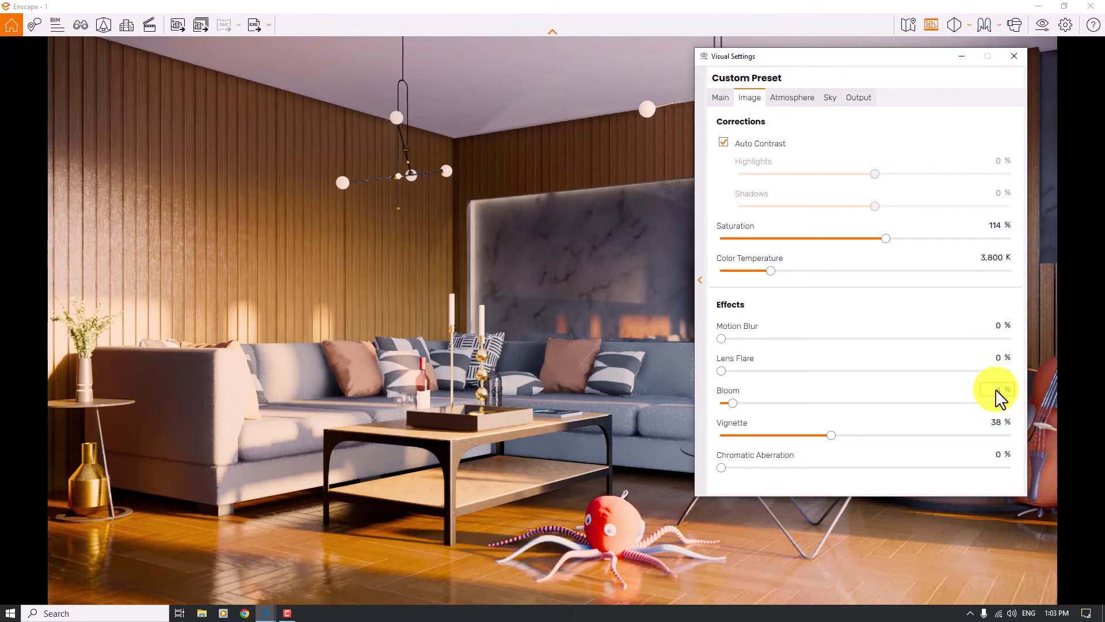
Set the lens flare to 46% and the image saturation to 117%
left_click(996, 358)
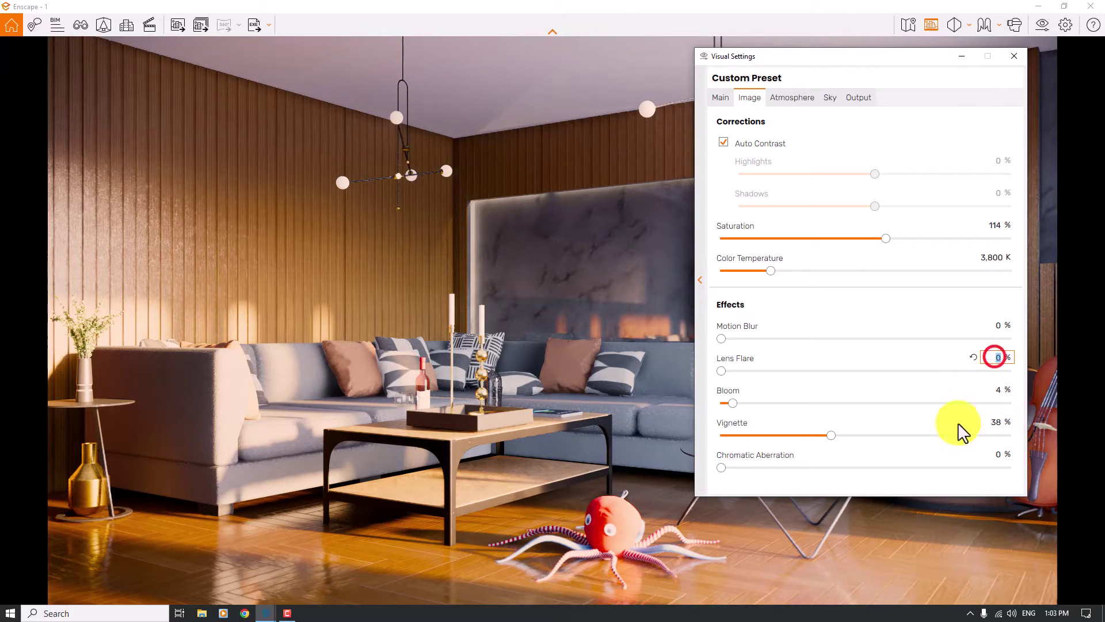
type("46")
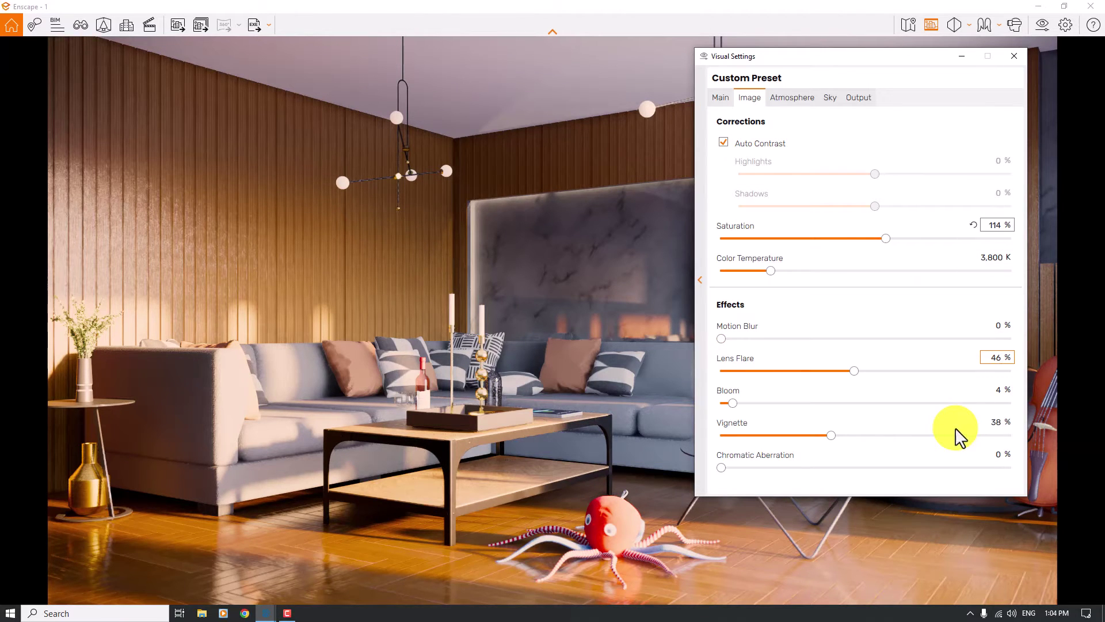
left_click(990, 225)
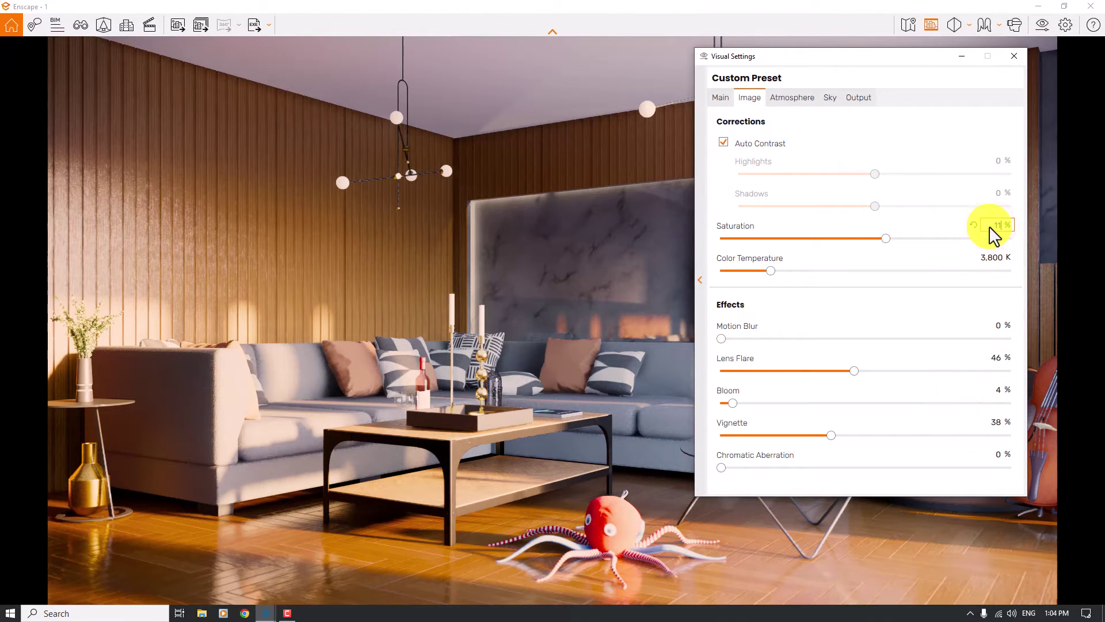
type("117")
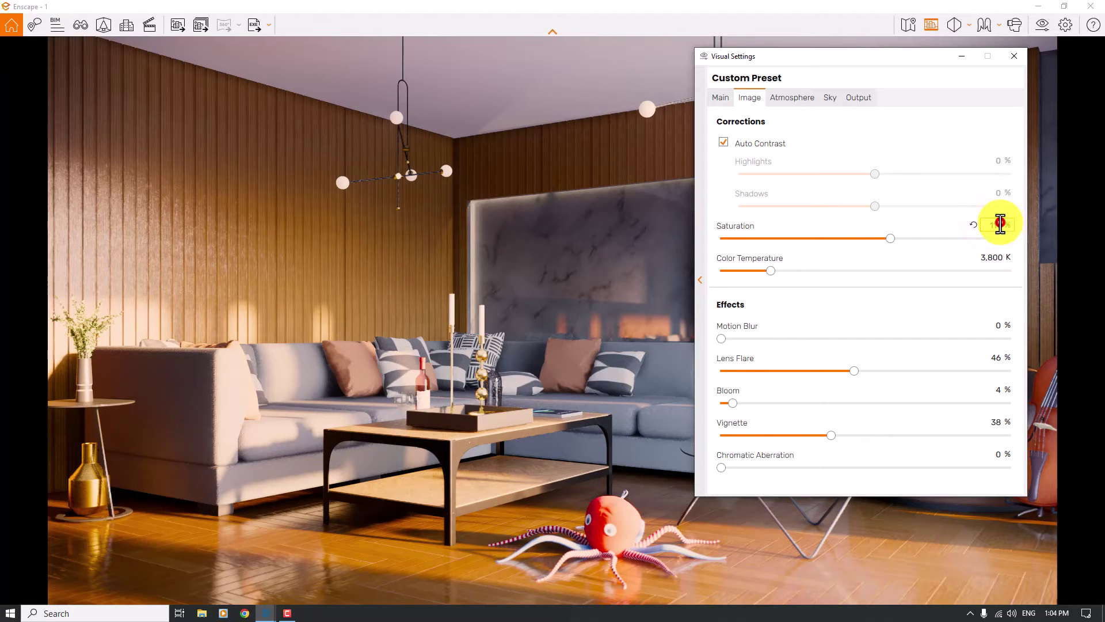
double_click(1000, 224)
Set the ambient brightness in the atmosphere illumination settings to 56%
left_click(803, 97)
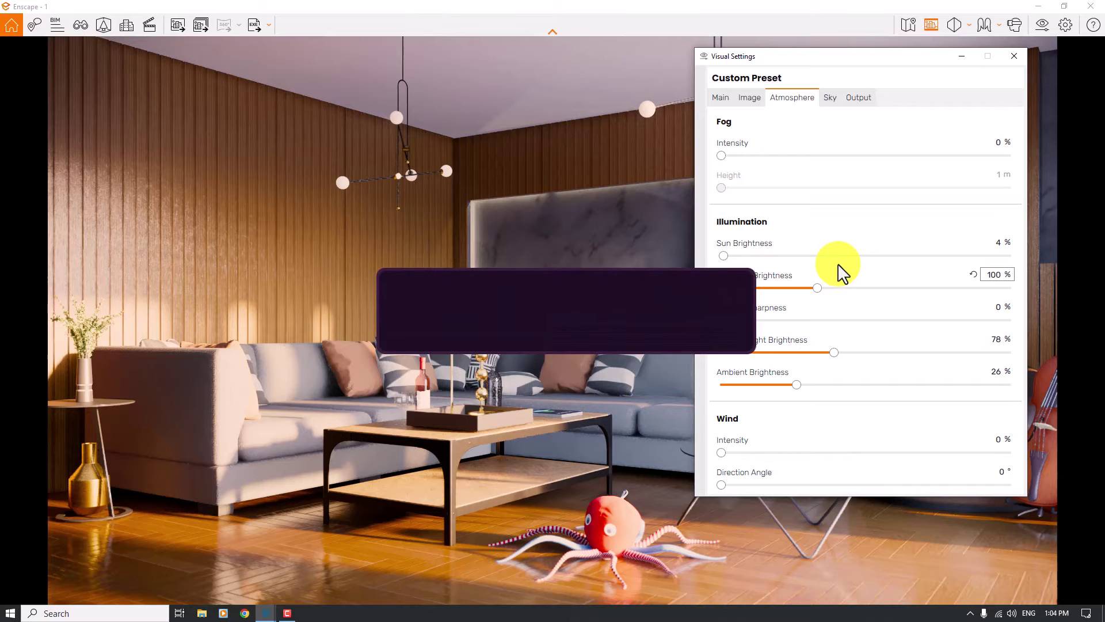
left_click(995, 370)
type("56")
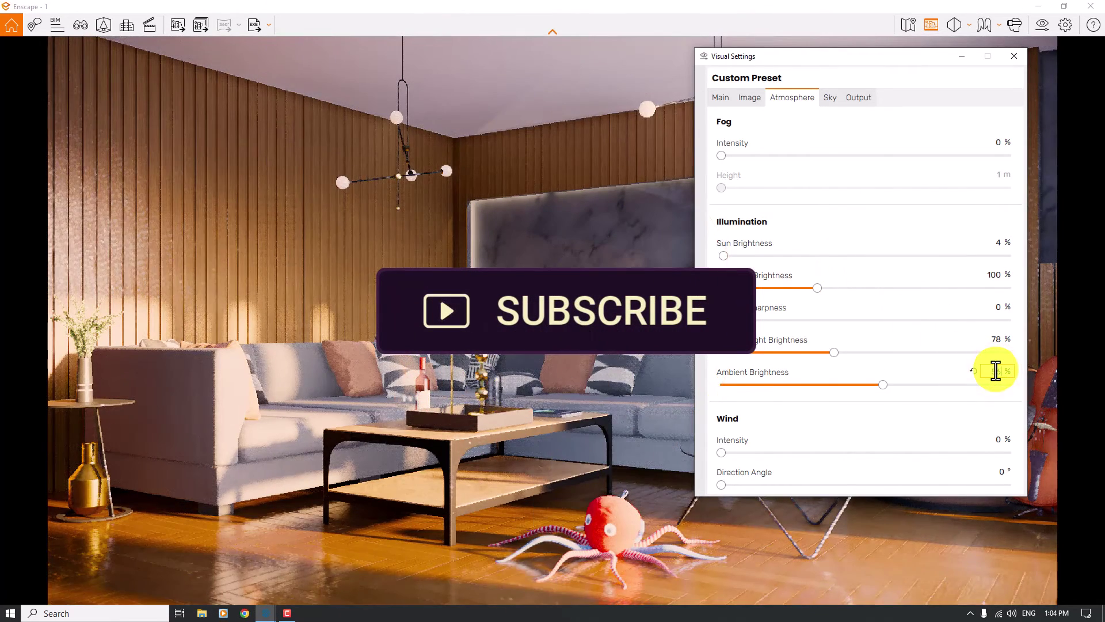
Set the outlines to 6% and raise the rendering quality to Ultra
left_click(833, 98)
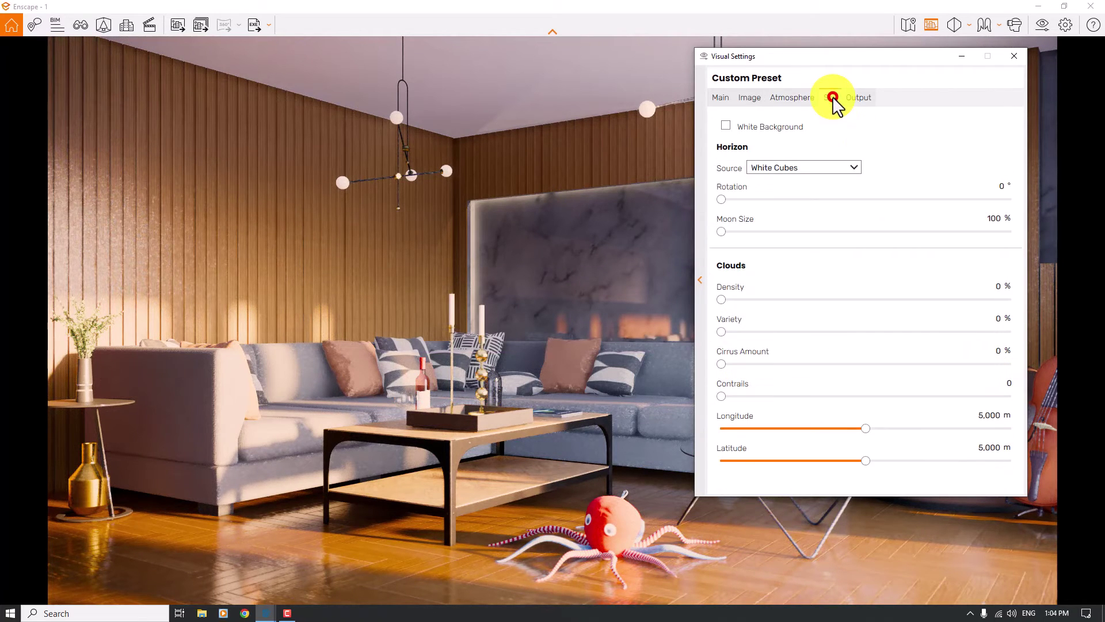
left_click(727, 95)
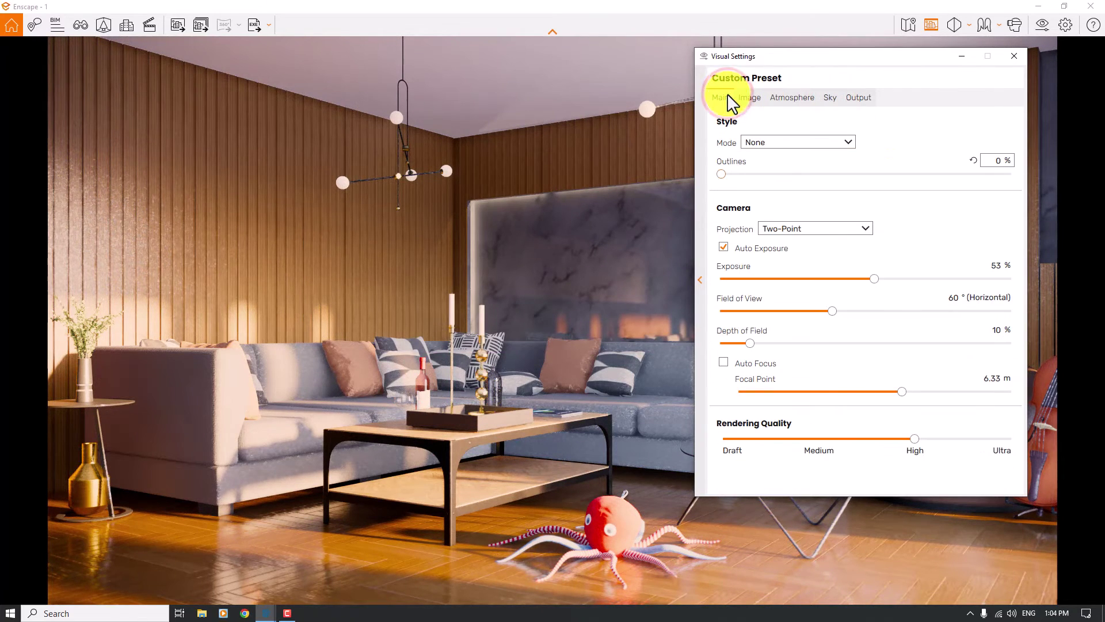
left_click(997, 160)
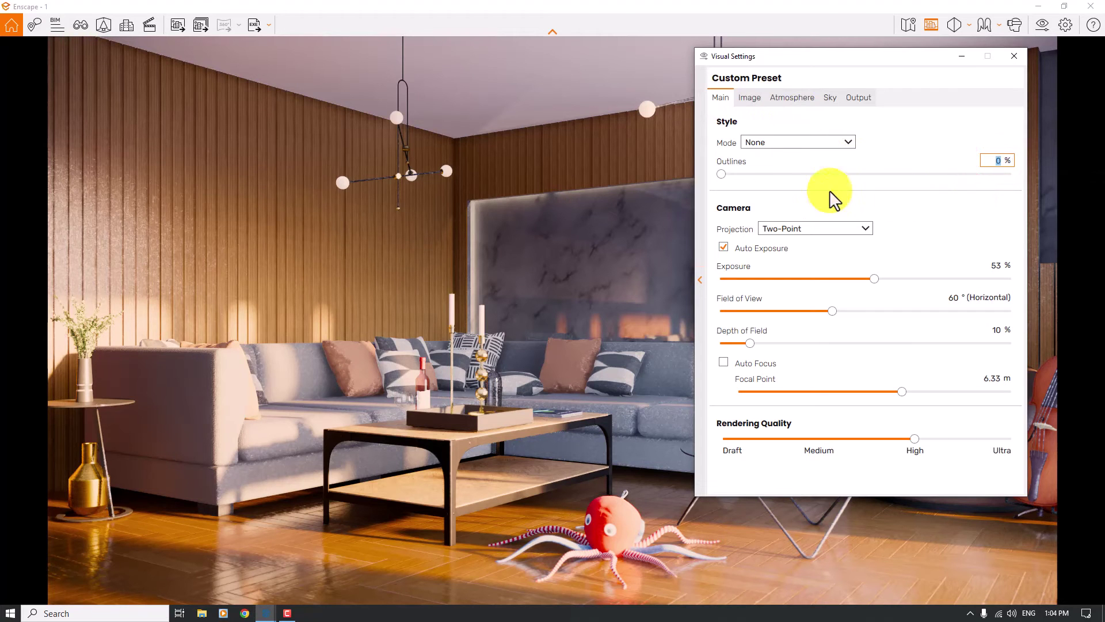
type("6")
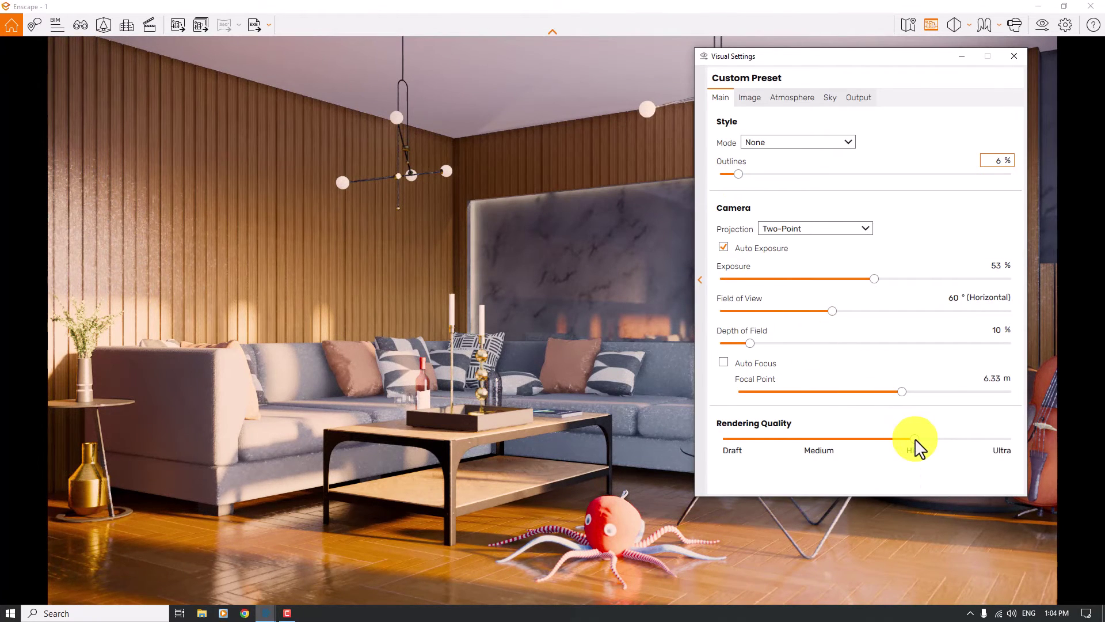
left_click_drag(916, 443, 1041, 447)
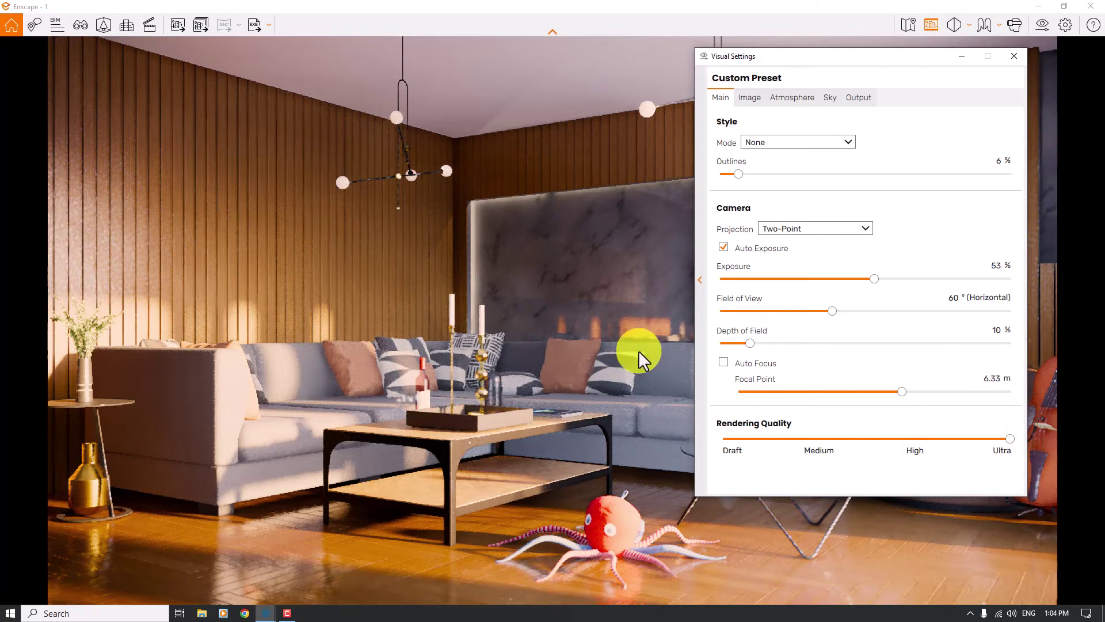
Set the camera exposure to 55% and close the visual settings
left_click(992, 266)
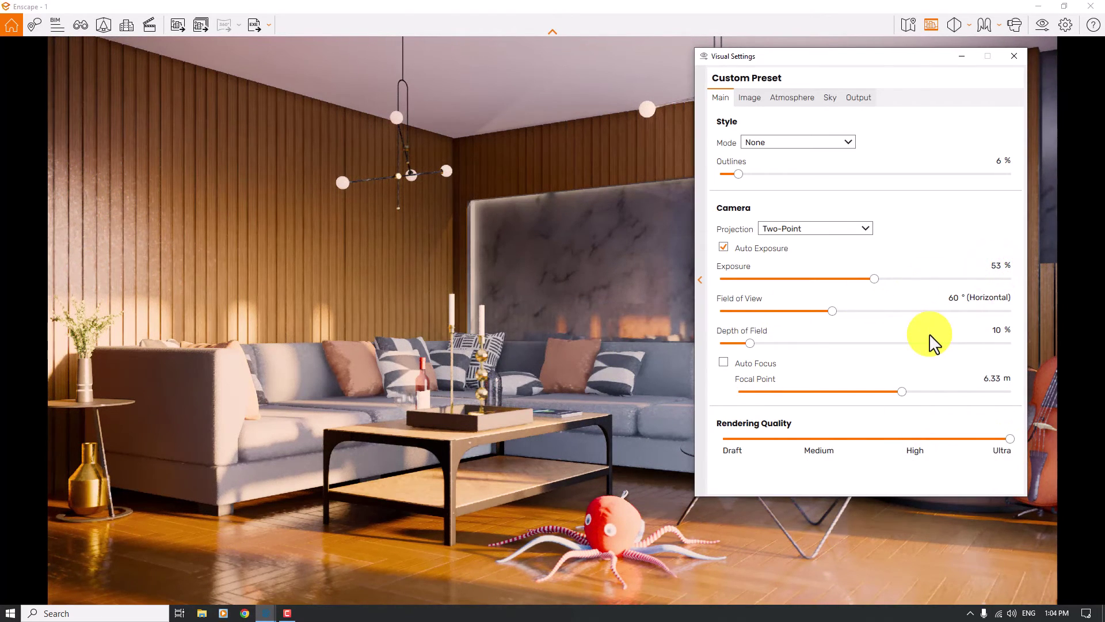
type("5")
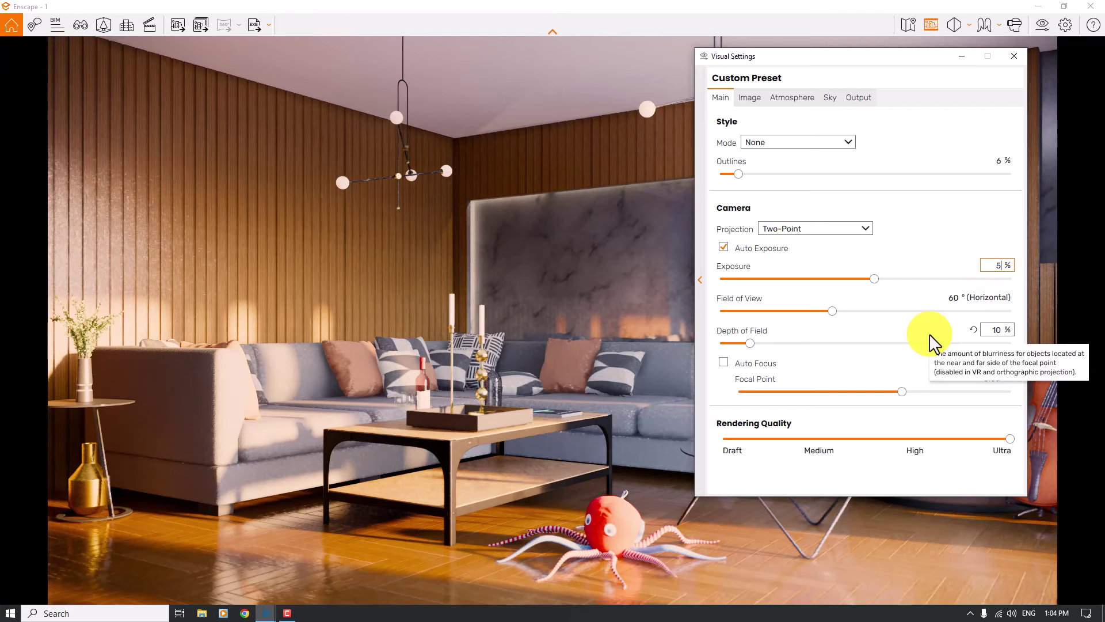
type("5")
key("Return")
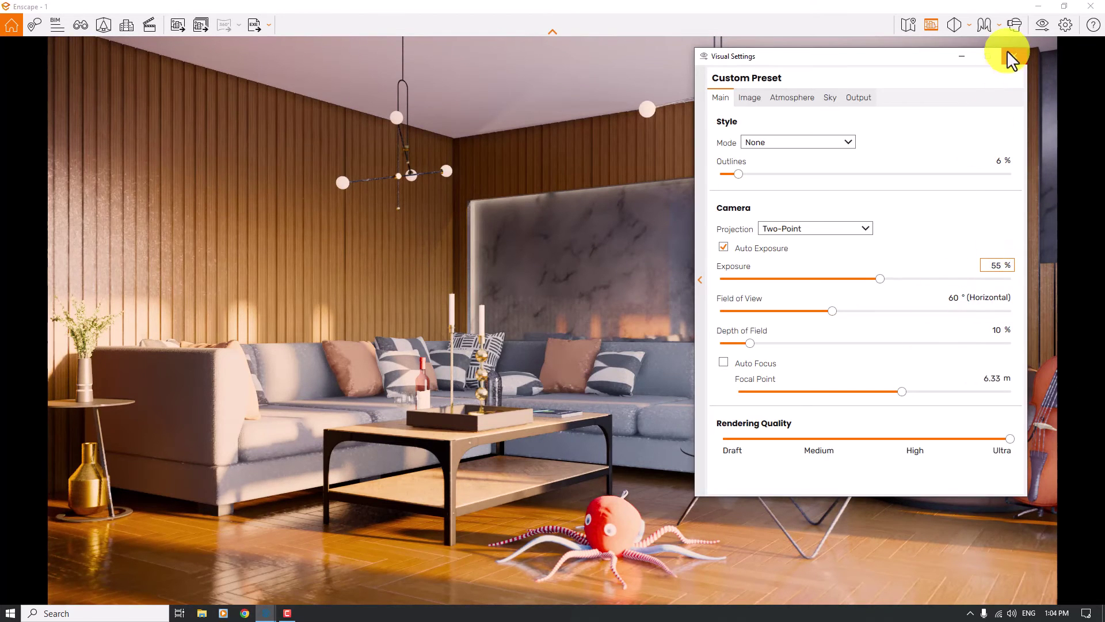
left_click(1007, 50)
Export the current living room view as an image to the desktop, then return to the Enscape window
left_click(177, 27)
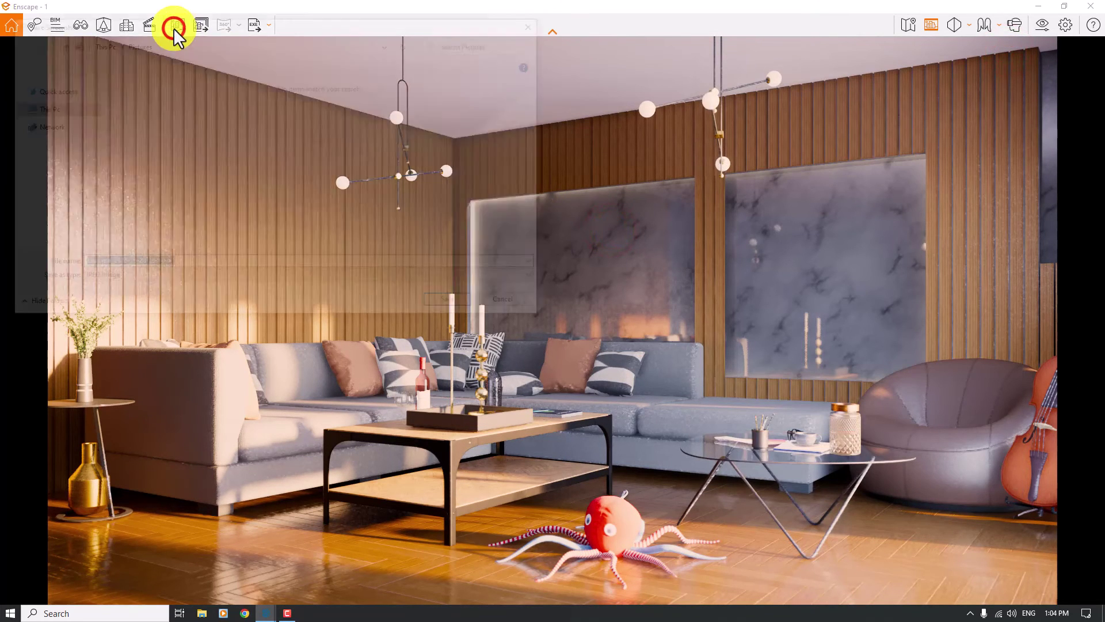
left_click(51, 111)
left_click(449, 306)
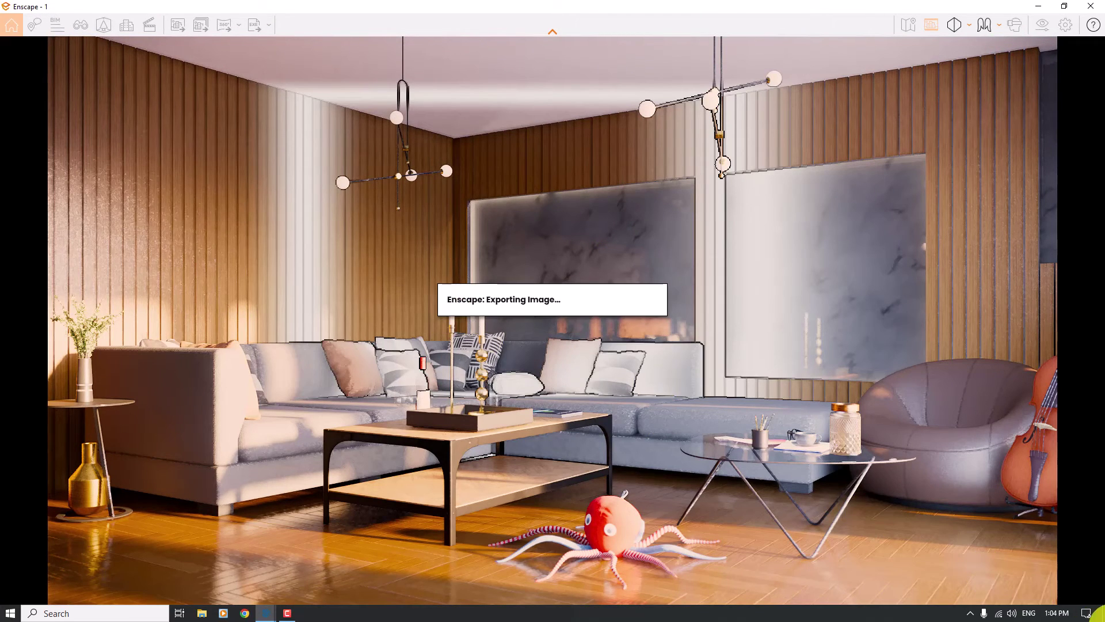
left_click(1101, 617)
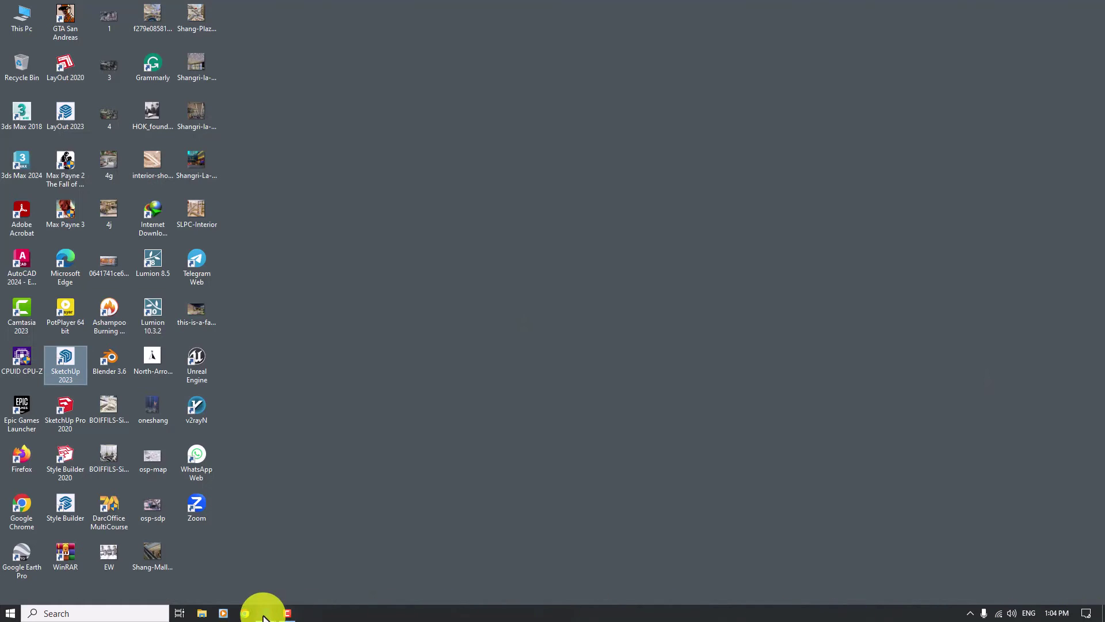
mouse_move(265, 611)
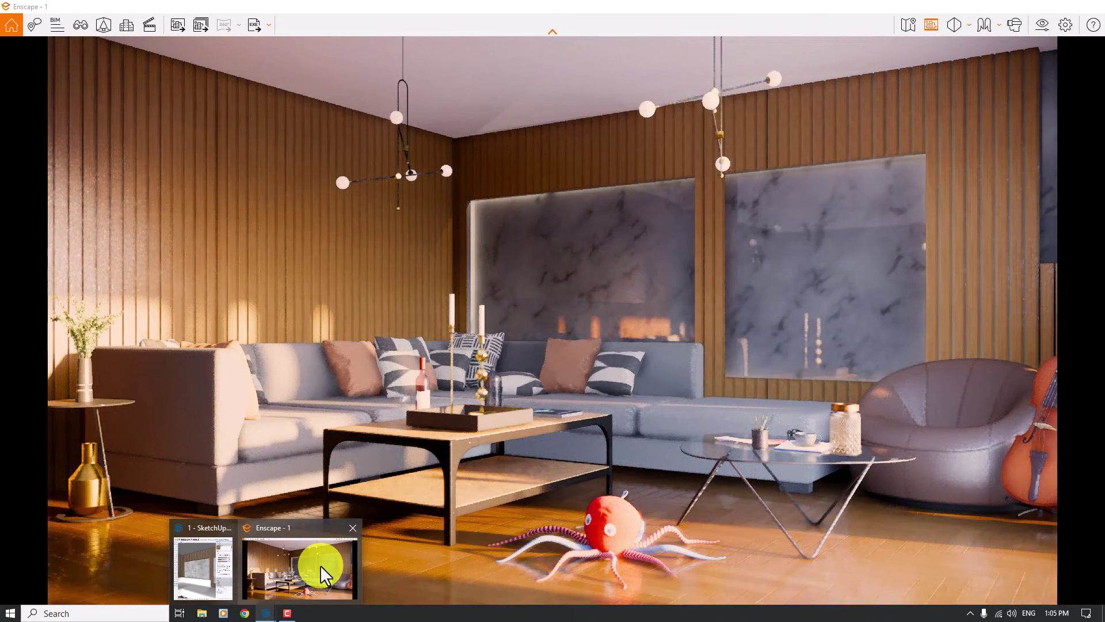
left_click(320, 564)
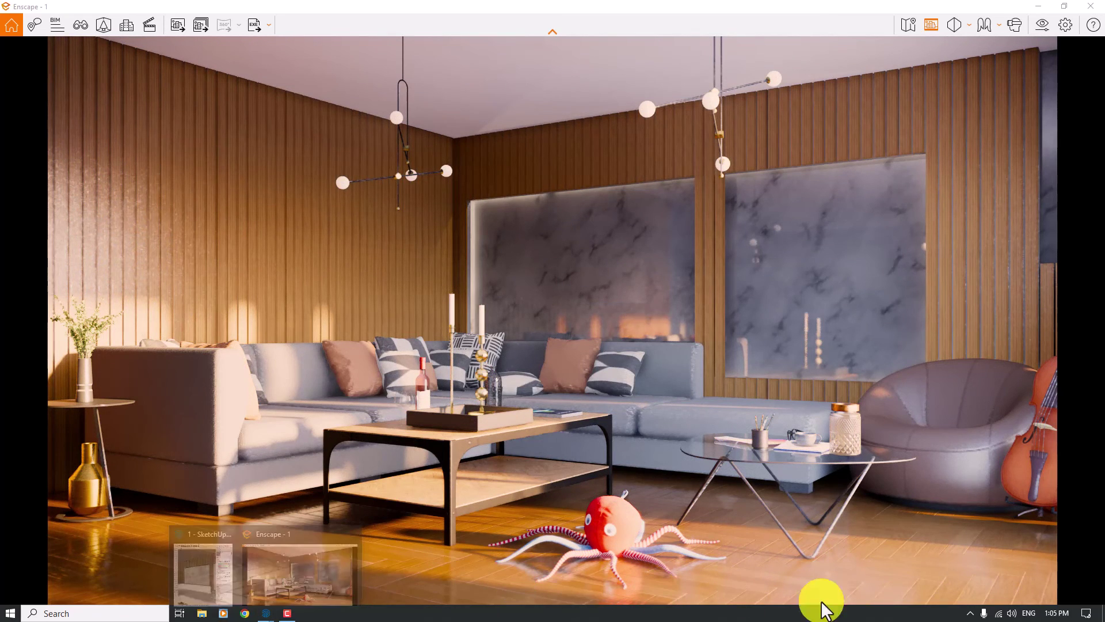
left_click(1102, 617)
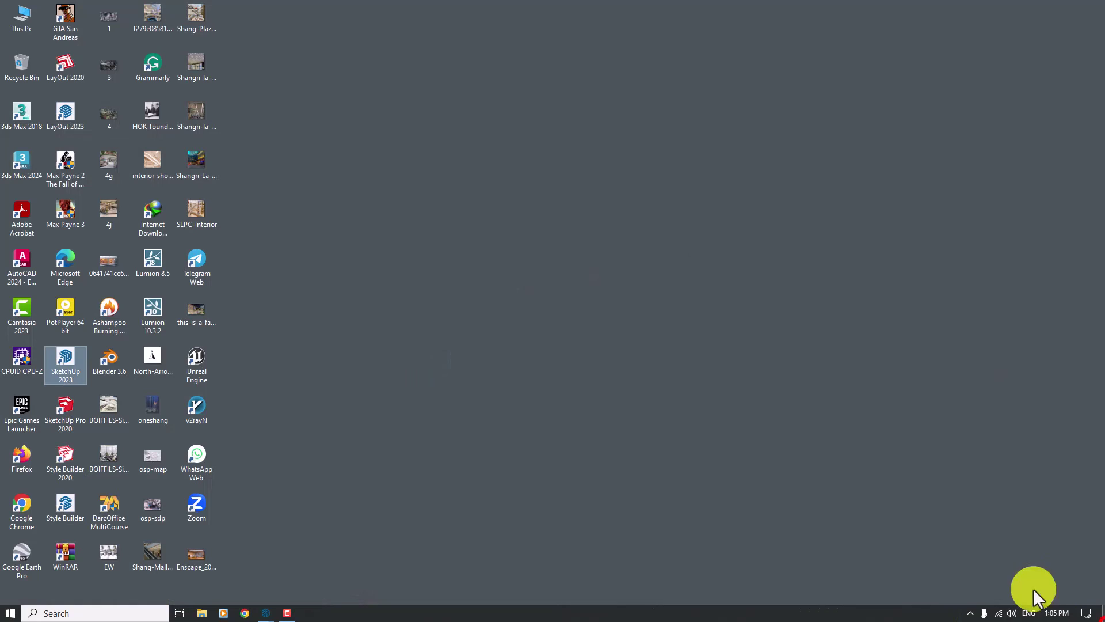
right_click(453, 323)
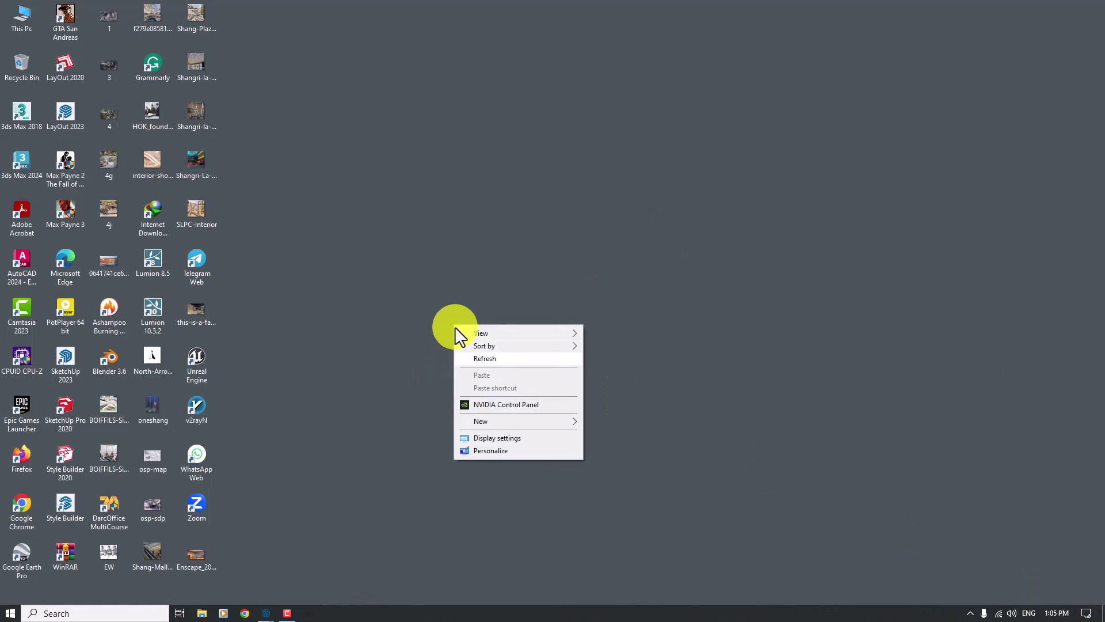
left_click(474, 359)
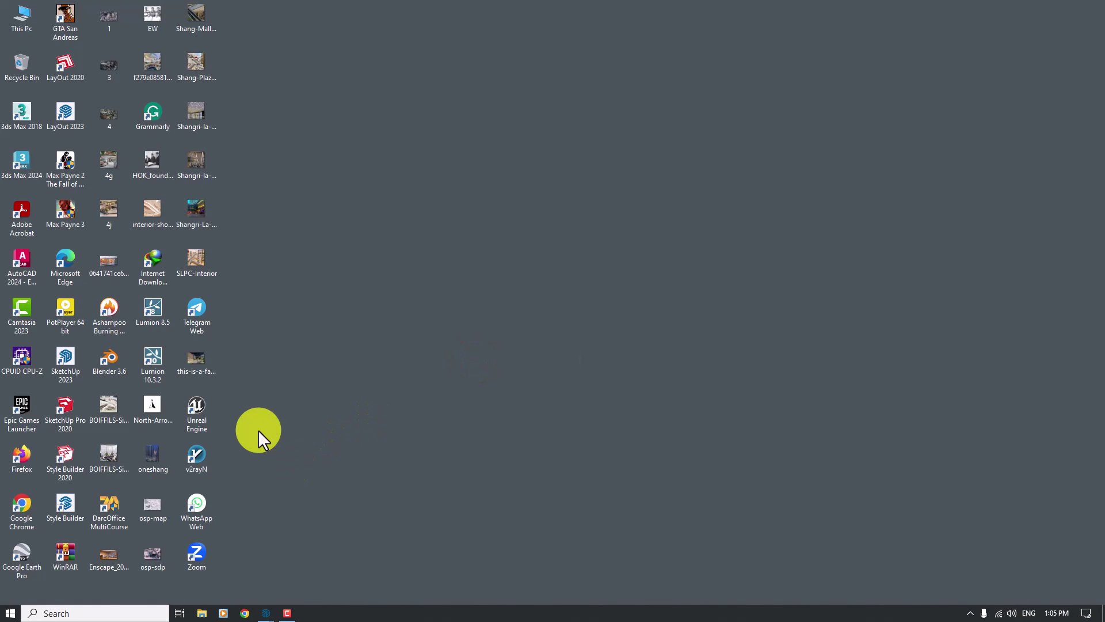
double_click(109, 553)
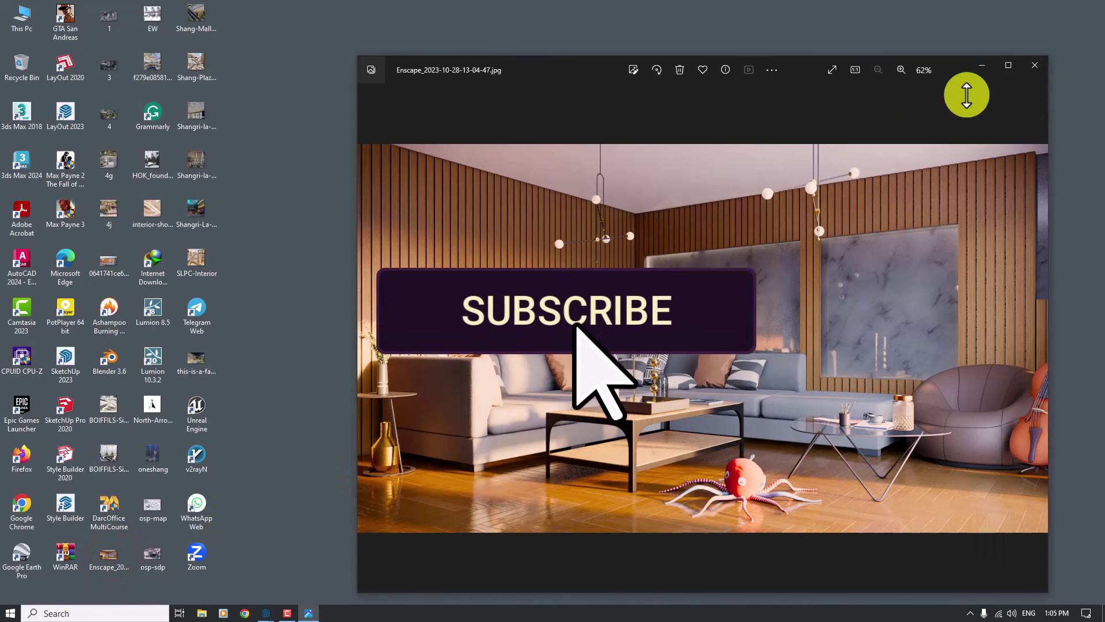
left_click(1004, 66)
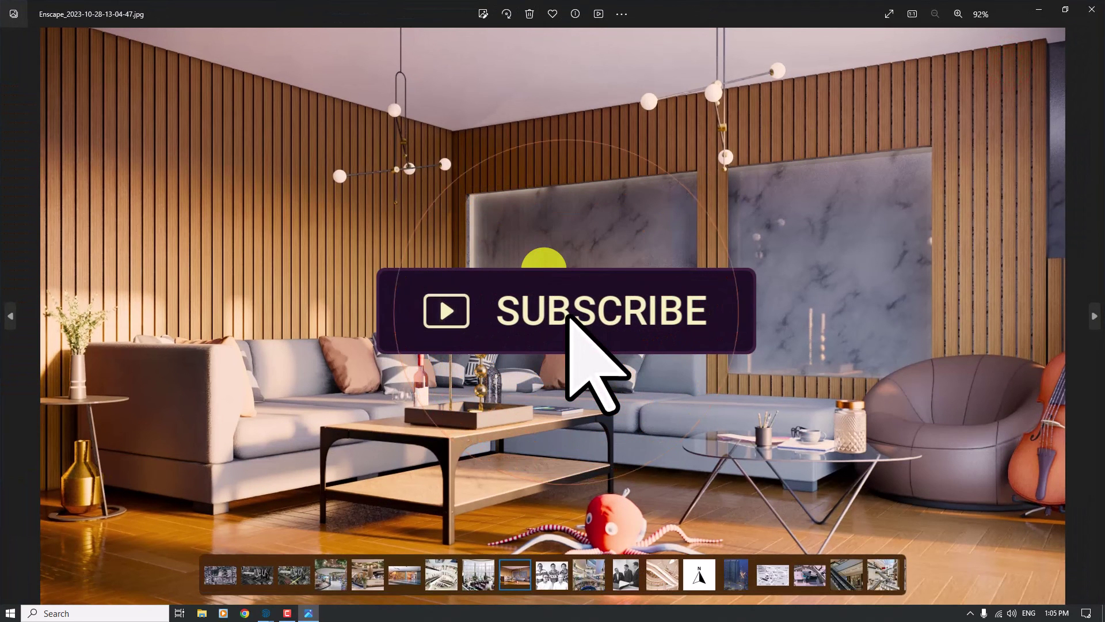